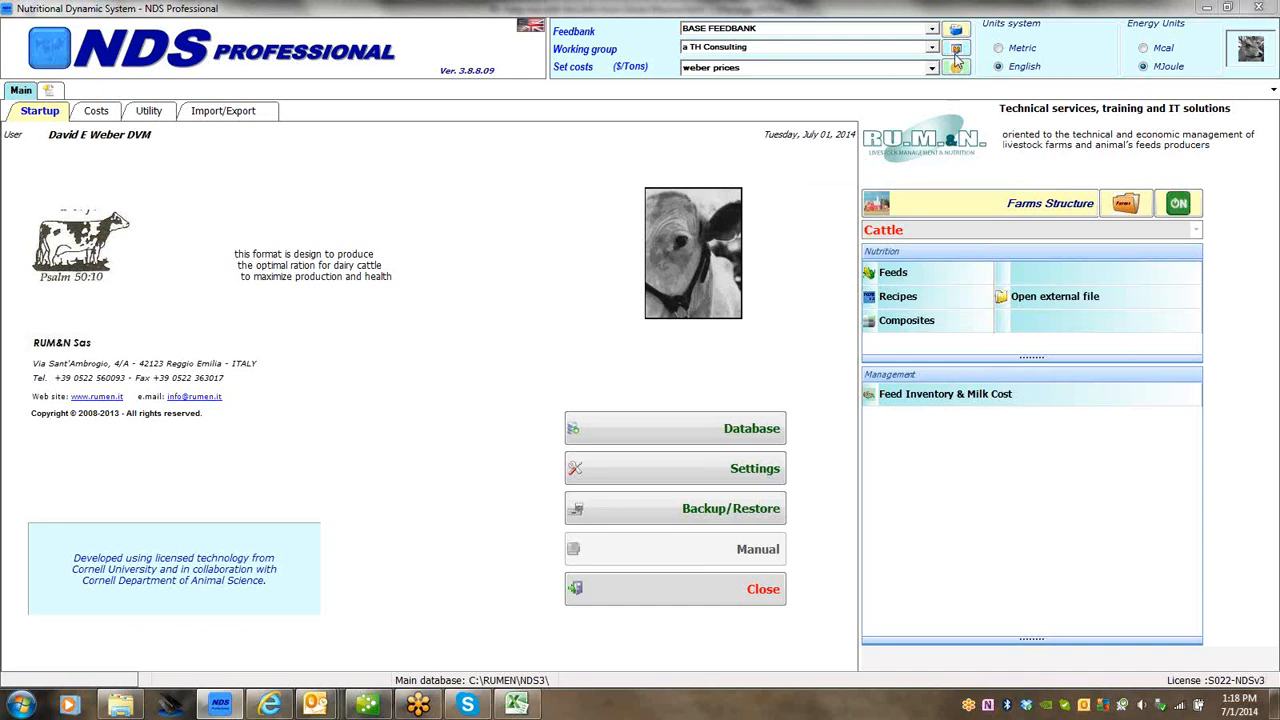
Step: Switch the working group to DEMO, and keep the current Windows color scheme without showing its performance message again
left_click(932, 49)
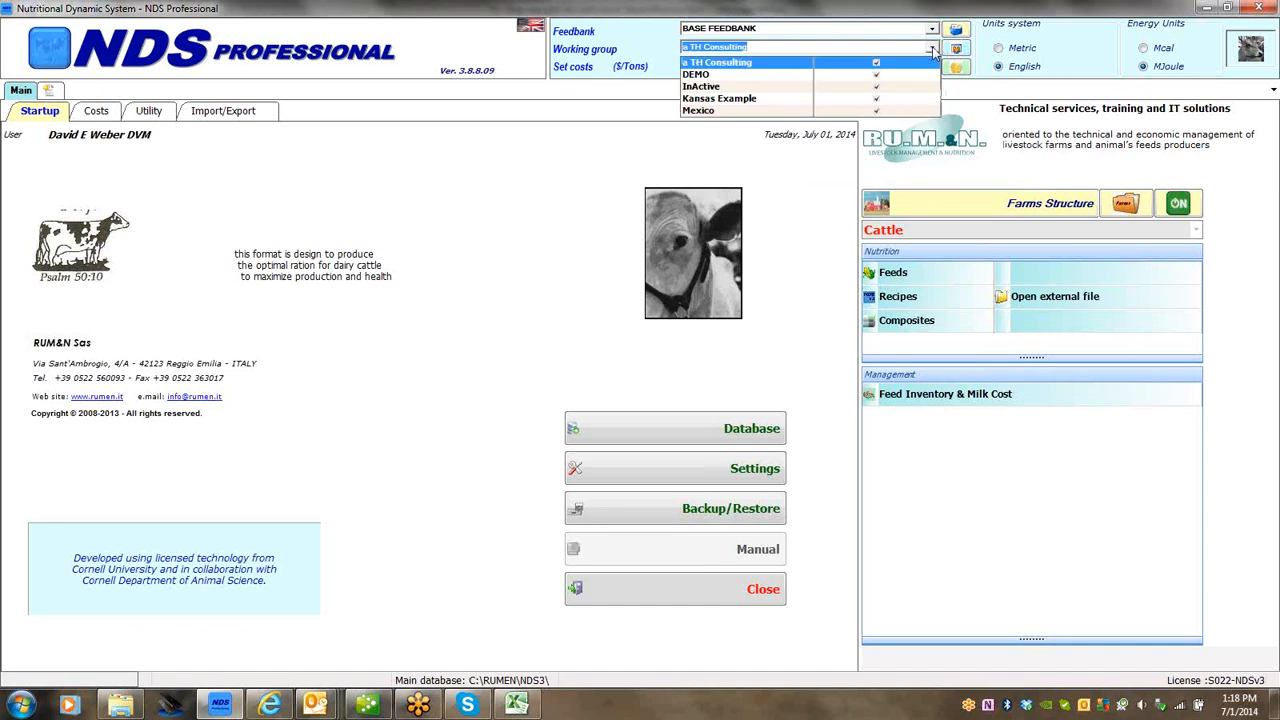
left_click(748, 75)
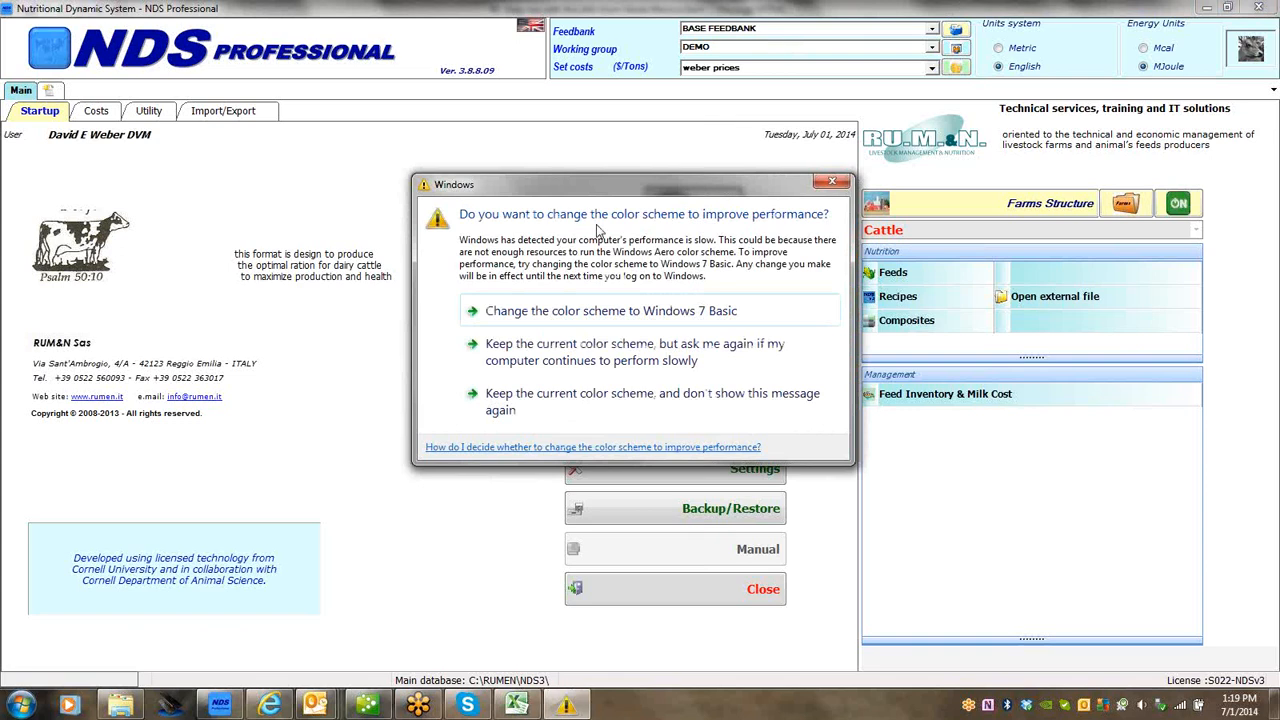
left_click(507, 404)
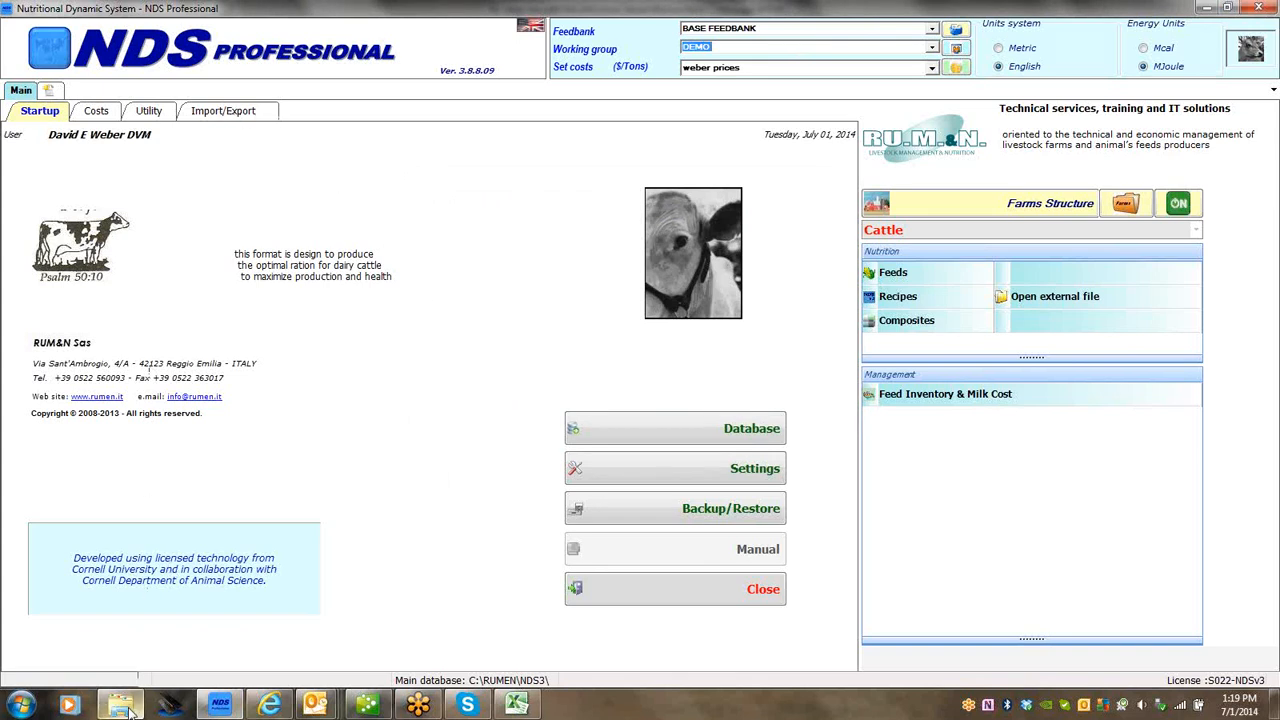
mouse_move(128, 710)
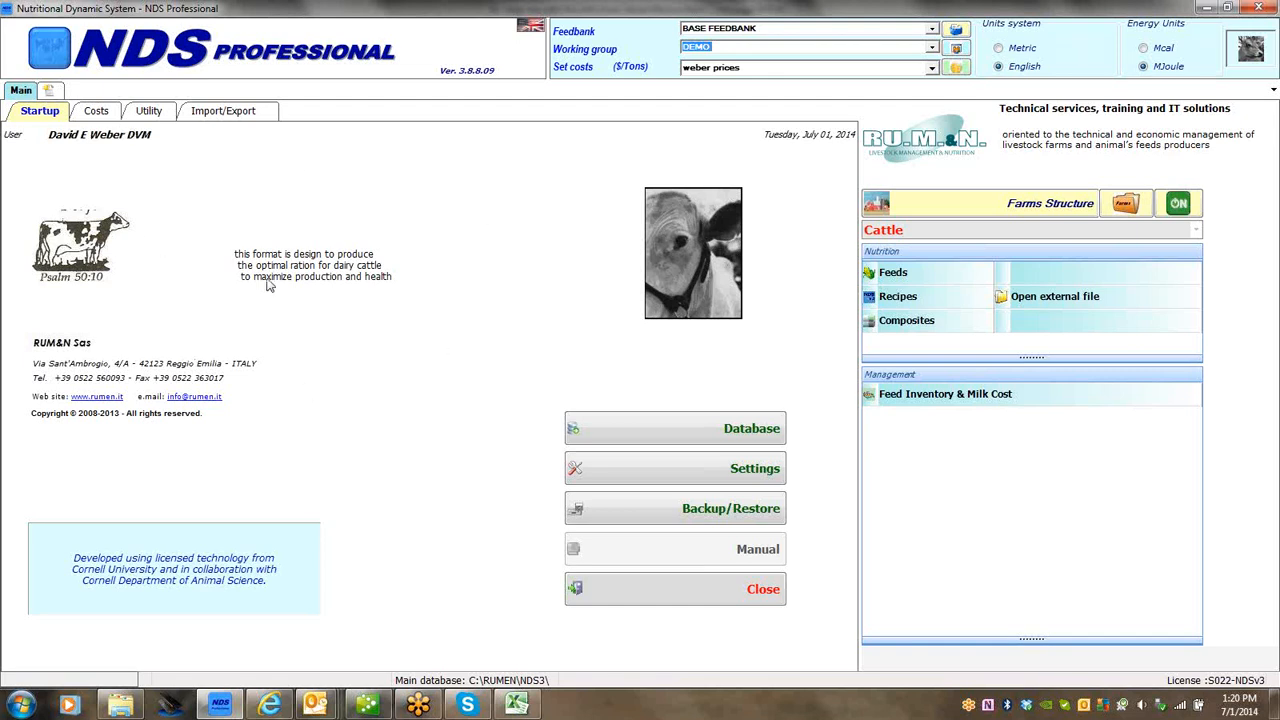
Step: Set up a feeds analysis import of XML file type with Cornell DEMO XML from the Downloads folder as the source
left_click(226, 112)
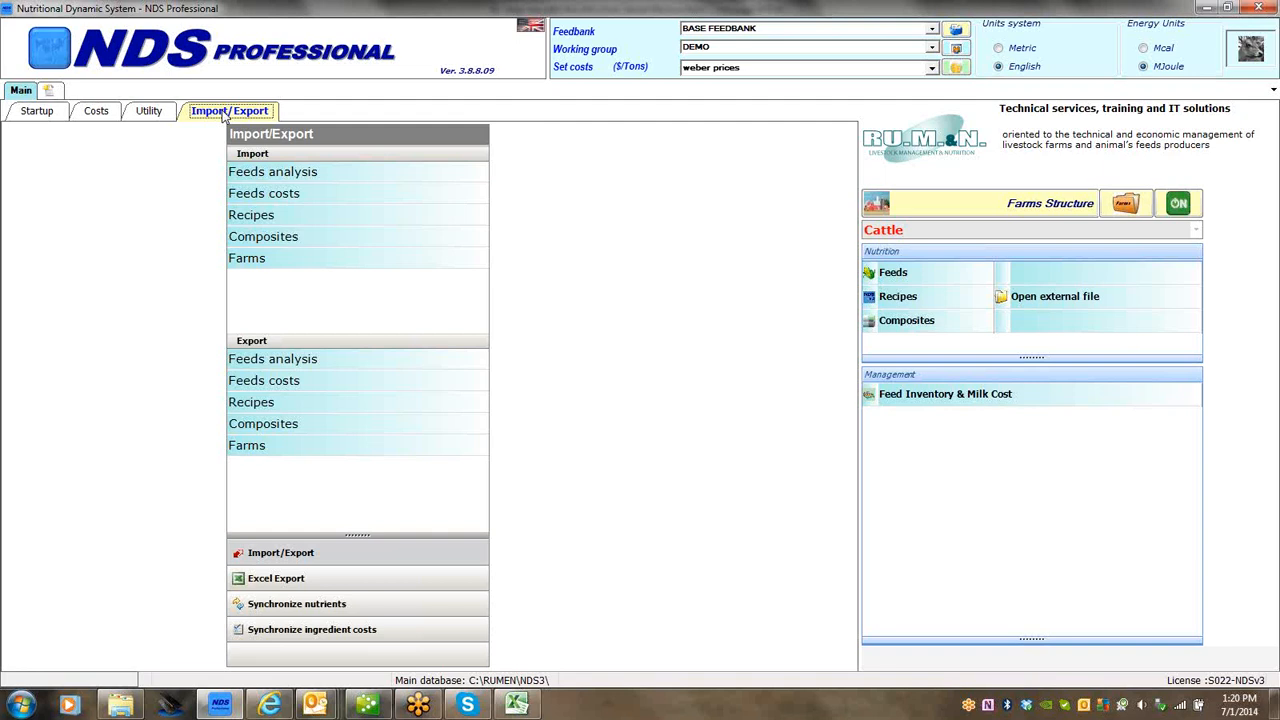
left_click(304, 175)
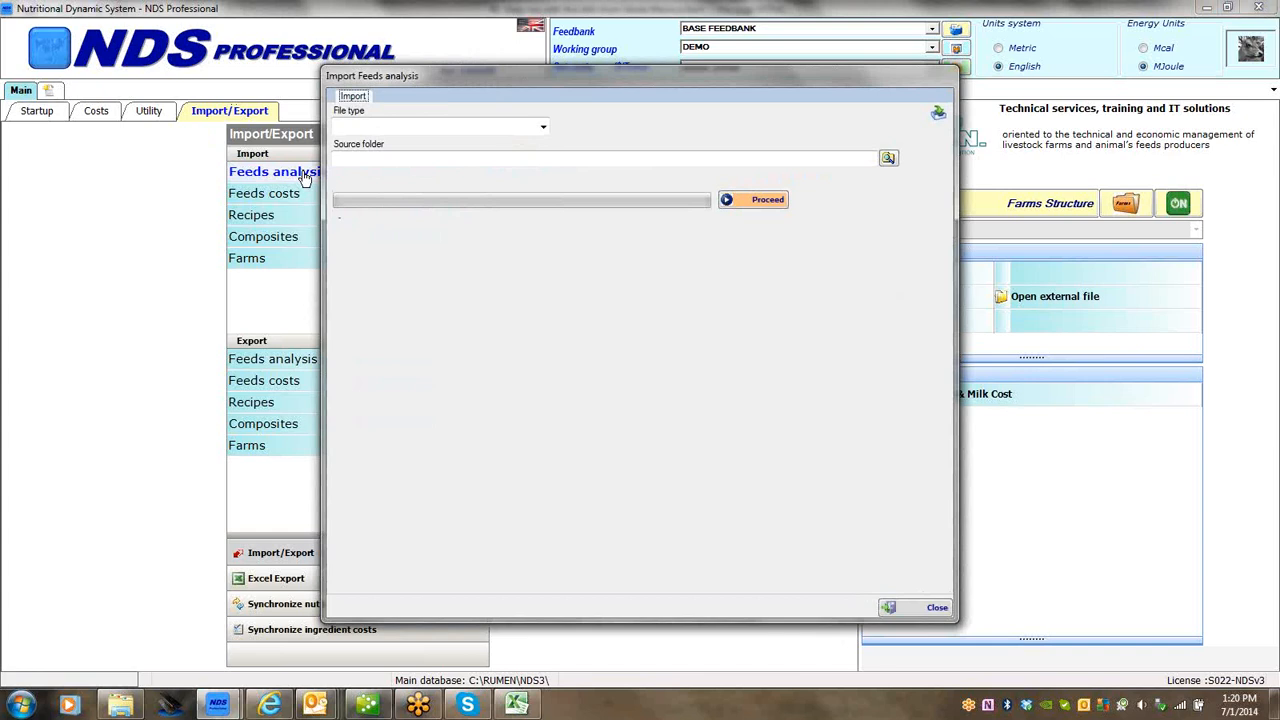
left_click(543, 130)
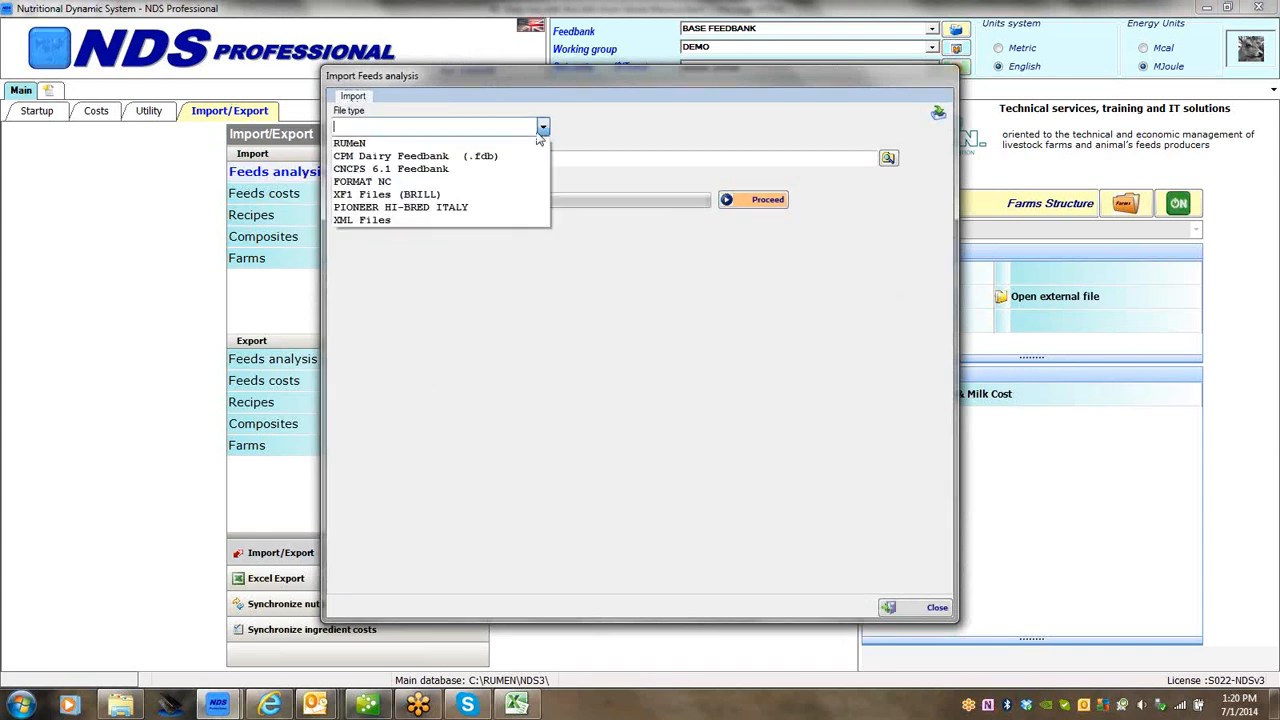
left_click(384, 221)
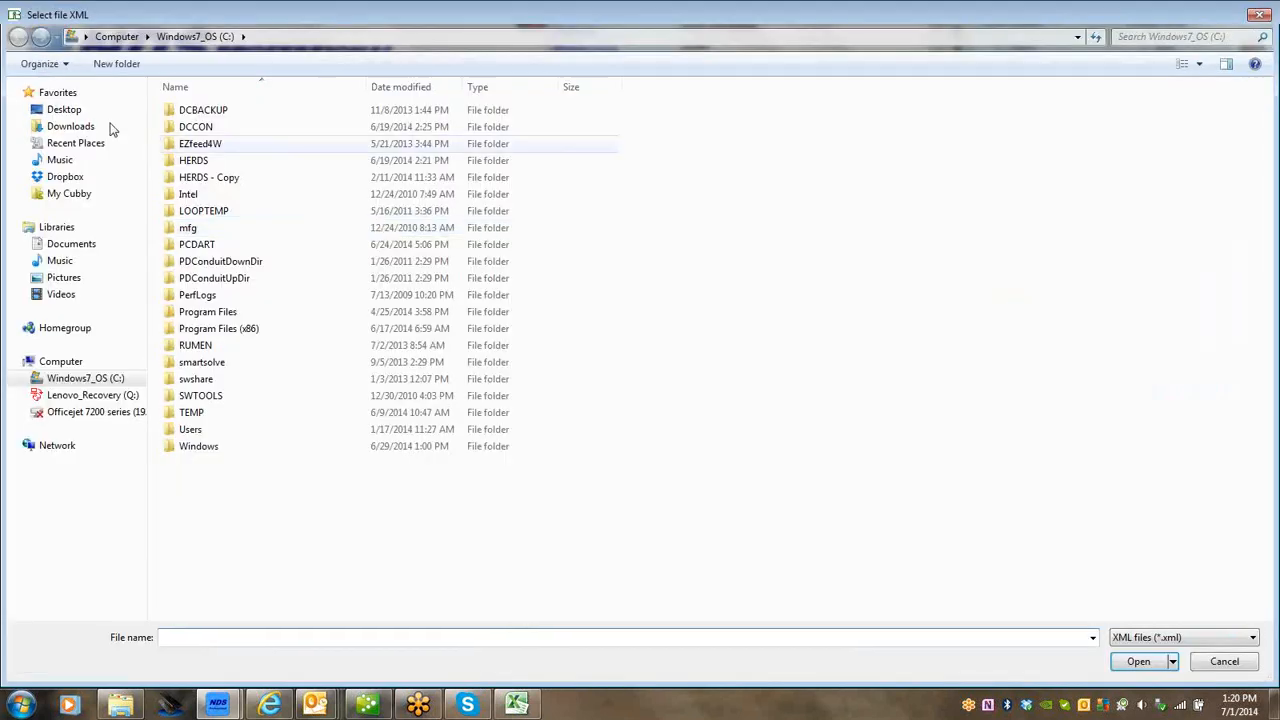
left_click(70, 127)
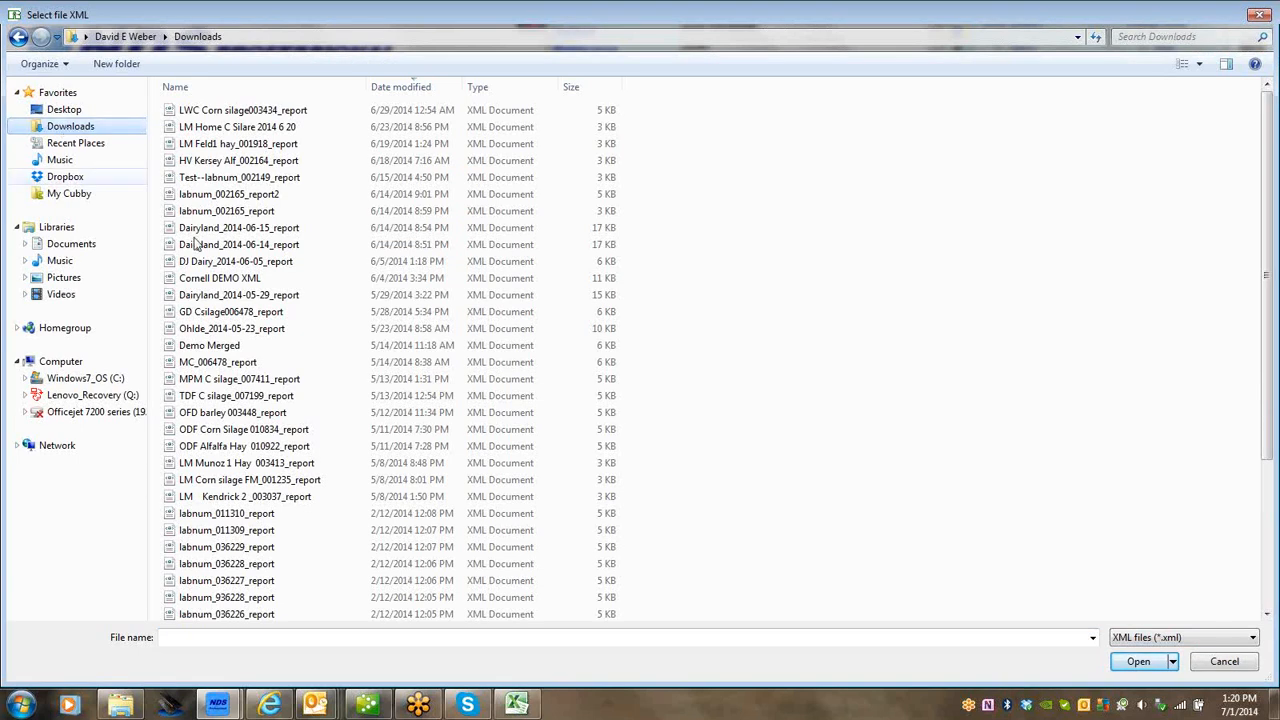
double_click(213, 279)
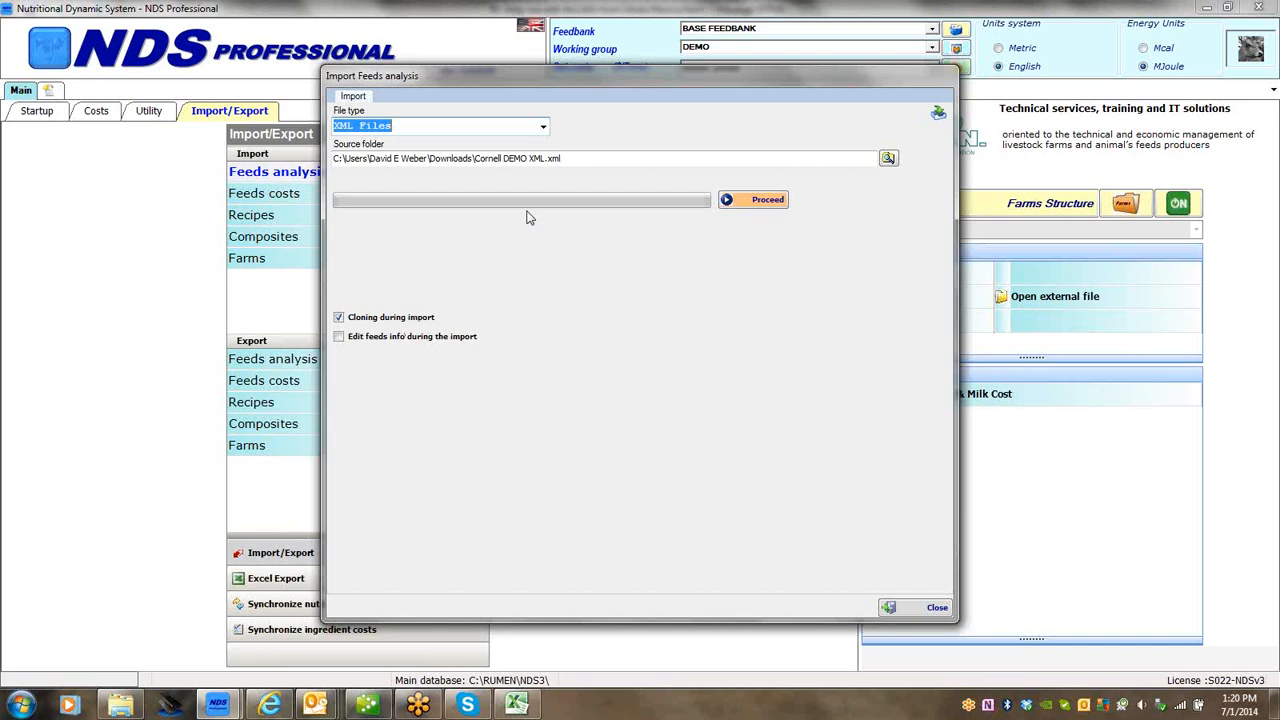
left_click(500, 158)
Step: Start the CVAS import with feed info editing enabled and save the 1ST CUT BACK feed as a new feed
left_click(338, 340)
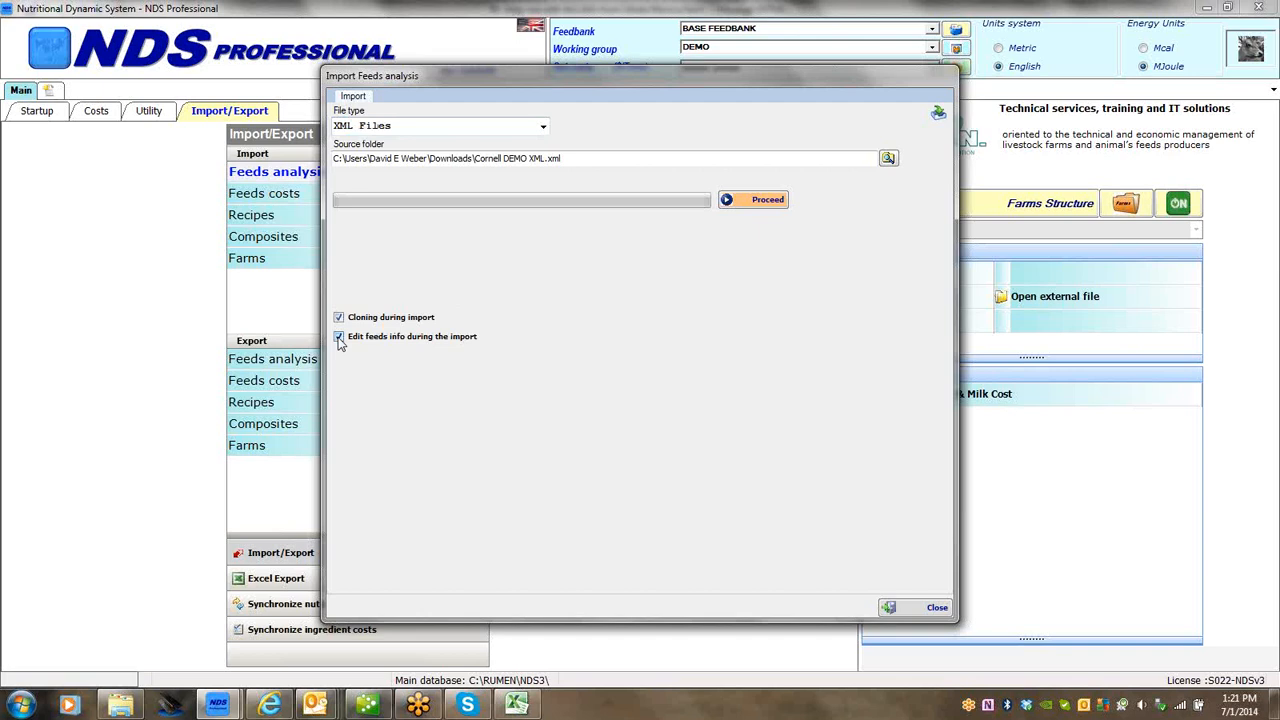
left_click(759, 201)
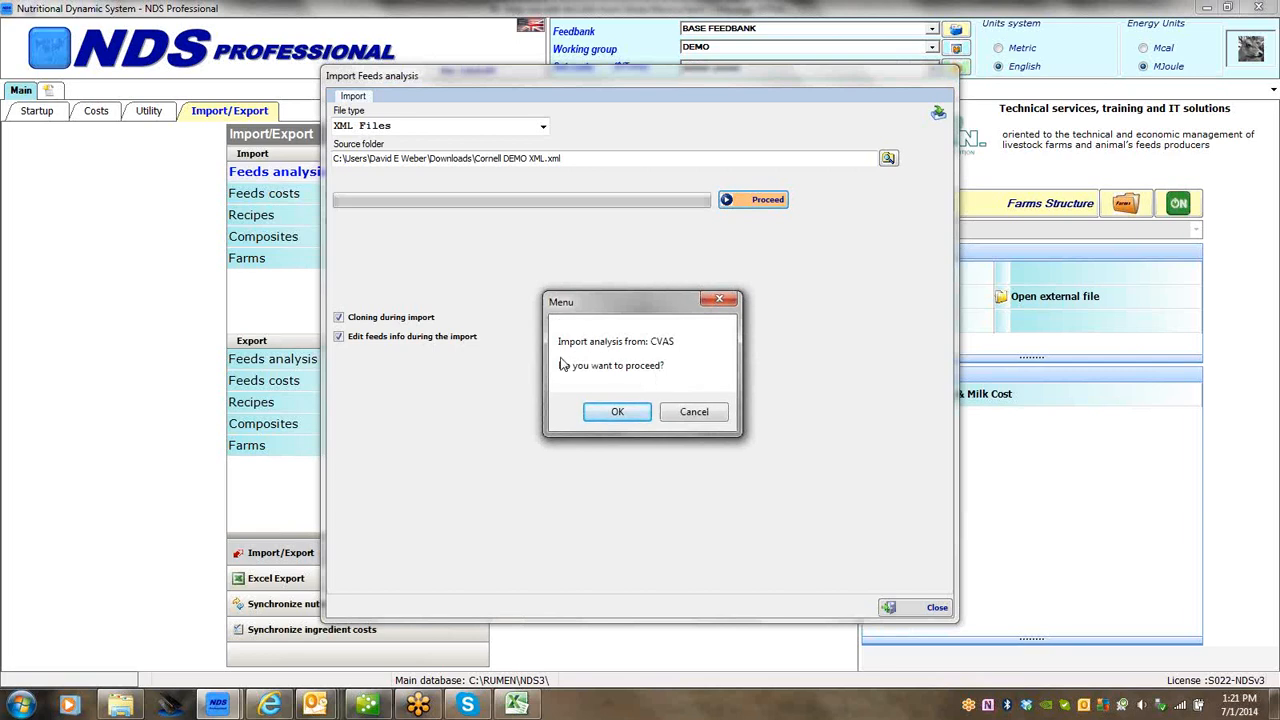
left_click(618, 412)
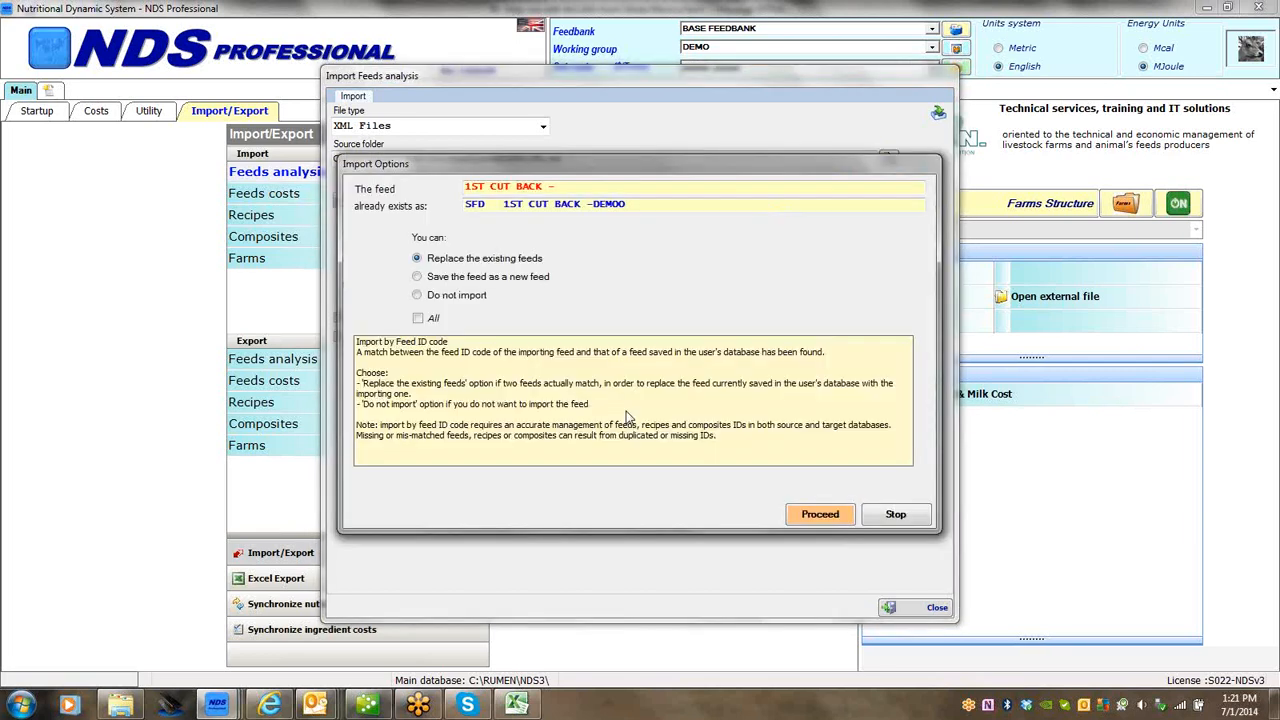
left_click(419, 279)
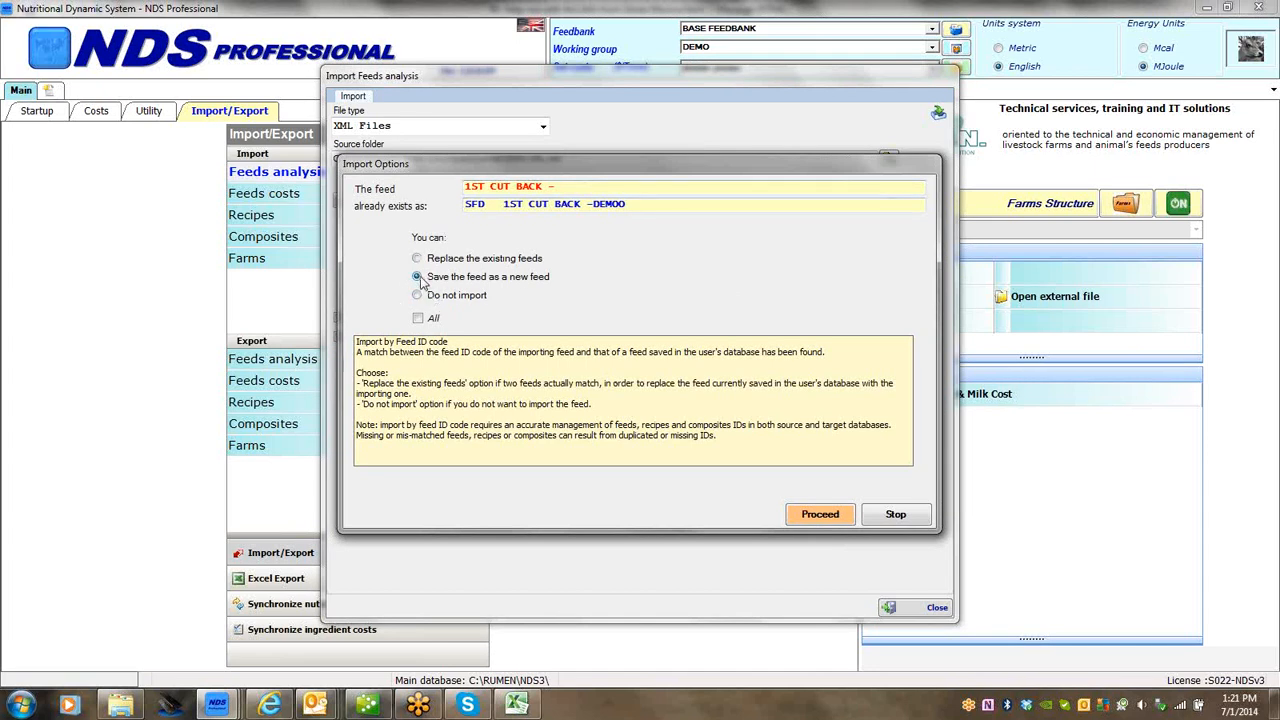
left_click(820, 514)
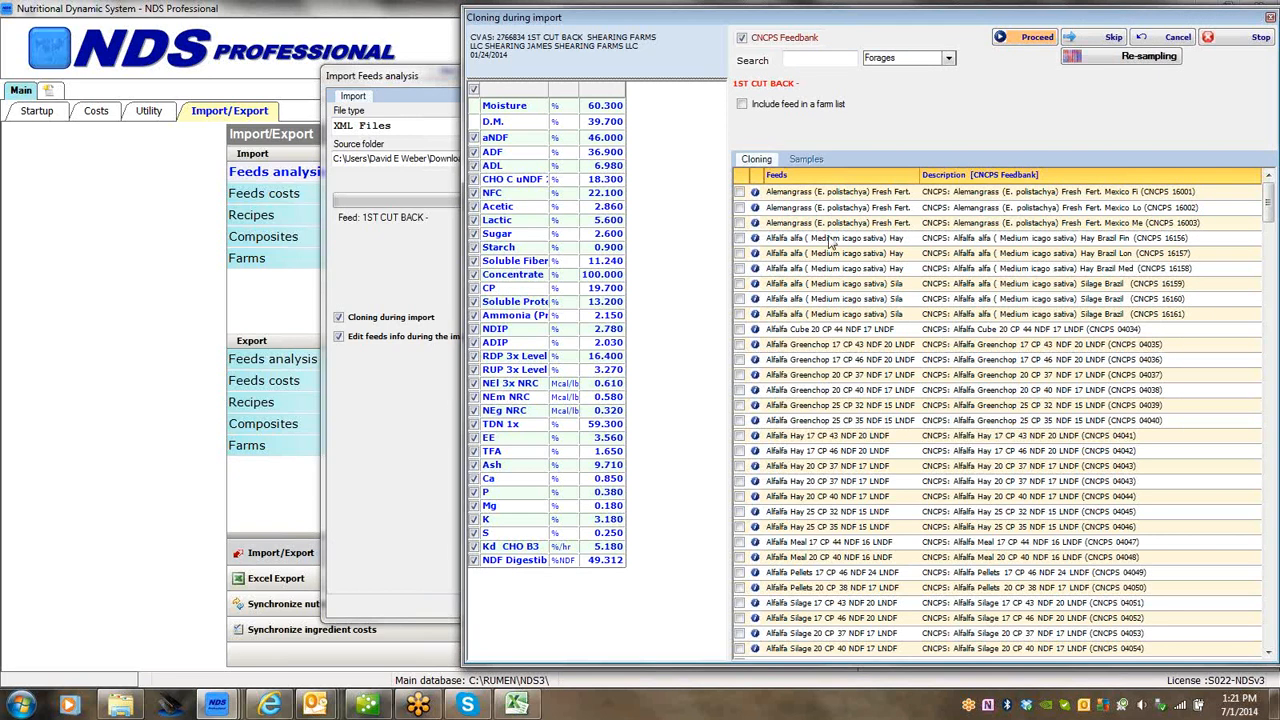
Step: Filter the CNCPS forages by "alfa" and clone the feed from Alfalfa Silage 17 CP 46 NDF 20 LNDF (CNCPS 04052)
left_click_drag(727, 18, 668, 11)
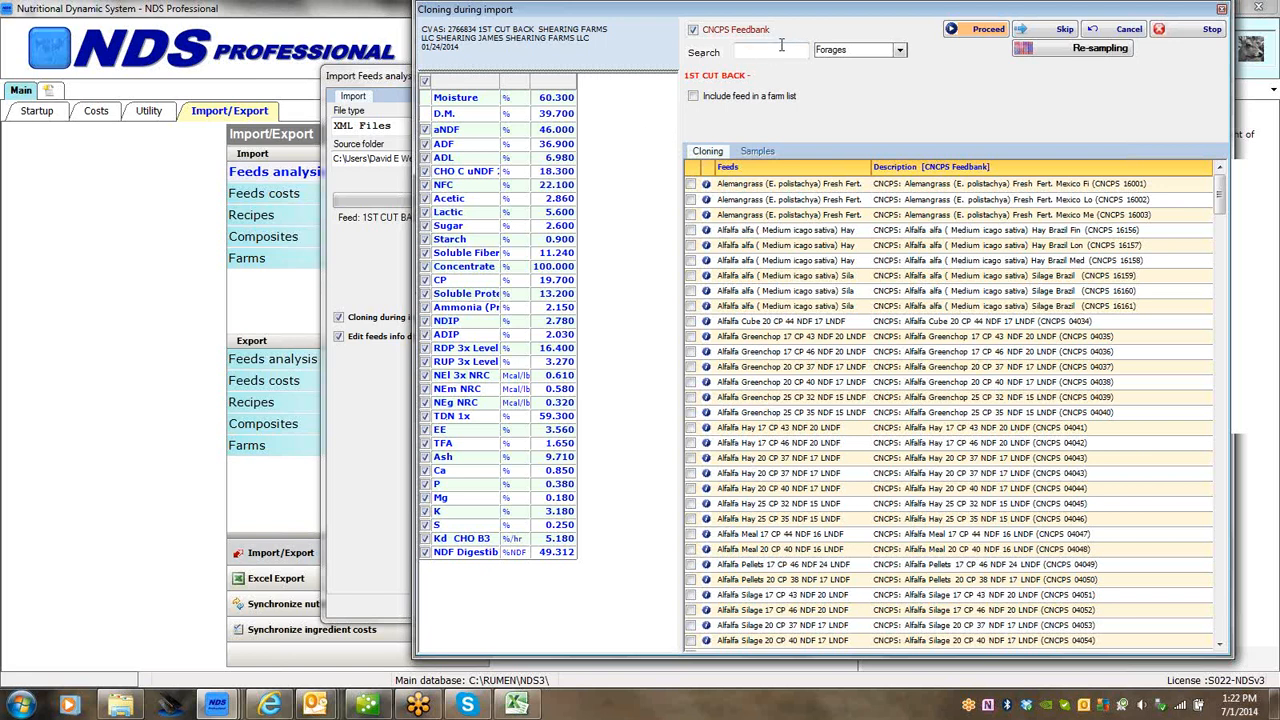
left_click(740, 52)
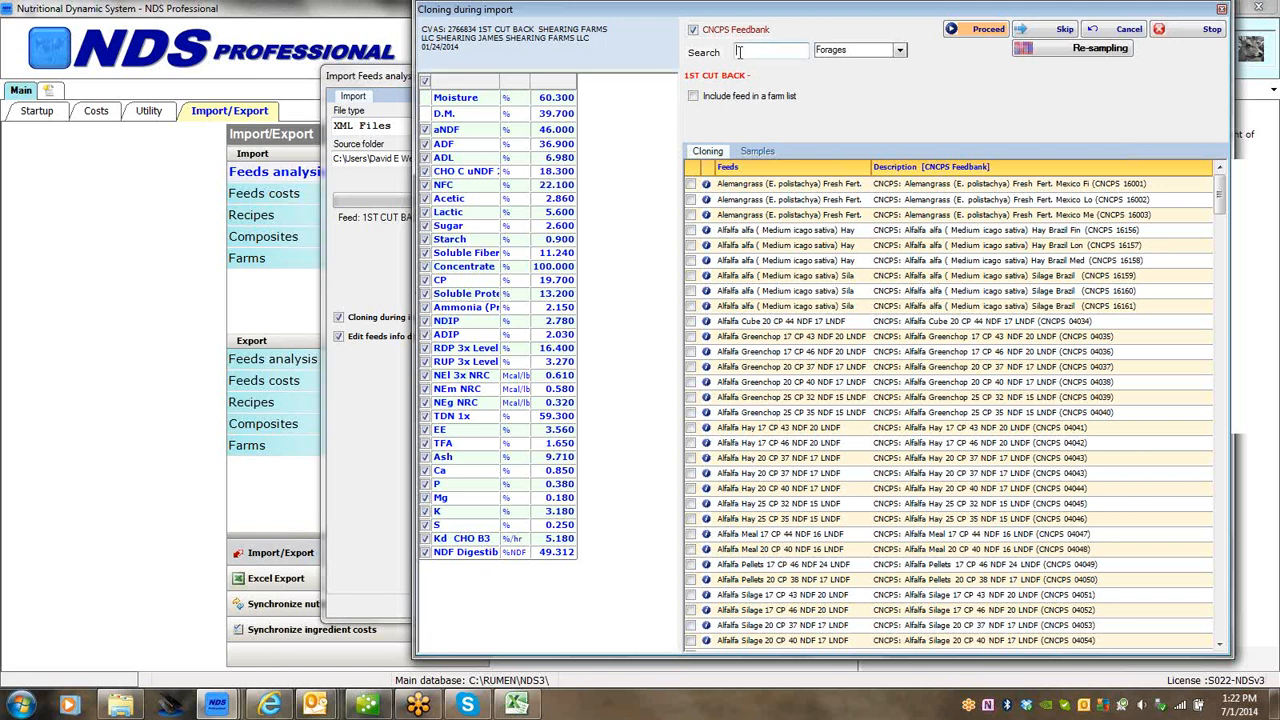
type("alfa")
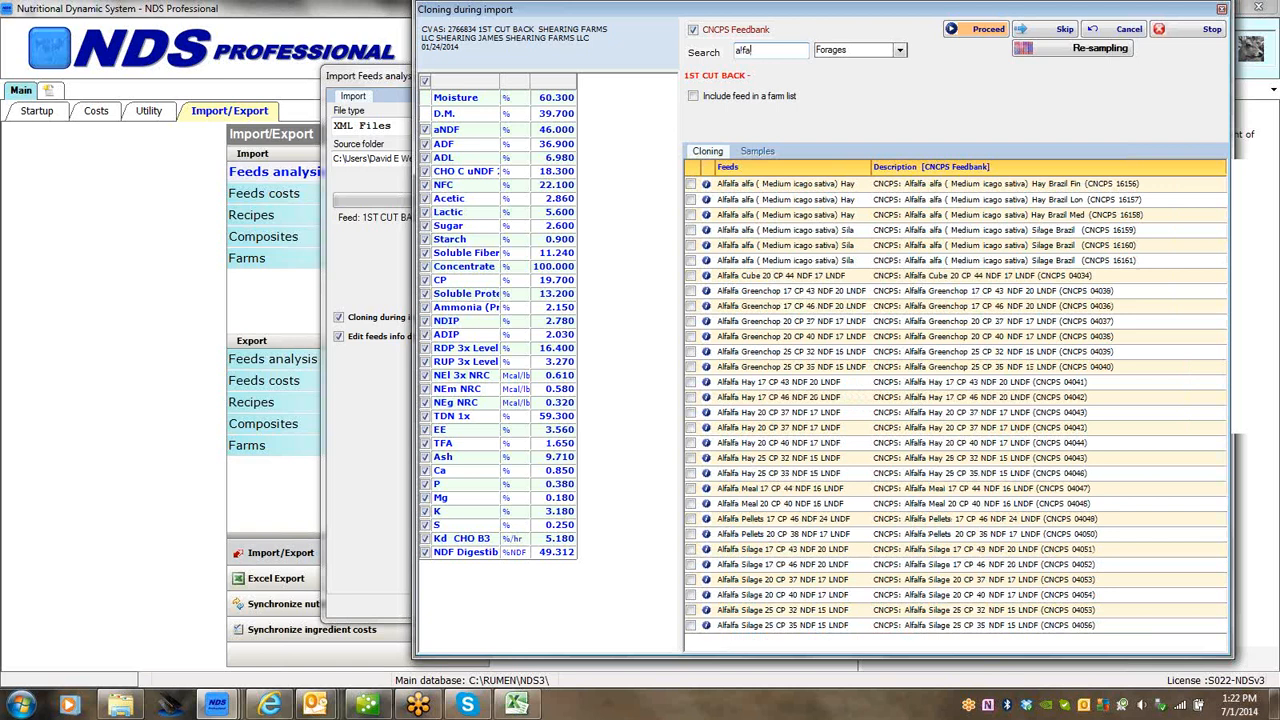
type("l")
left_click(691, 565)
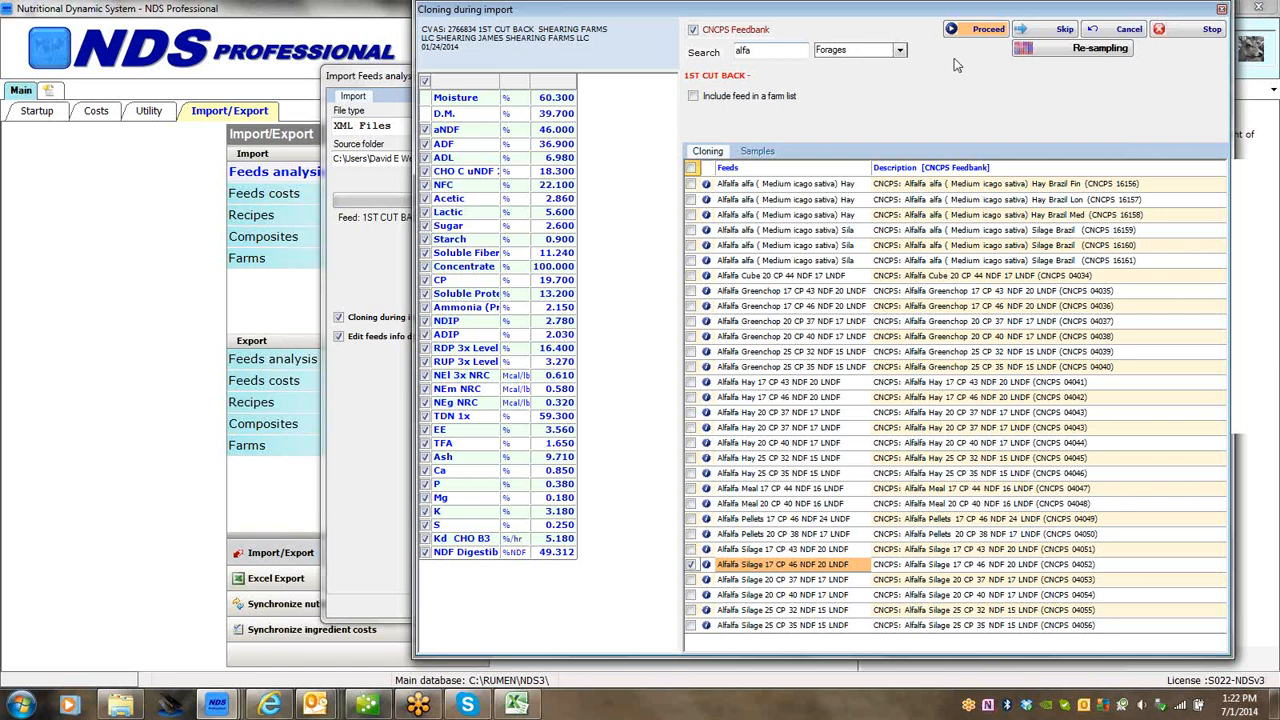
left_click(986, 32)
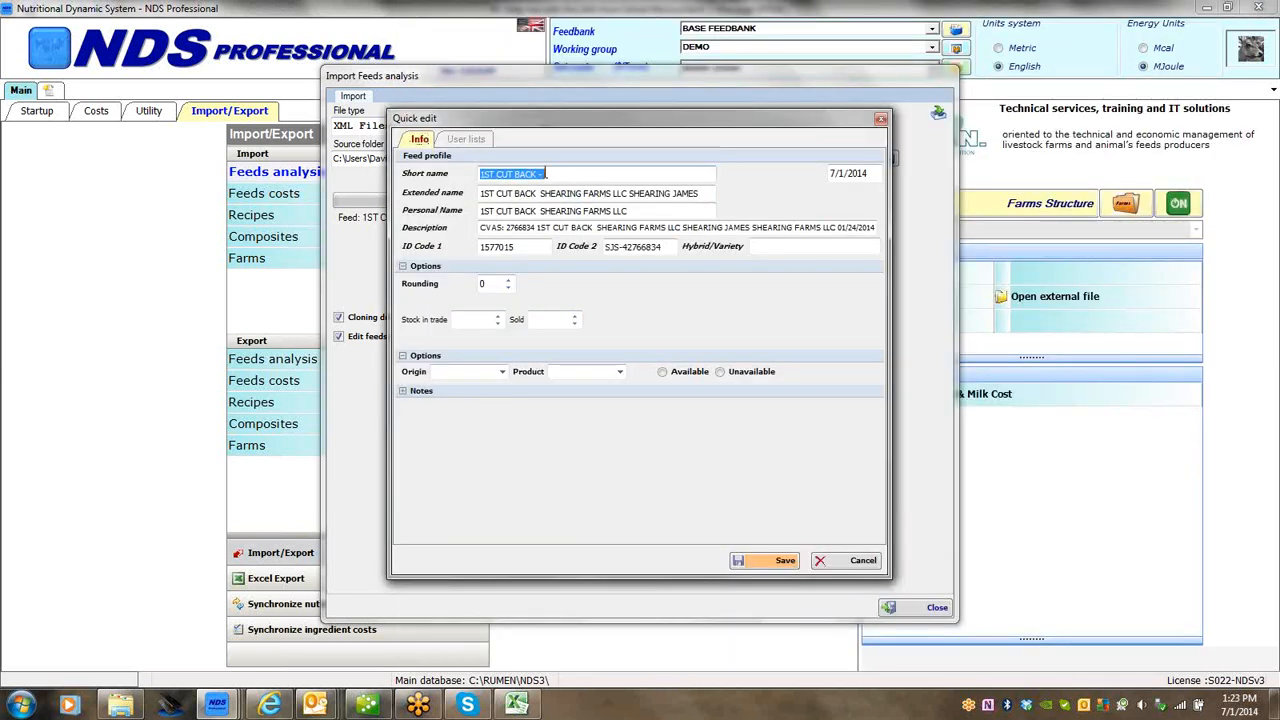
Step: Set the imported feed's short name to "DEMO 1ST CUT BACK -2104 7 01" and save its profile
left_click(545, 174)
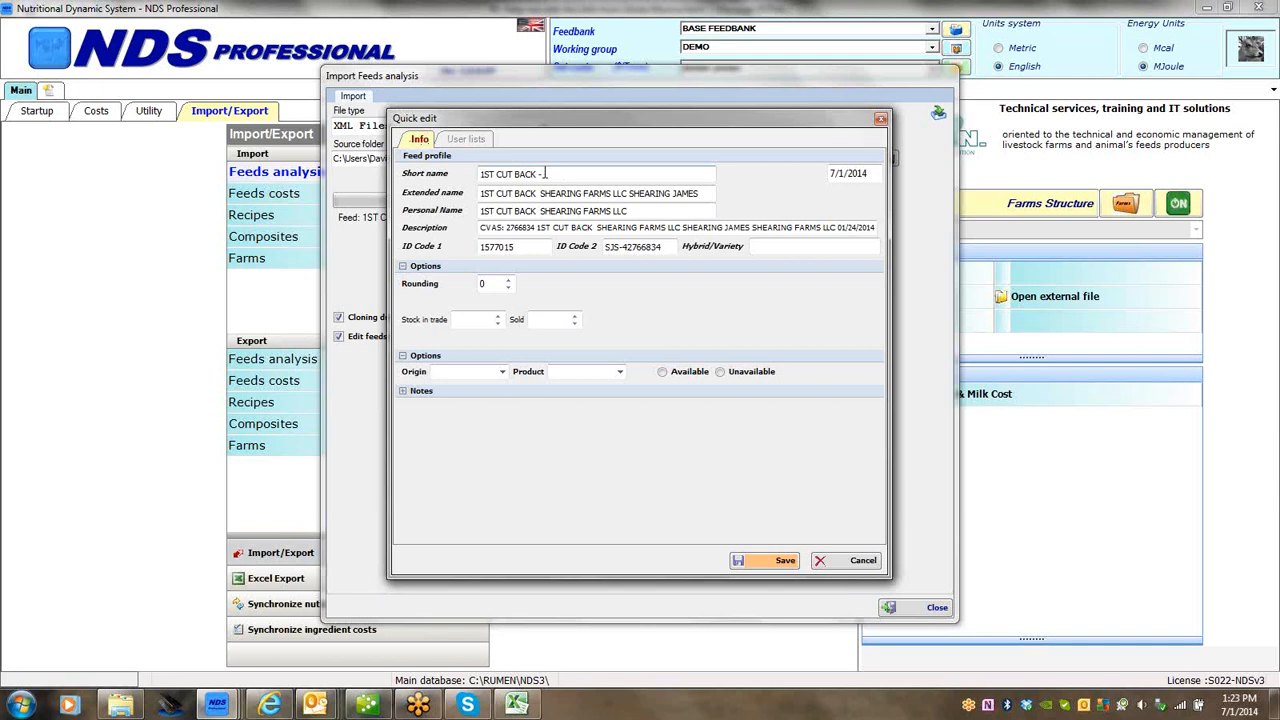
type("DEMO  1ST CUT BACK -")
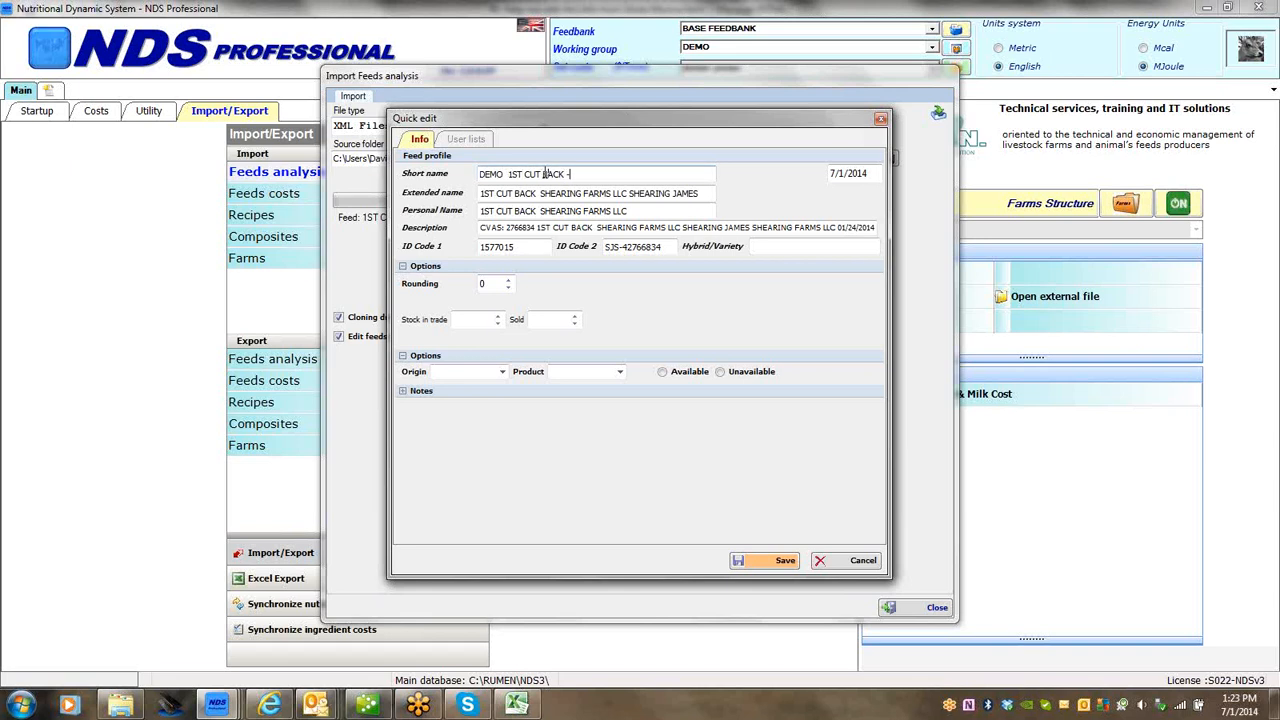
type("2104 7 01")
left_click(772, 561)
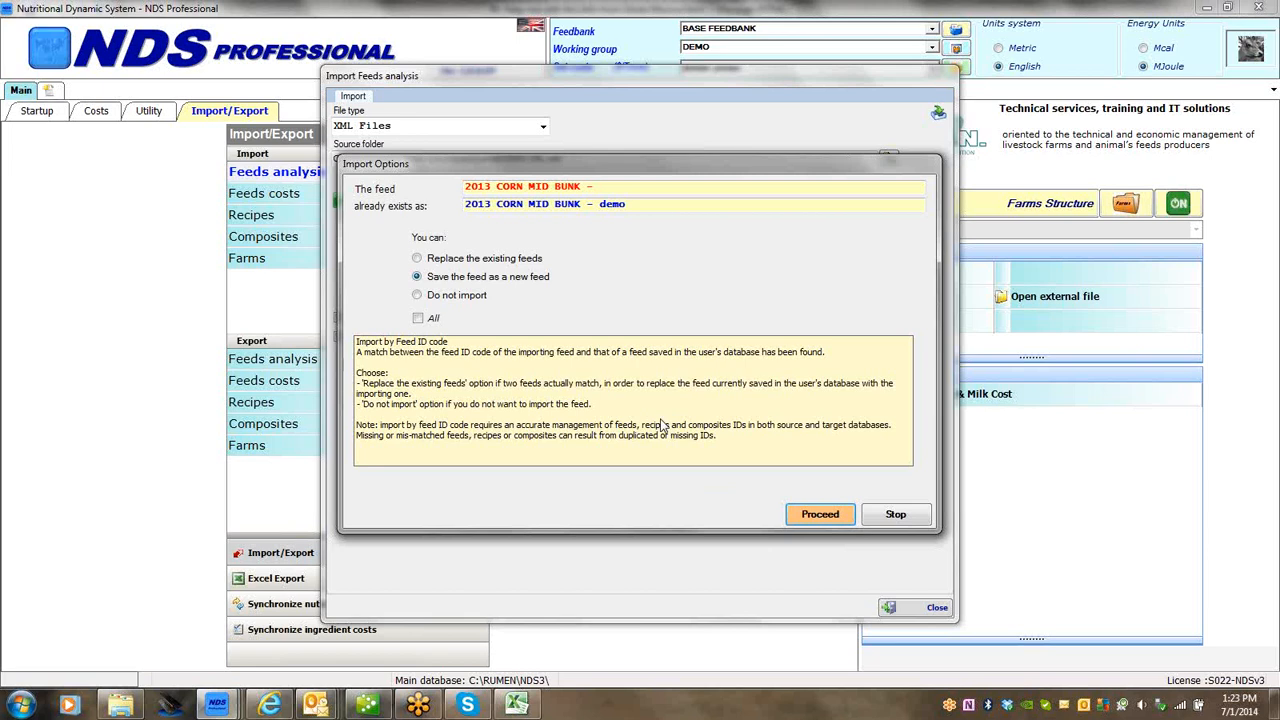
Step: Stop the import at the 2013 CORN MID BUNK feed and close the feeds analysis import
left_click(896, 516)
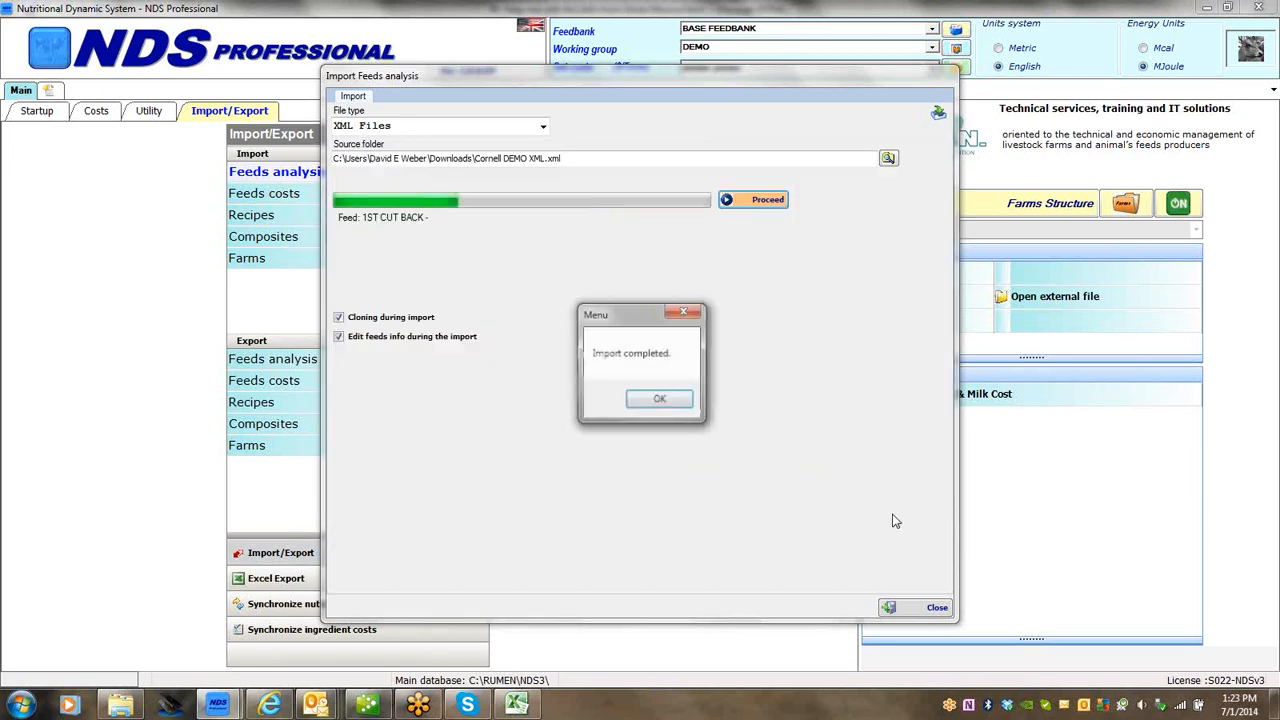
left_click(652, 400)
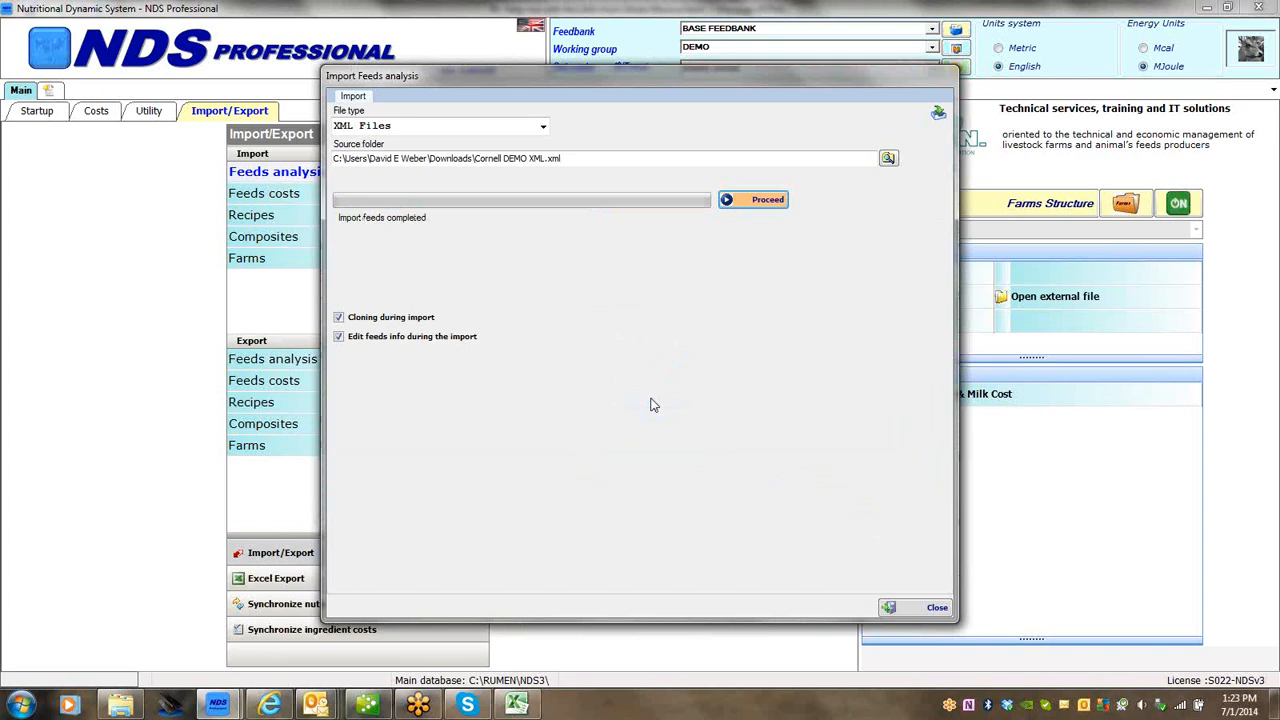
left_click(930, 610)
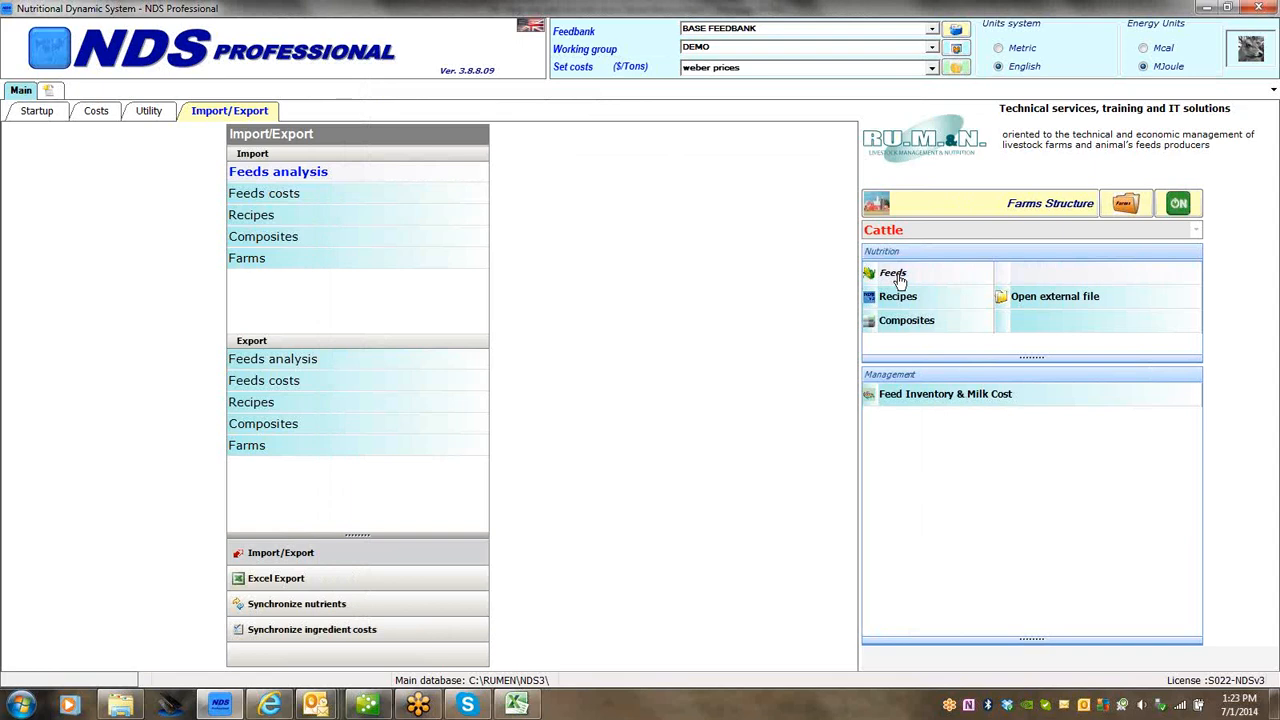
Step: Check the feeds list for the newly imported DEMO 1ST CUT BACK feed, then close the list
left_click(899, 280)
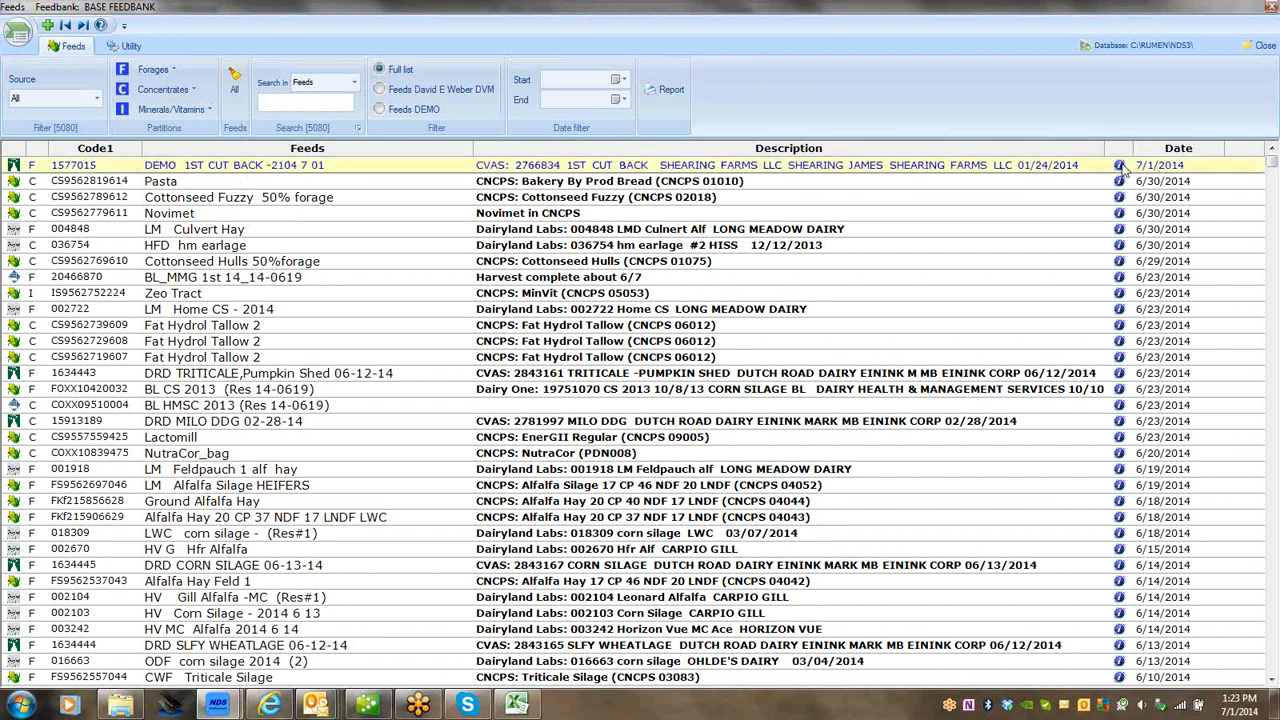
mouse_move(1122, 170)
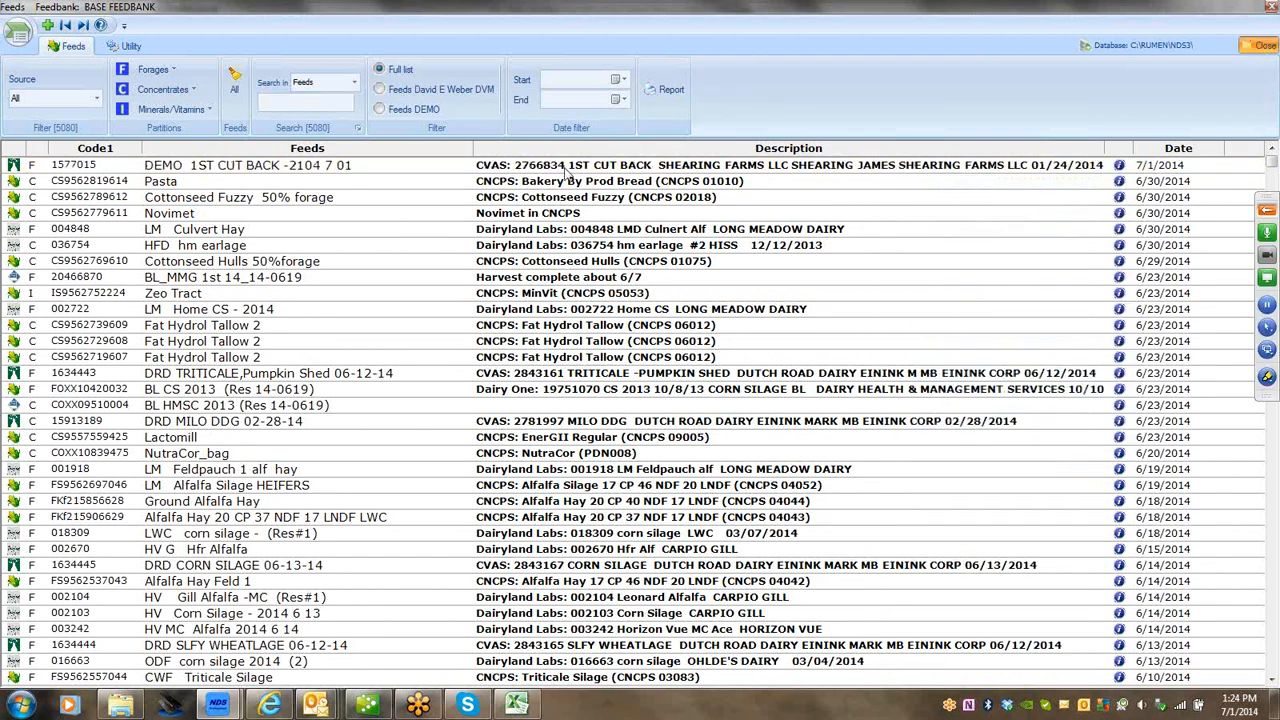
left_click(1262, 47)
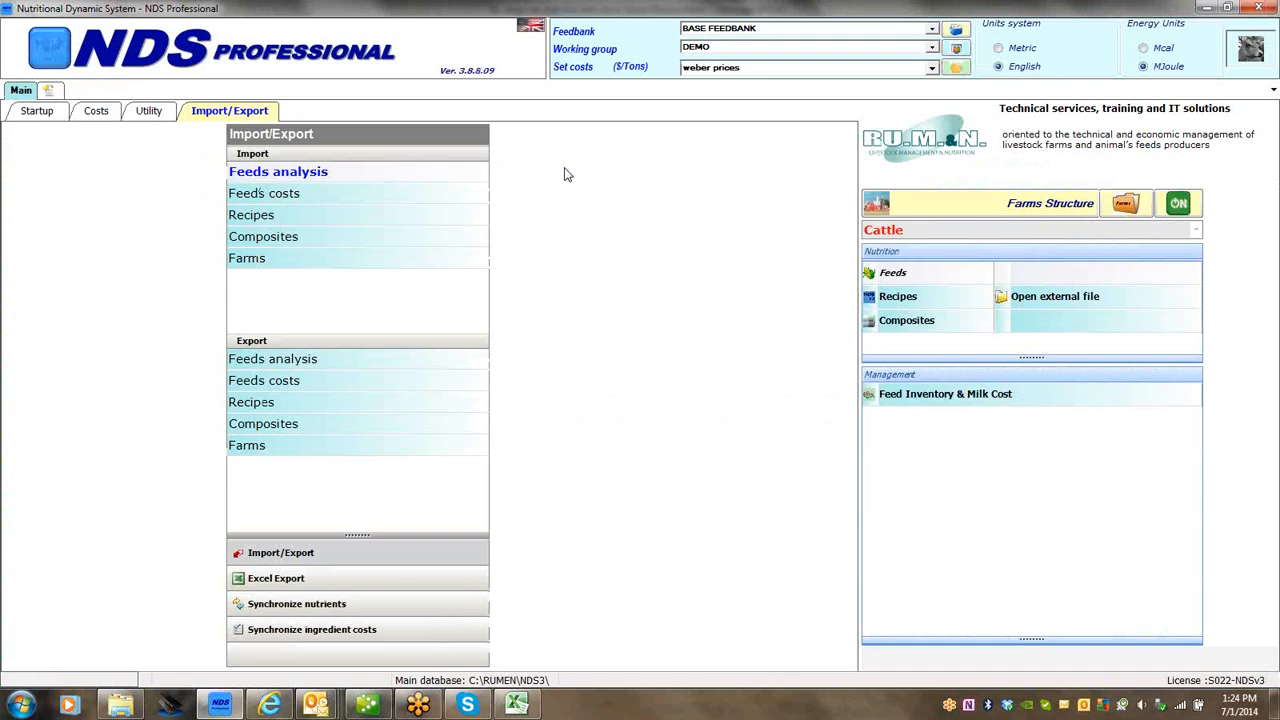
Step: Set up another XML feeds analysis import from HV Kersey Alf_002164_report in Downloads, with feed info editing during import enabled
left_click(285, 177)
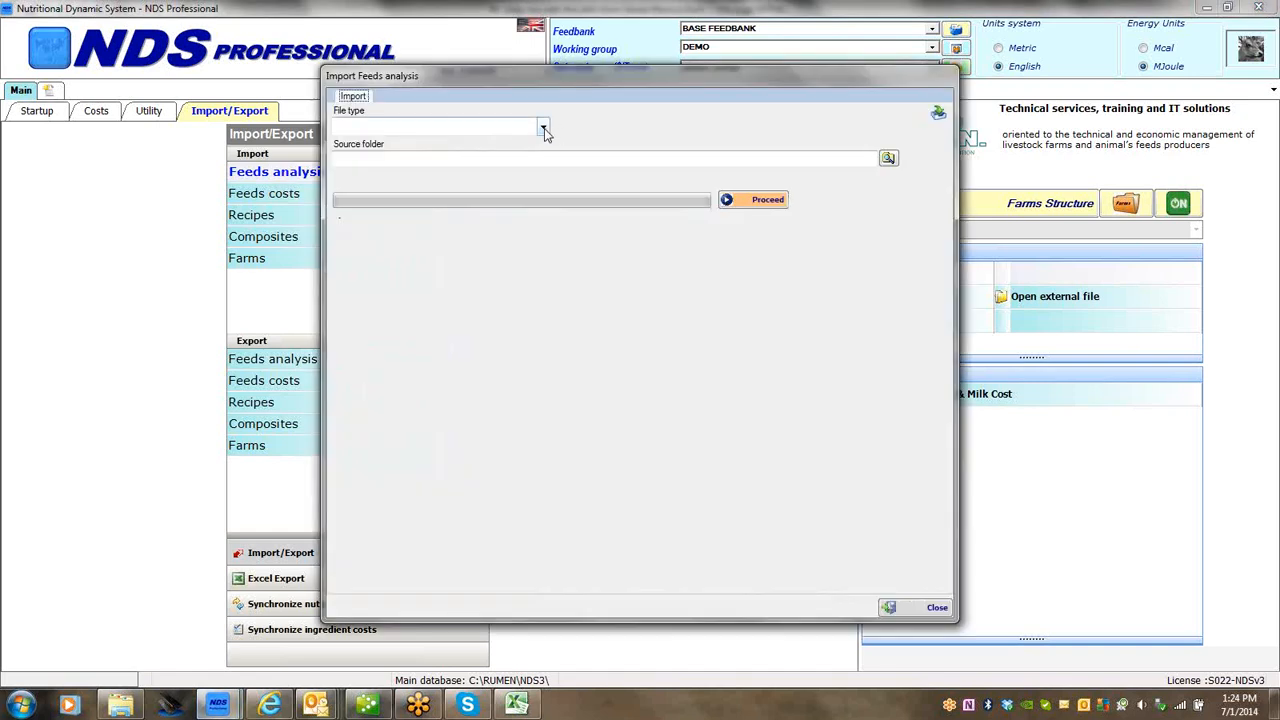
left_click(545, 128)
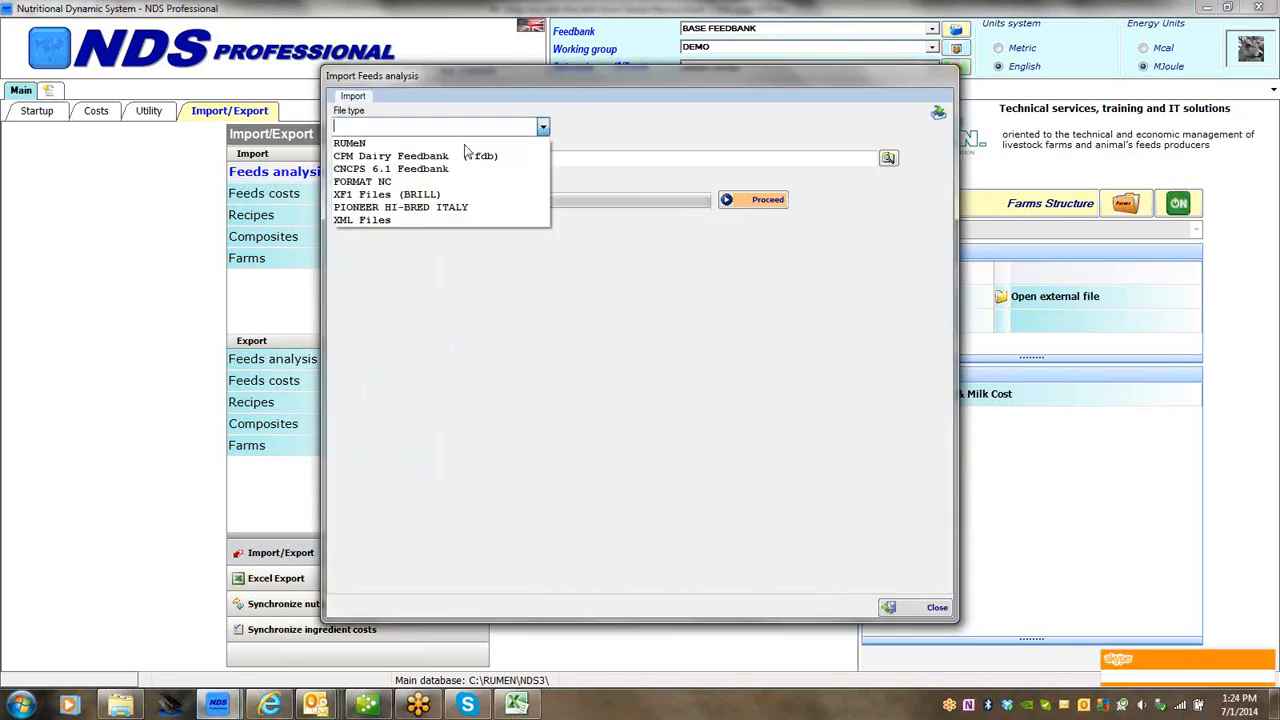
left_click(380, 220)
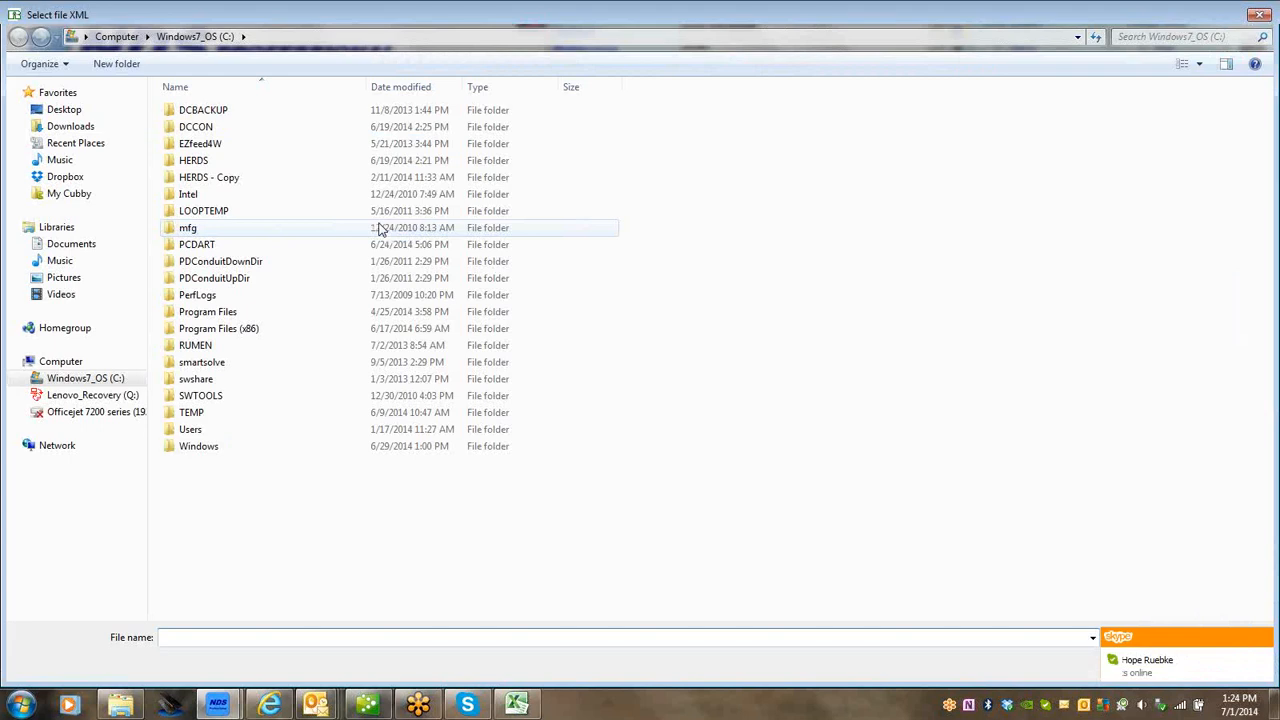
left_click(71, 130)
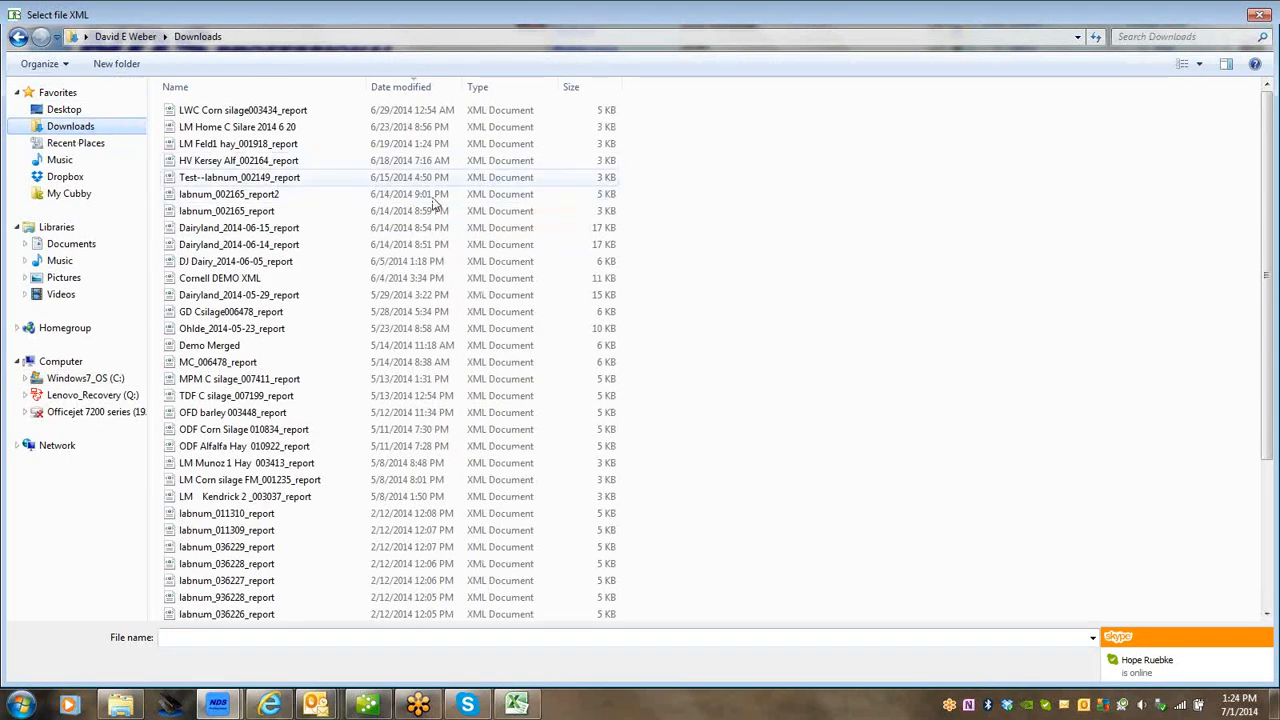
double_click(255, 163)
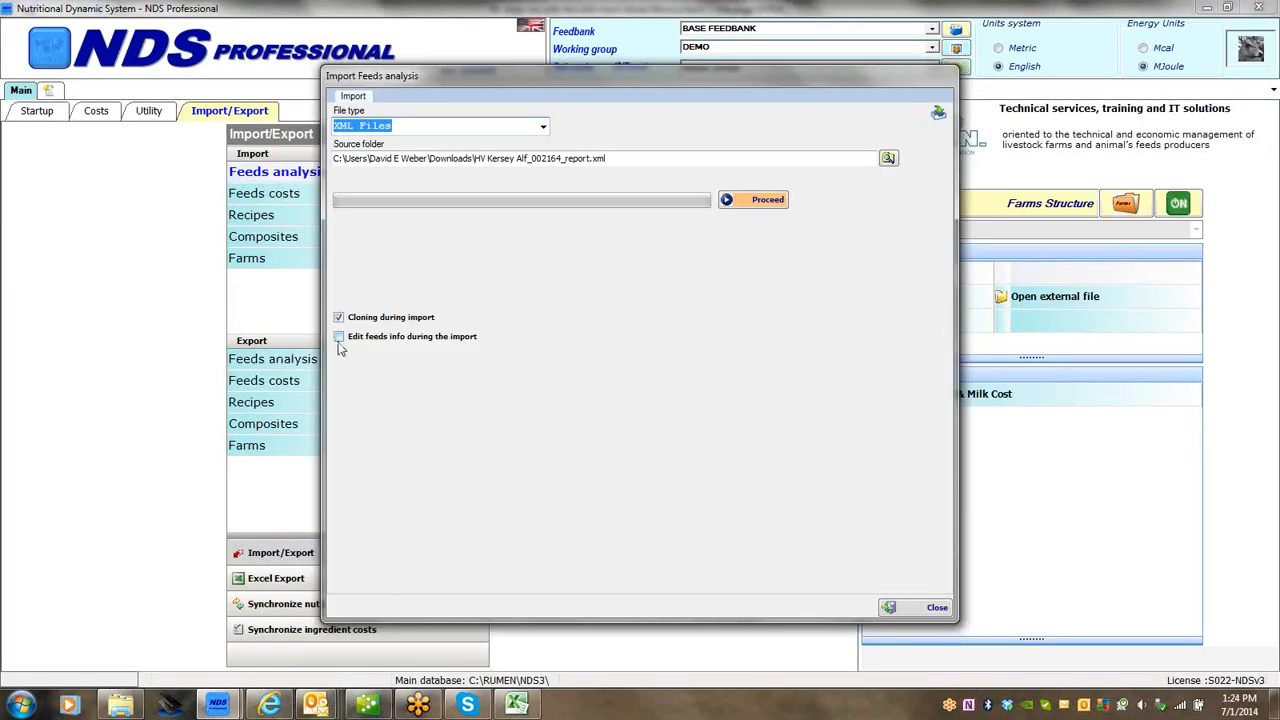
left_click(339, 341)
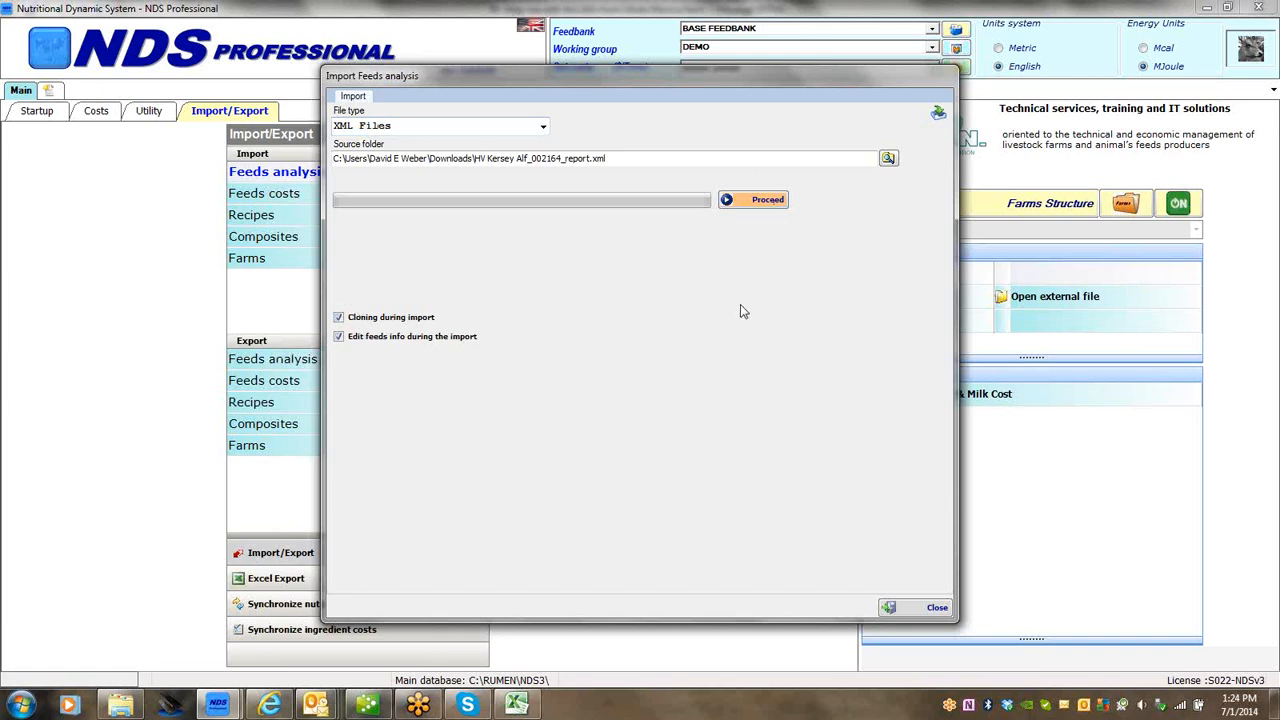
Step: Start the Dairyland Labs import, search the CNCPS forages for "alfa" and clone the feed from Alfalfa Hay 25 CP 32 NDF 15 LNDF
left_click(767, 203)
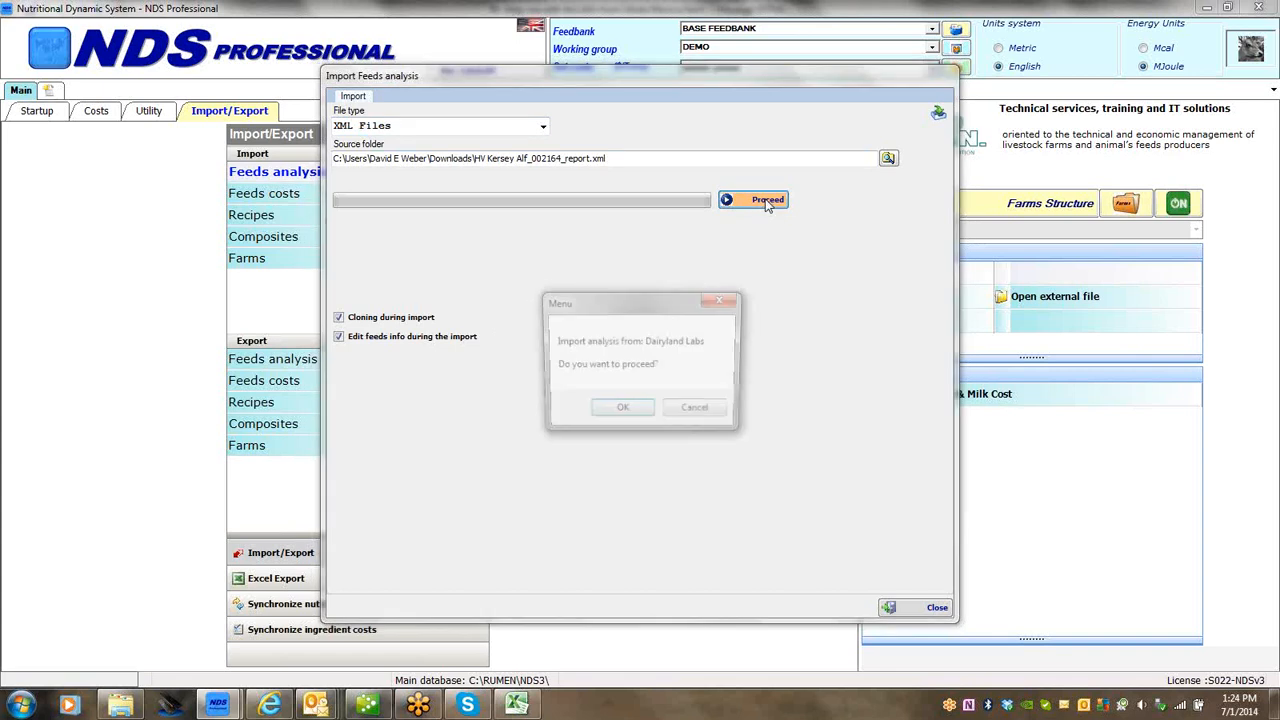
left_click(617, 415)
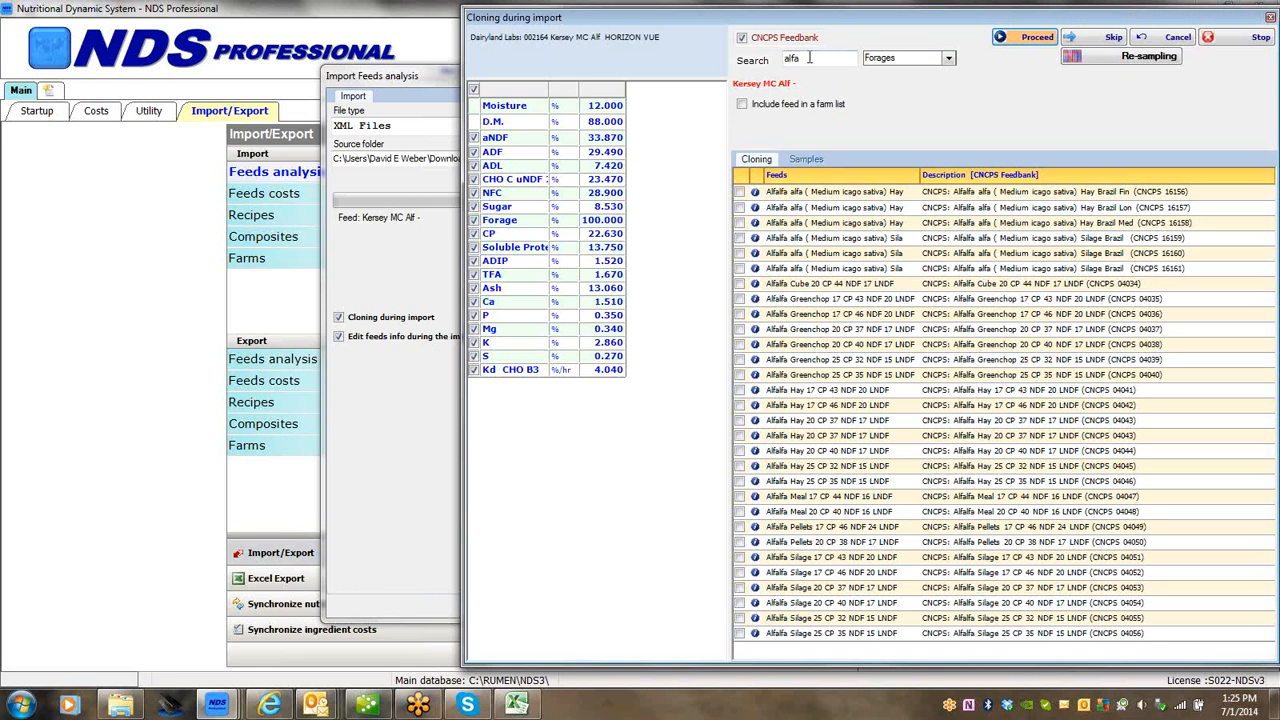
left_click_drag(808, 58, 743, 66)
type("alfa")
mouse_move(756, 468)
left_click(740, 467)
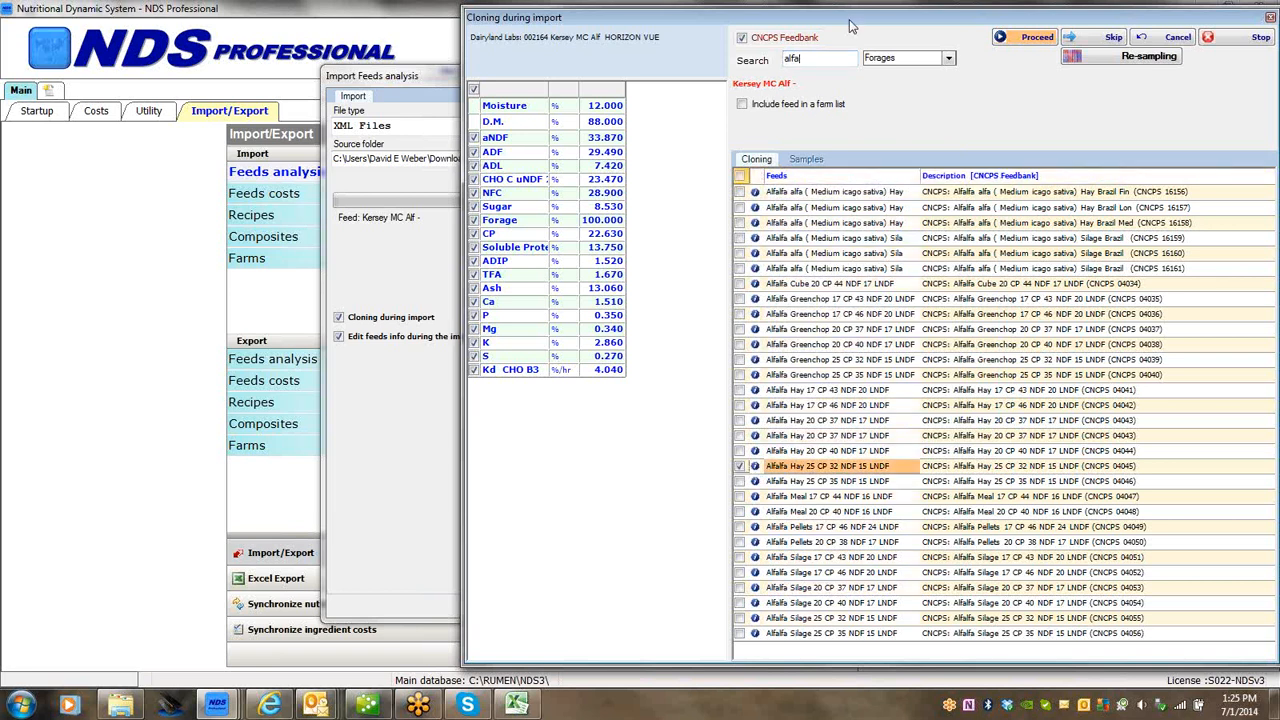
left_click(1031, 44)
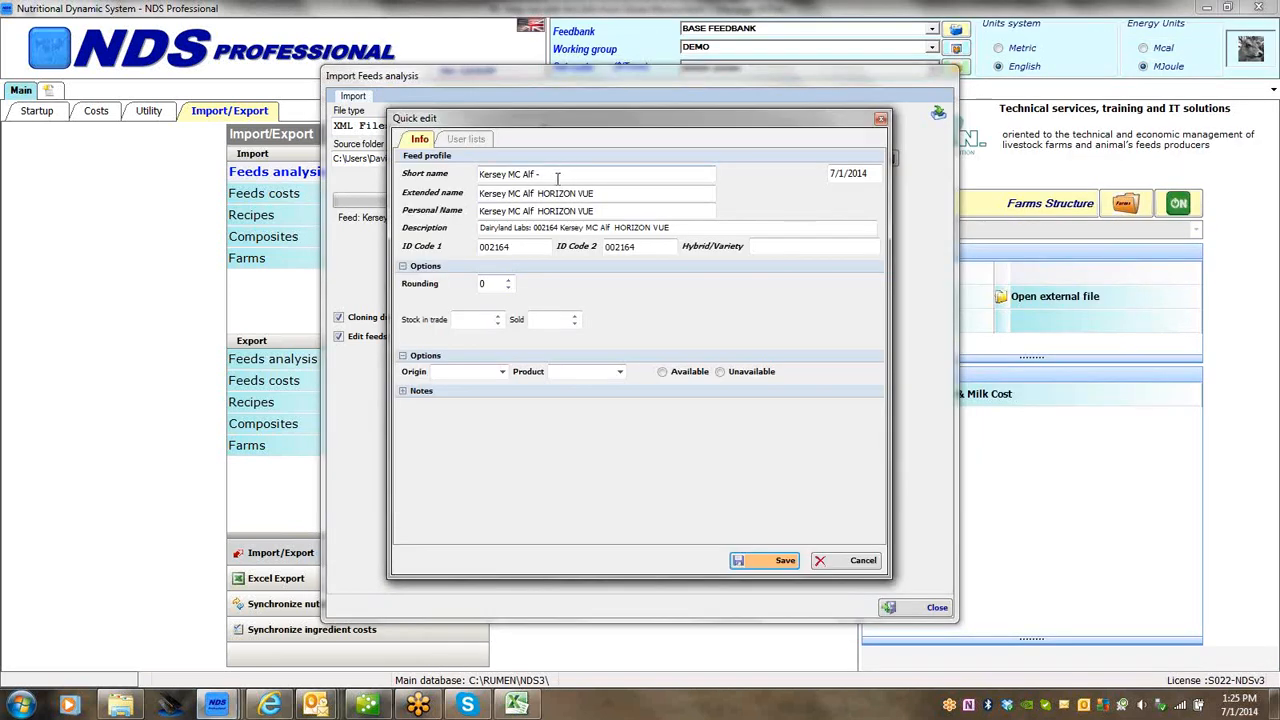
Step: Set the imported feed's short name to "HV Kersey MC Alf - 2014 7 01", save its profile and close the finished import
left_click(557, 177)
left_click(557, 177)
left_click(481, 174)
type("HV ")
type(" 2014 7 01")
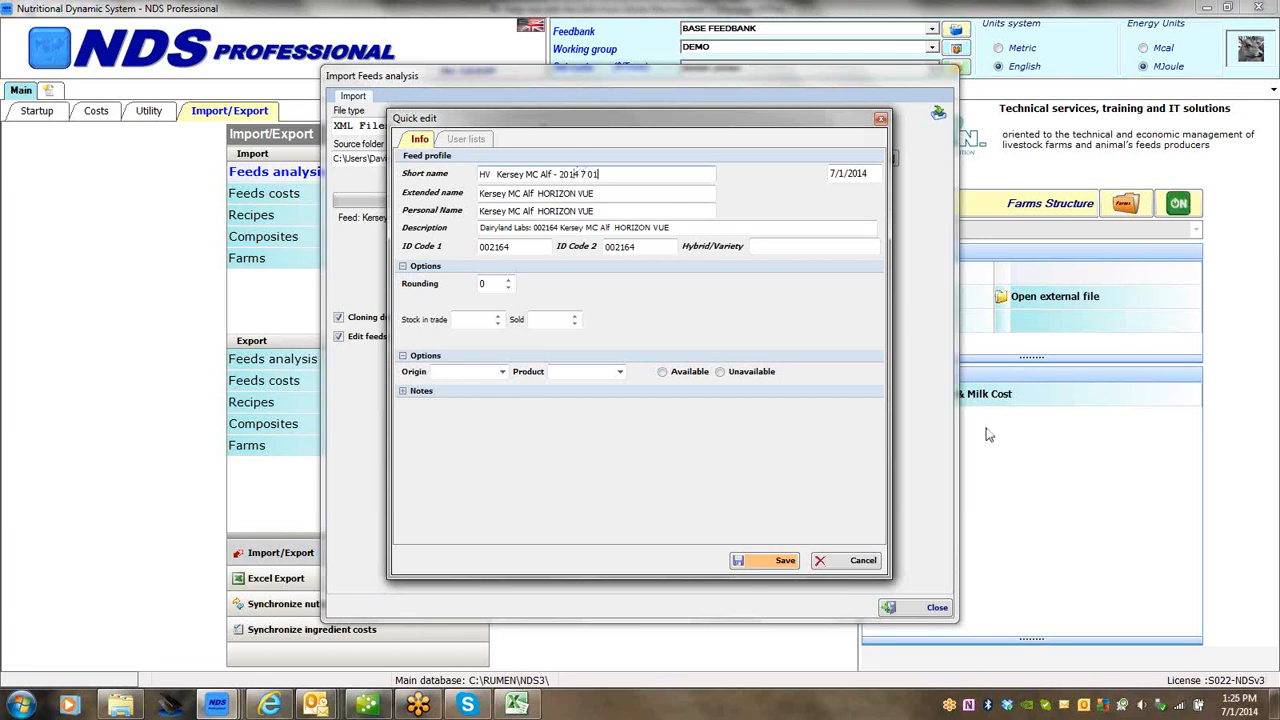
left_click(770, 561)
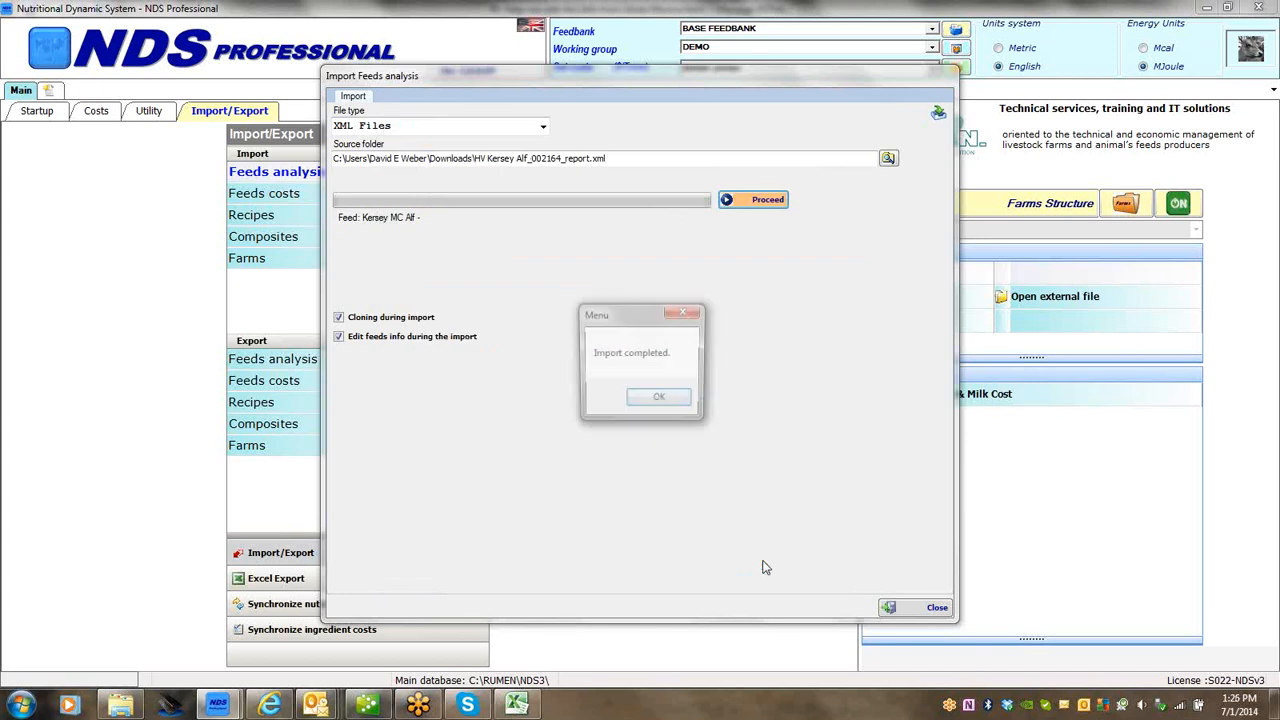
left_click(661, 401)
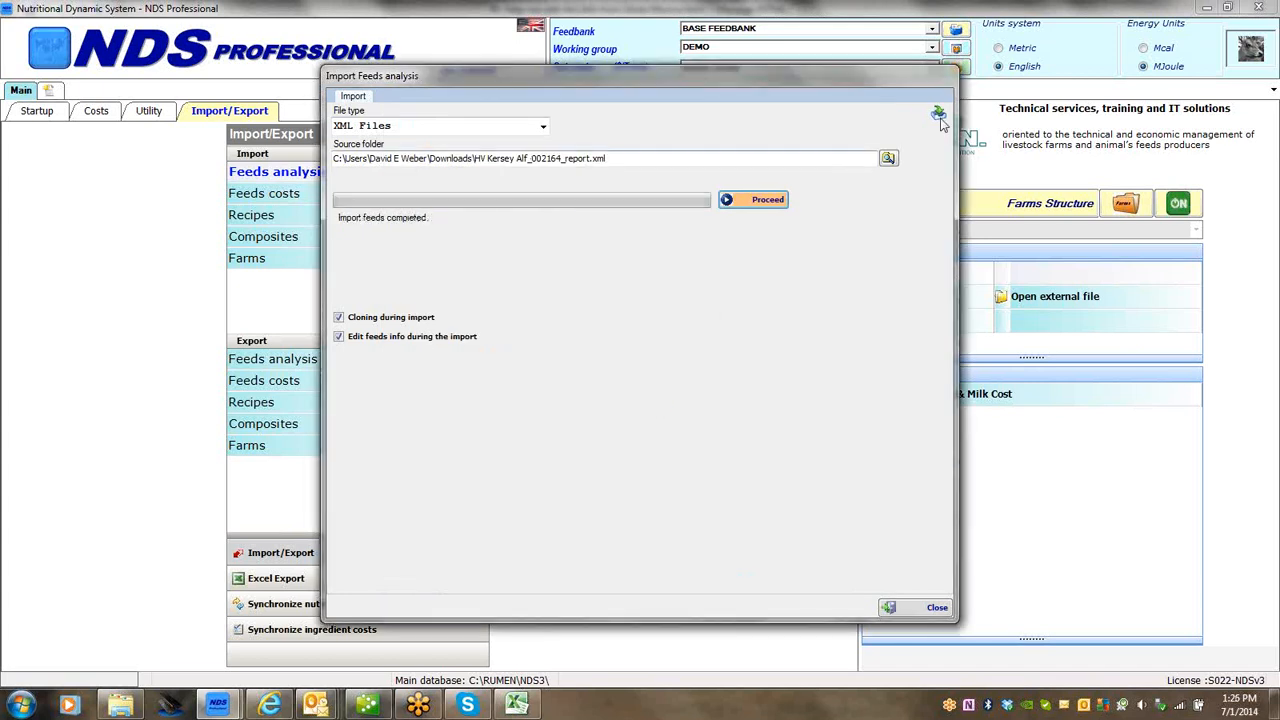
left_click(930, 607)
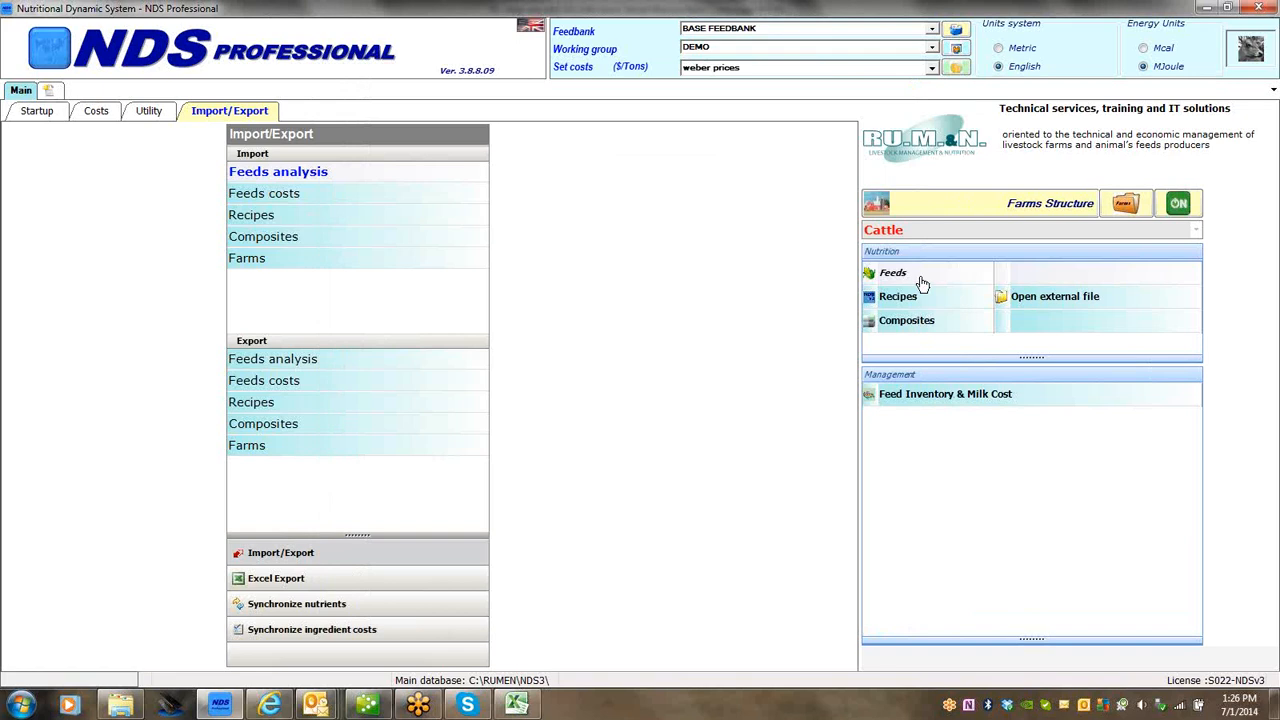
Step: Check the feeds list for the newly imported HV Kersey MC Alf feed, then close the list
left_click(922, 285)
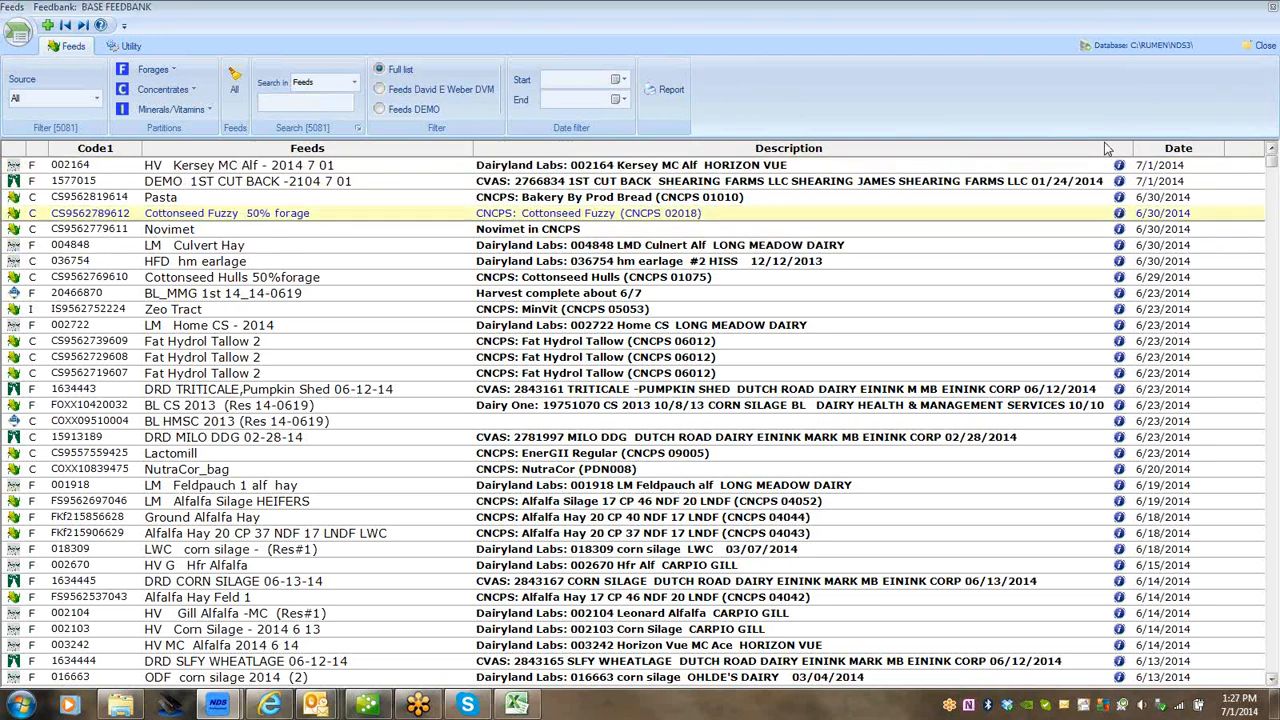
left_click(1069, 181)
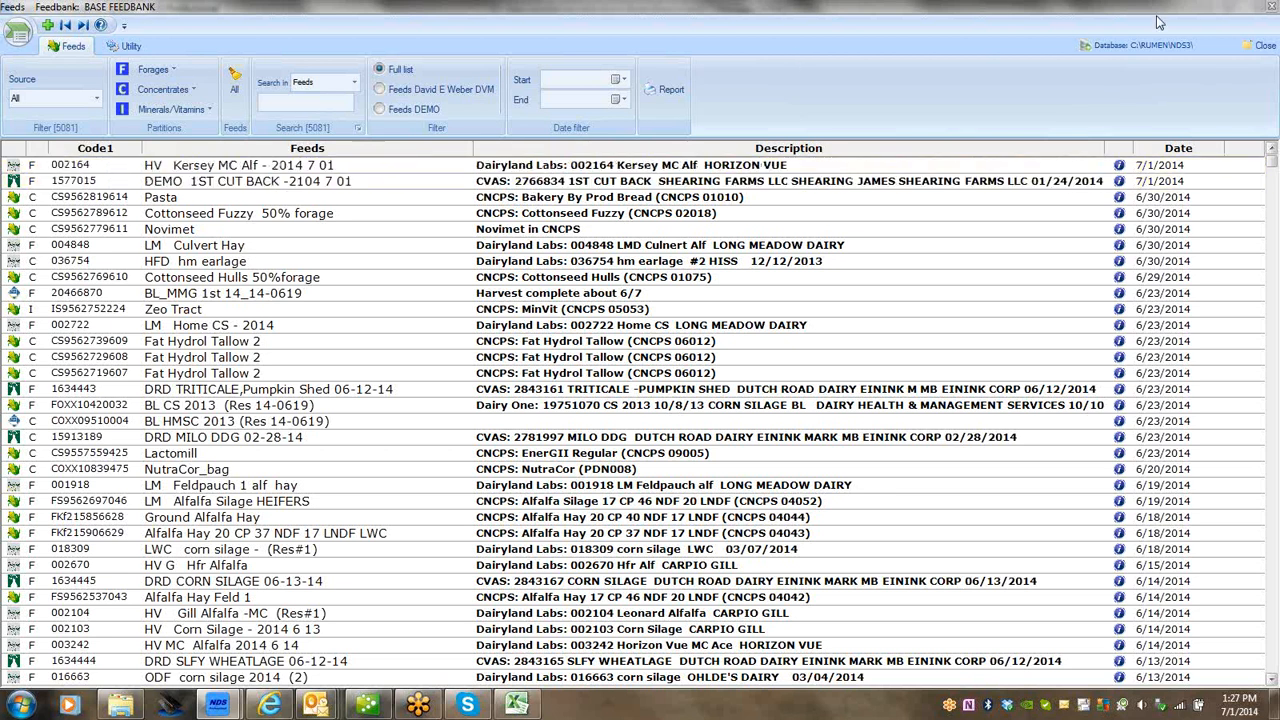
left_click(1262, 50)
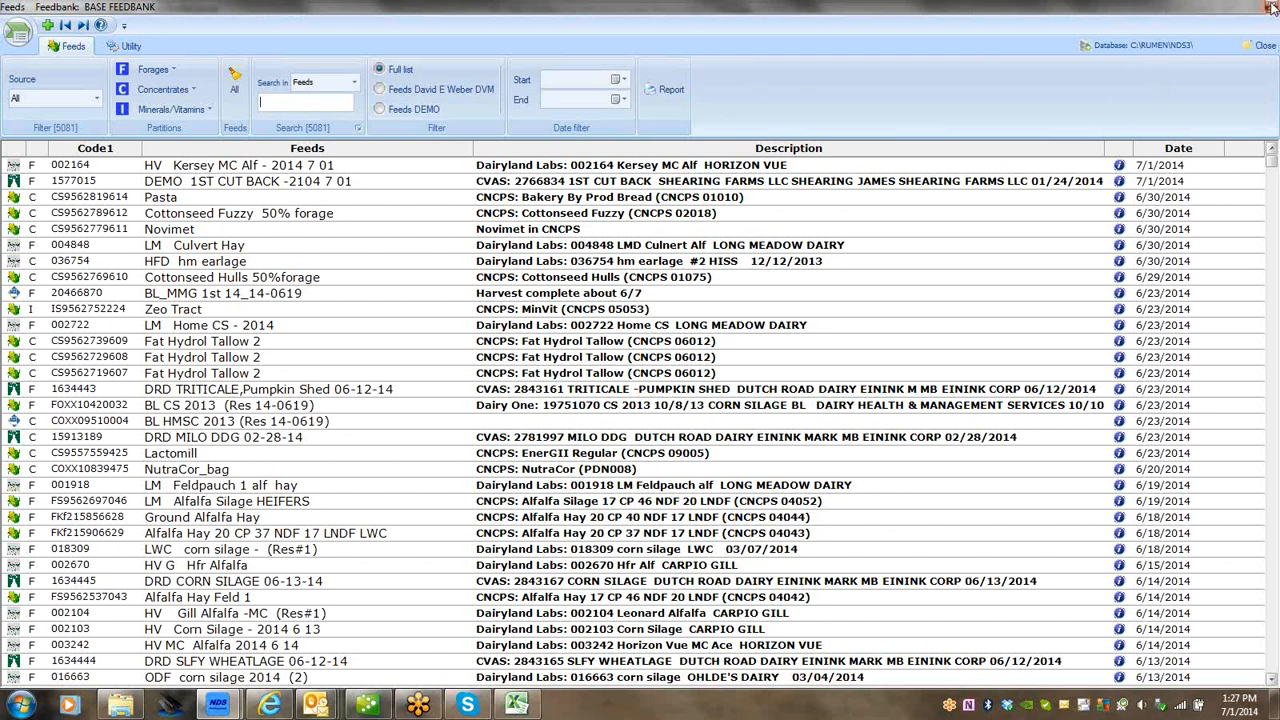
left_click(1270, 7)
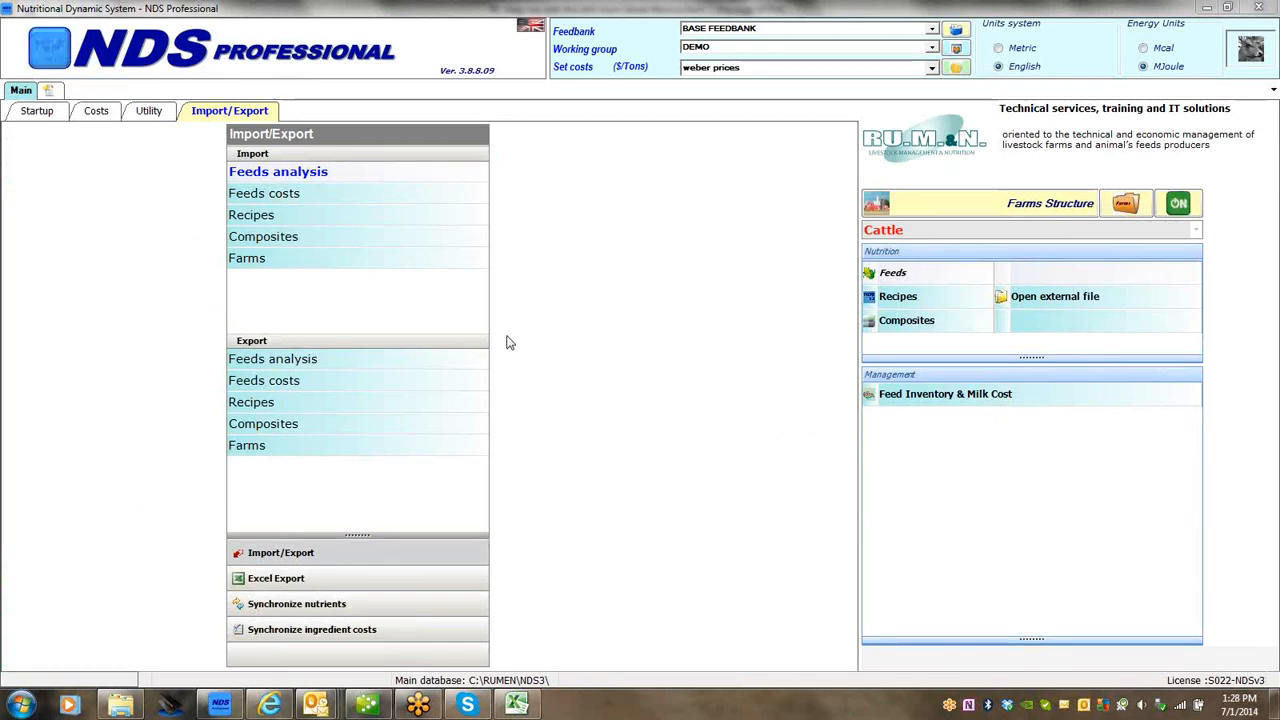
Step: Set up an XML feeds analysis import from LM Home C Silare 2014 6 20 in Downloads, with feed info editing during import enabled
left_click(300, 174)
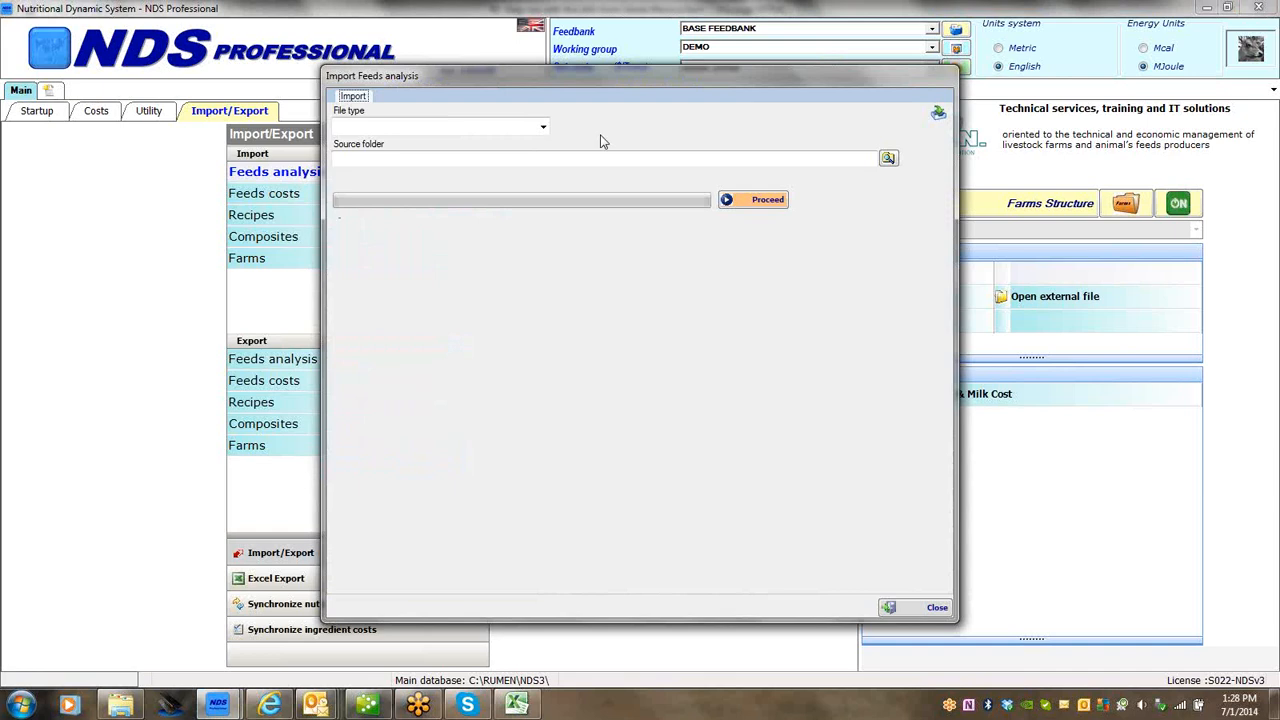
left_click(543, 127)
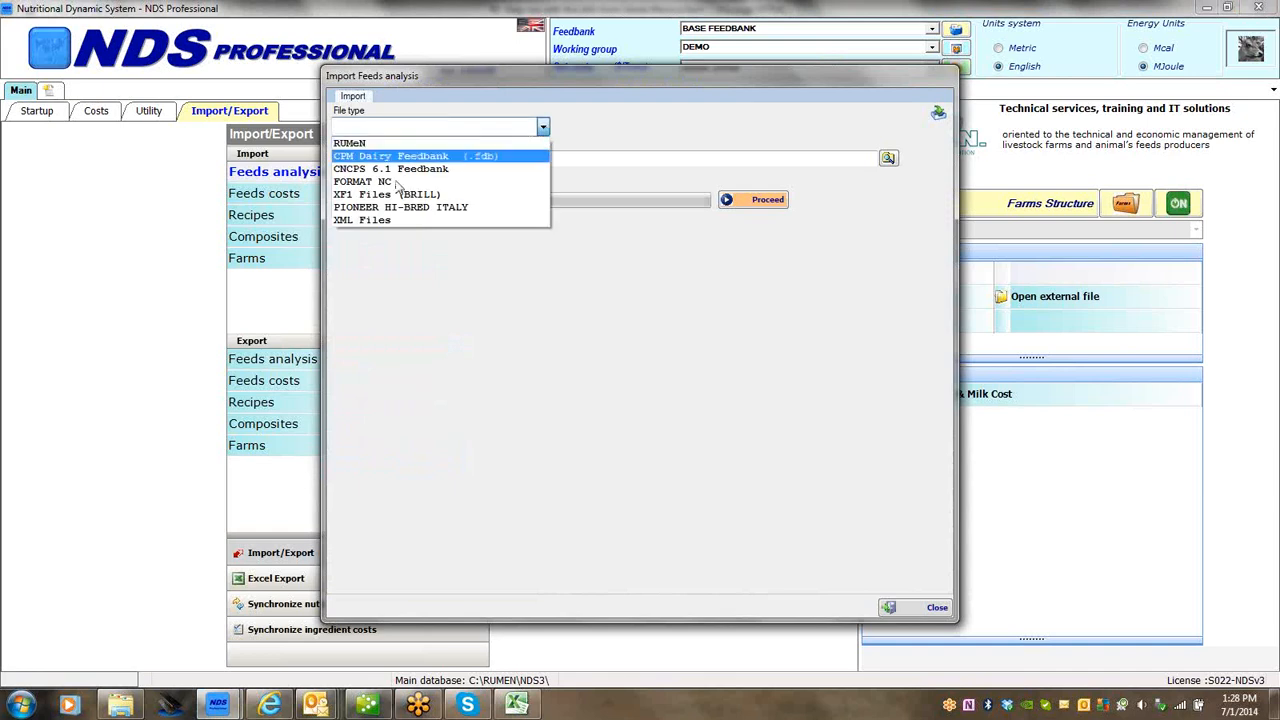
left_click(389, 221)
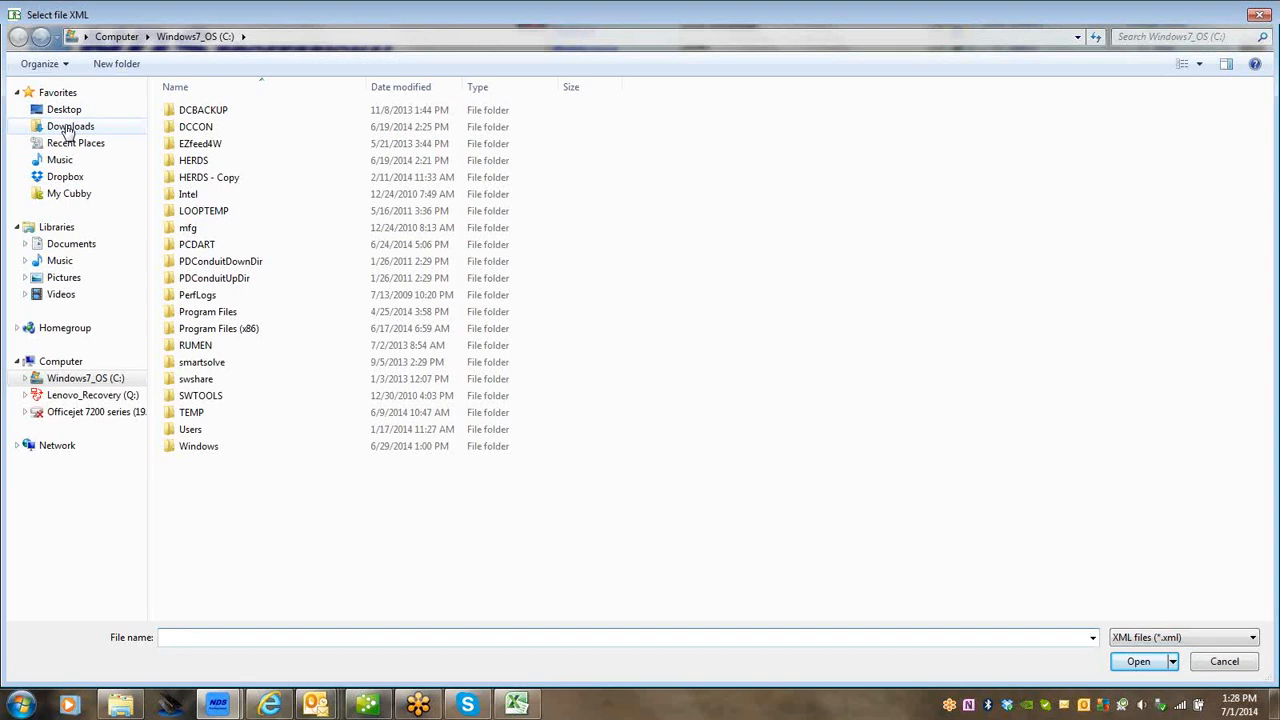
left_click(70, 128)
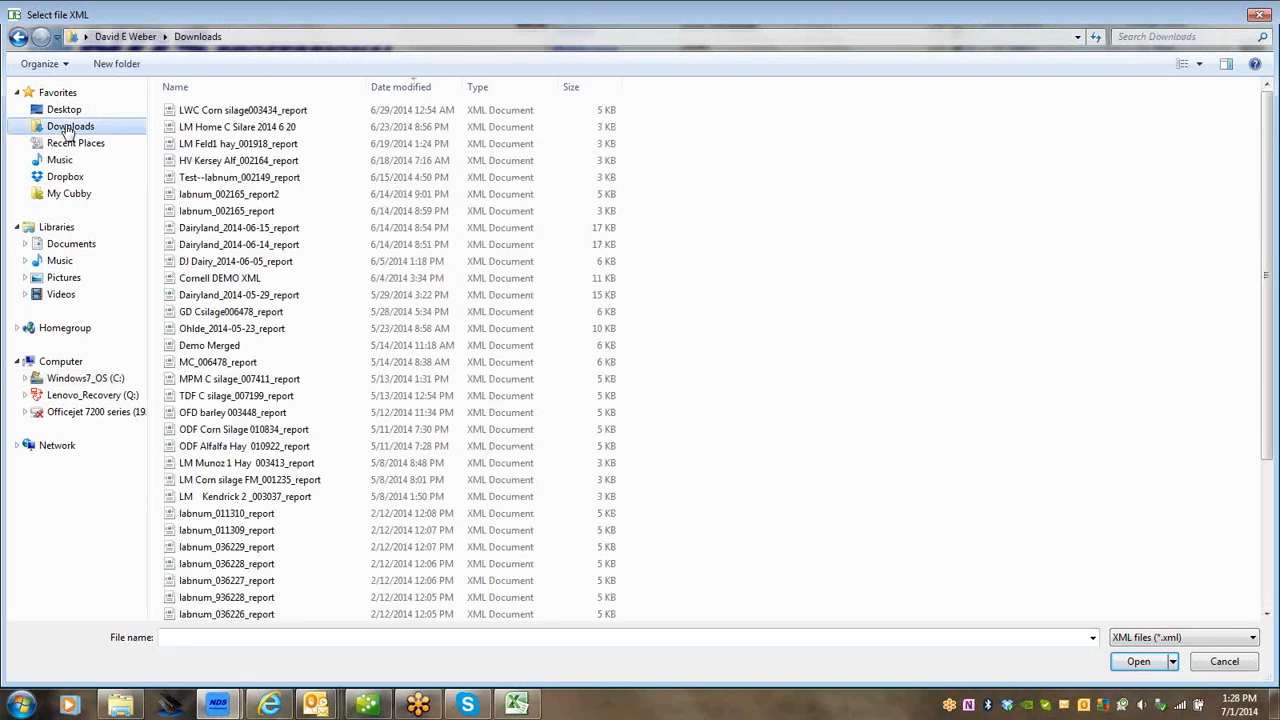
double_click(209, 131)
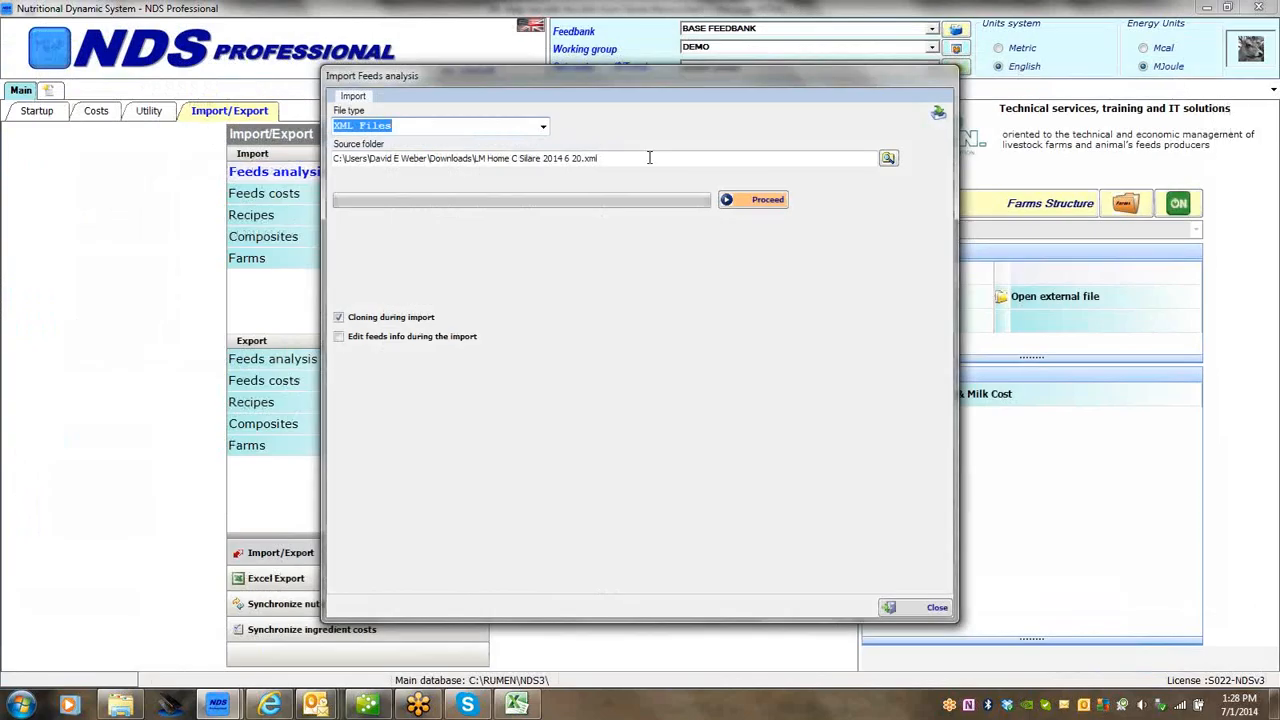
left_click(338, 337)
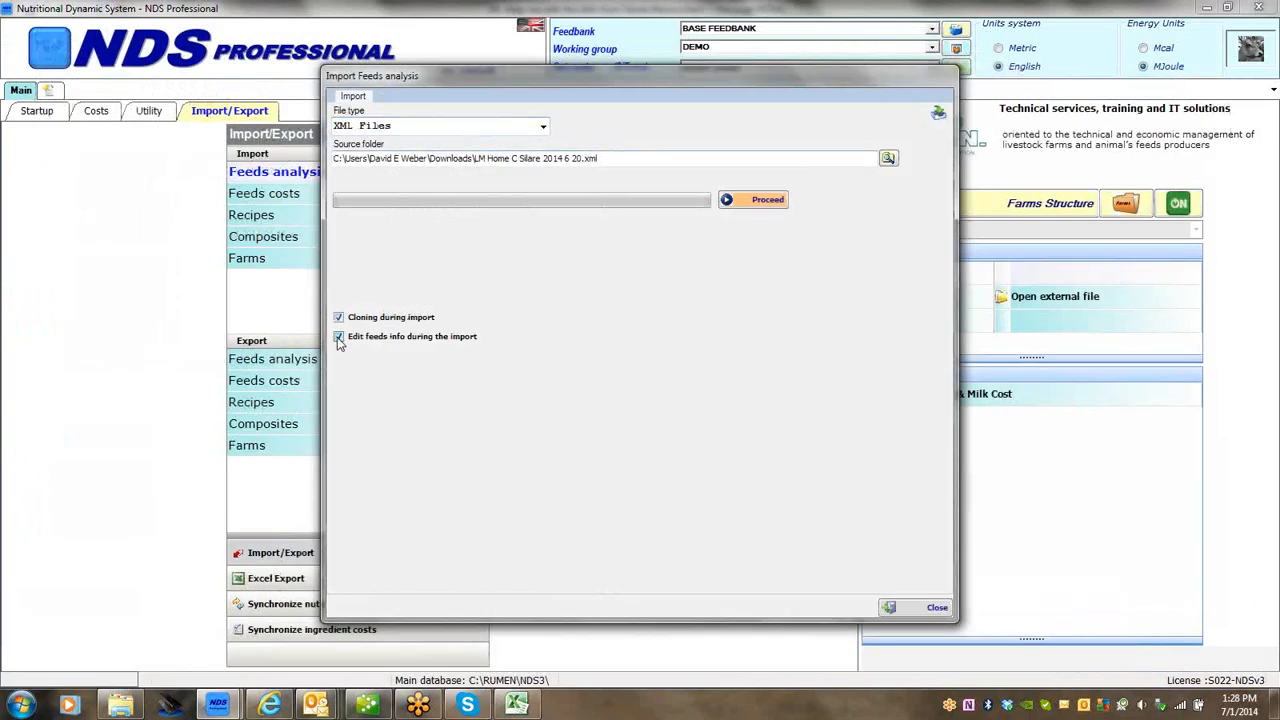
Step: Start the Dairyland Labs import and save the already existing Home CS feed as a new feed
left_click(763, 202)
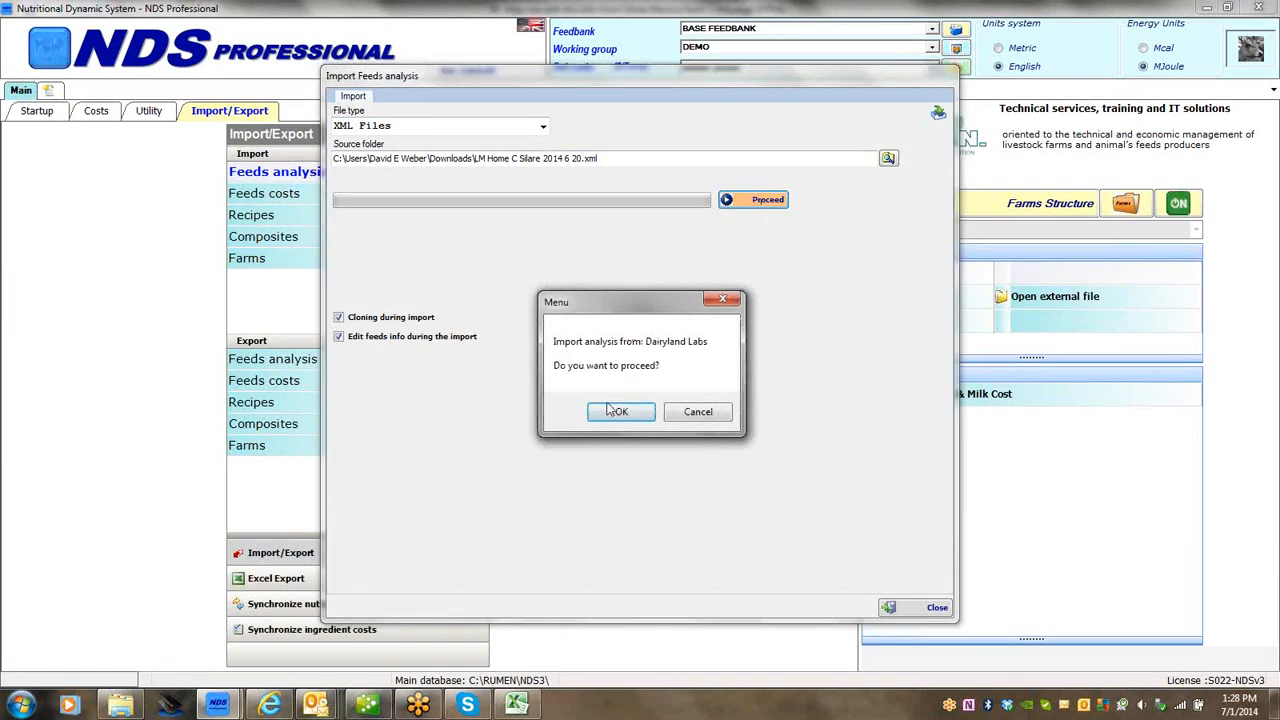
left_click(612, 411)
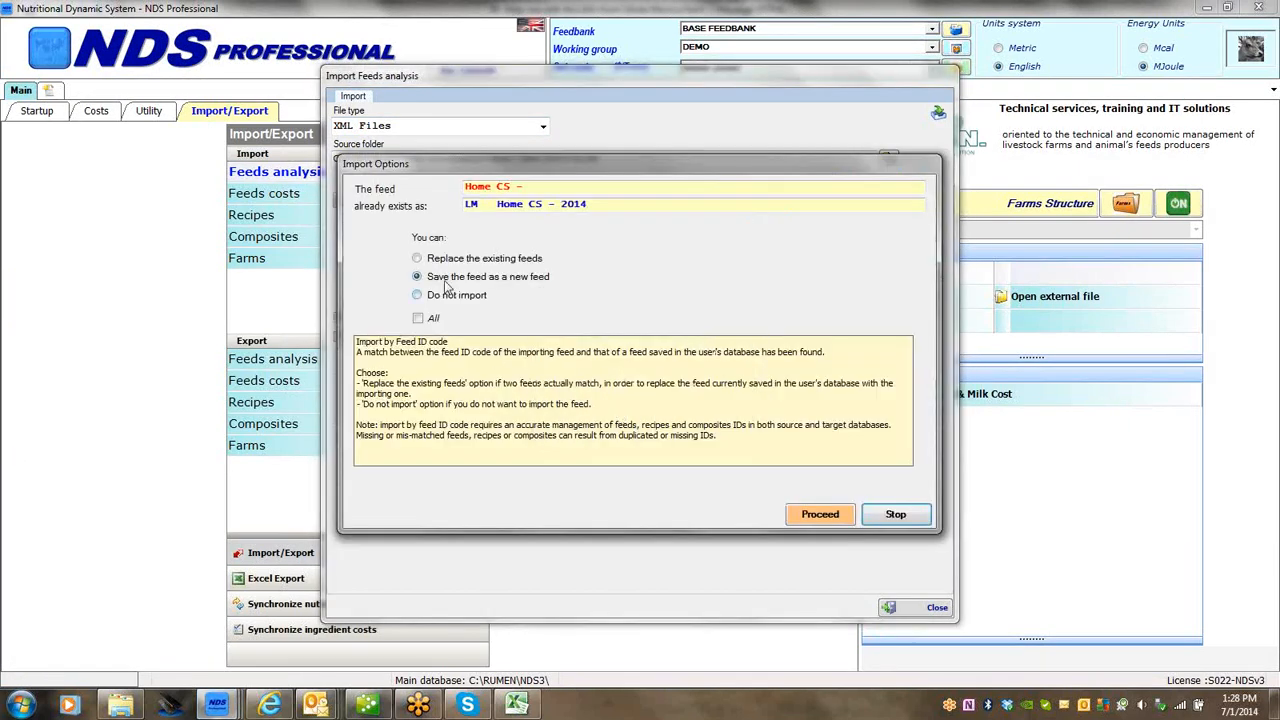
left_click(819, 515)
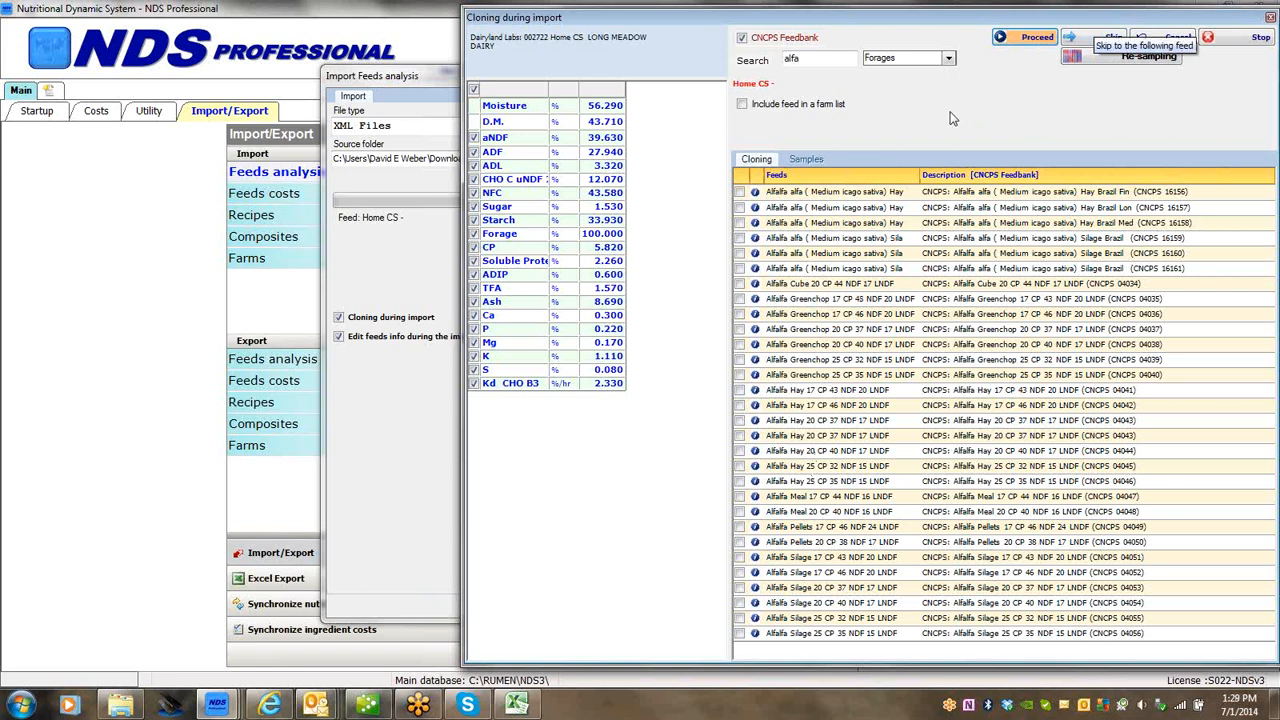
Step: Re-sample from the AAA Demo farm in the DEMO group, choosing Corn Silage 32.9%DM as the feed to update
left_click(1114, 57)
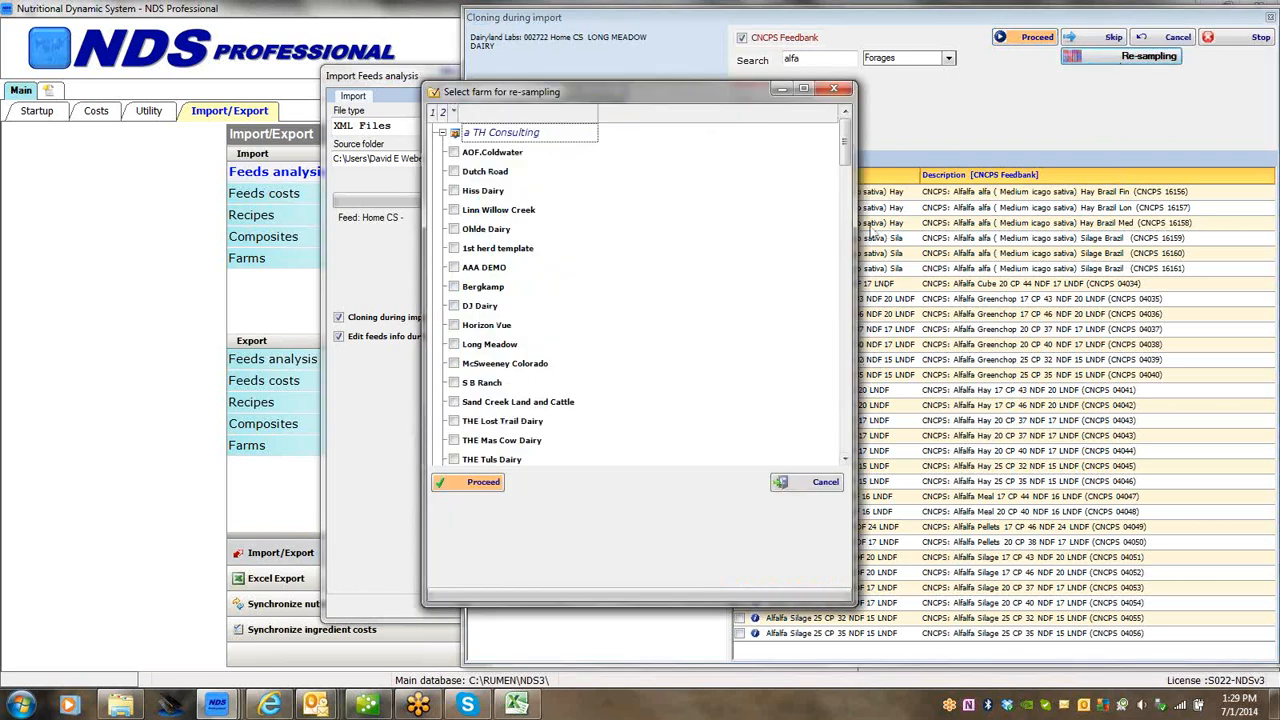
scroll(845, 461, "down", 5)
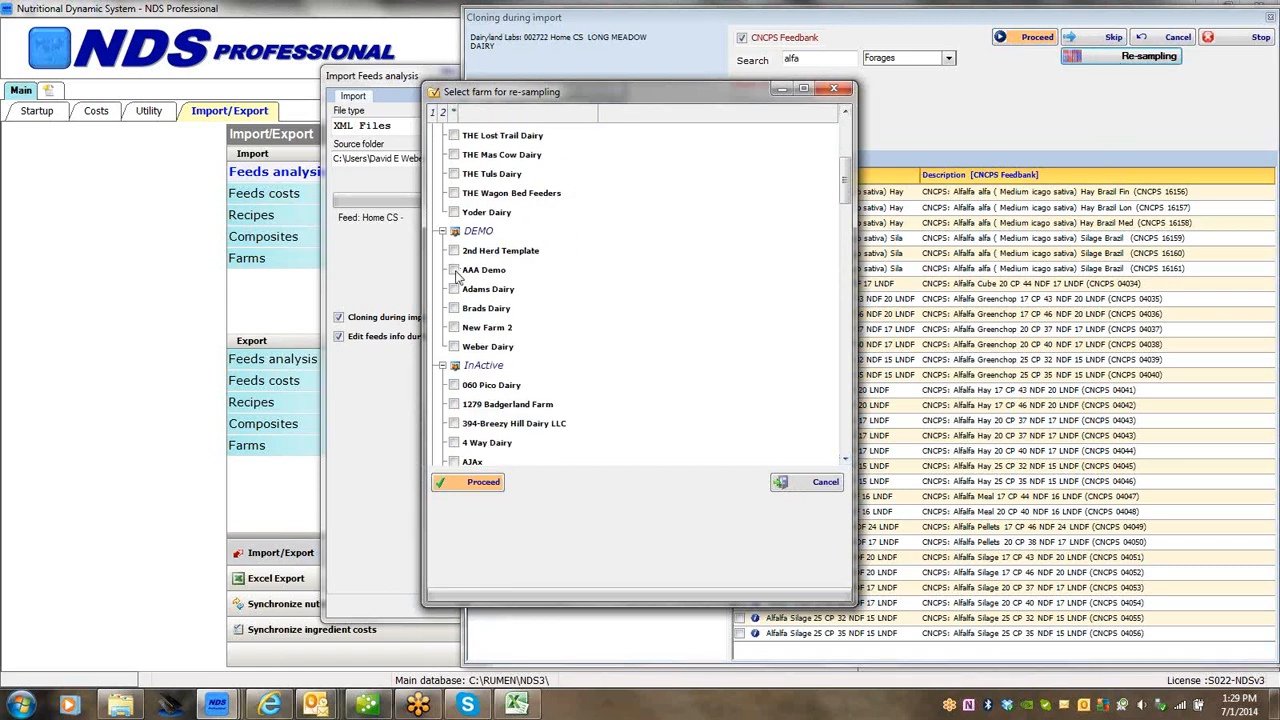
left_click(455, 270)
left_click(473, 485)
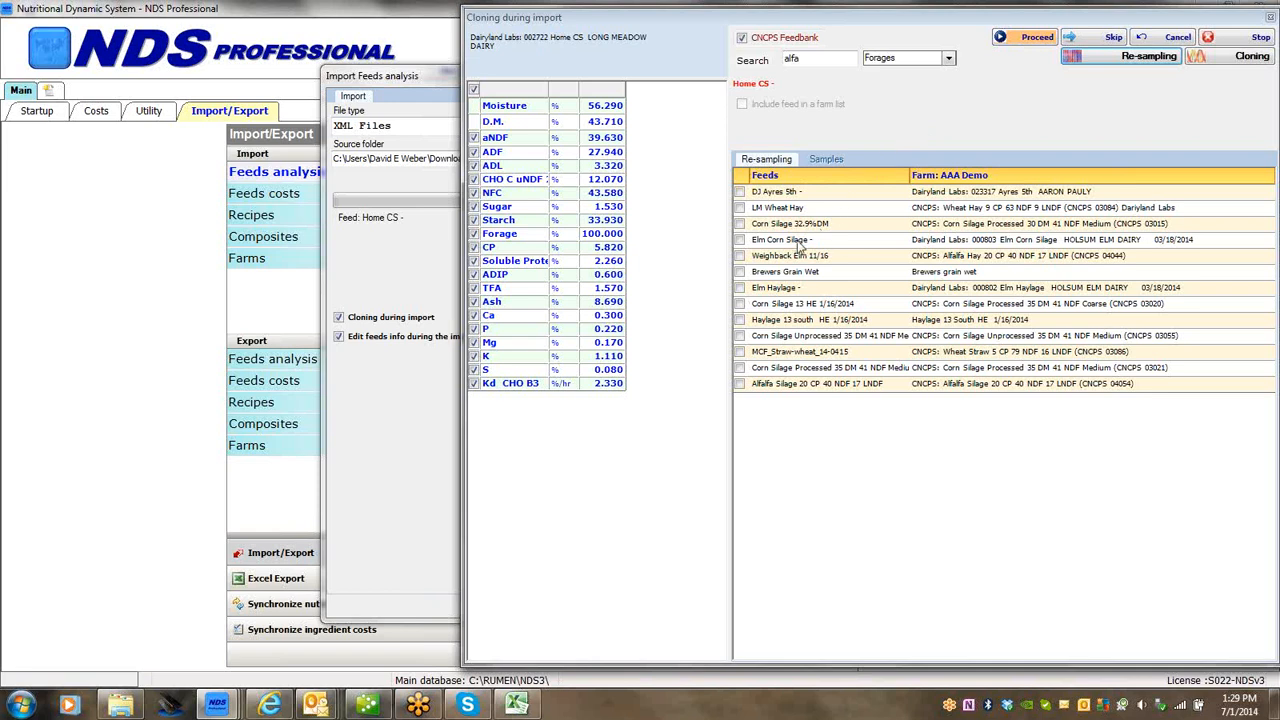
left_click(740, 225)
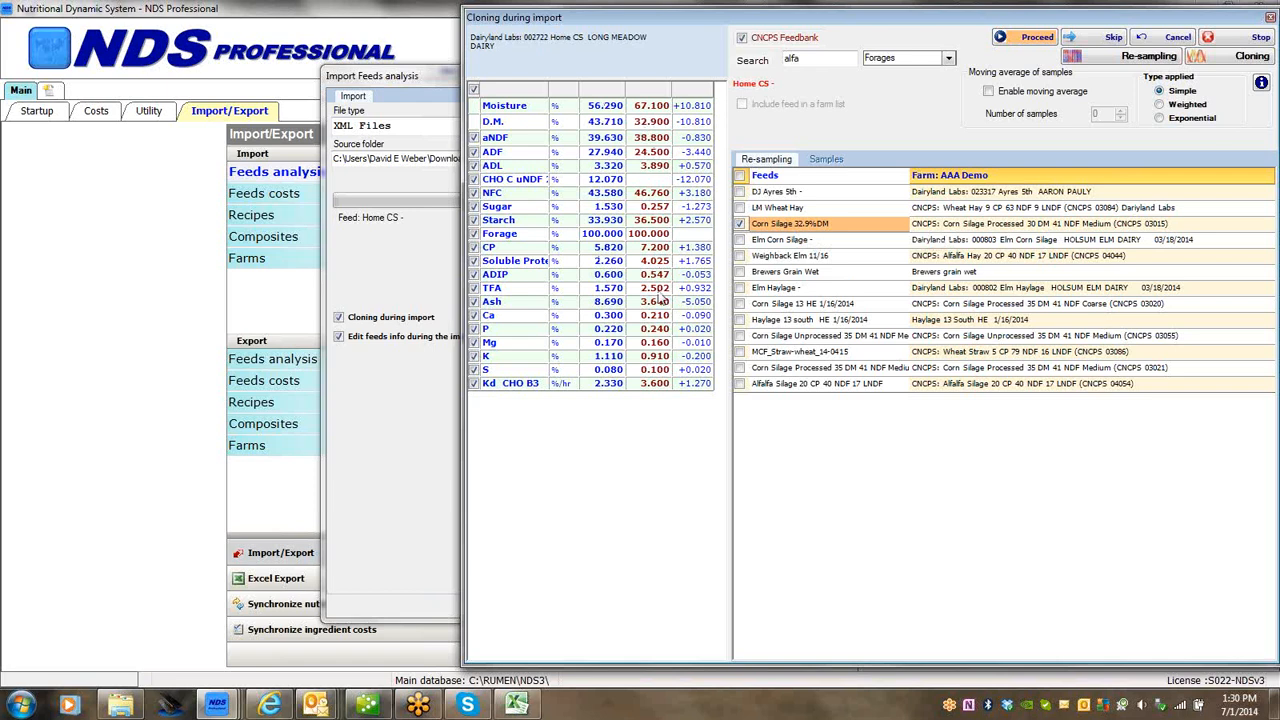
Step: Enable the moving average of samples, compare the sample weights under the other average types, and proceed with the Simple type
left_click(989, 92)
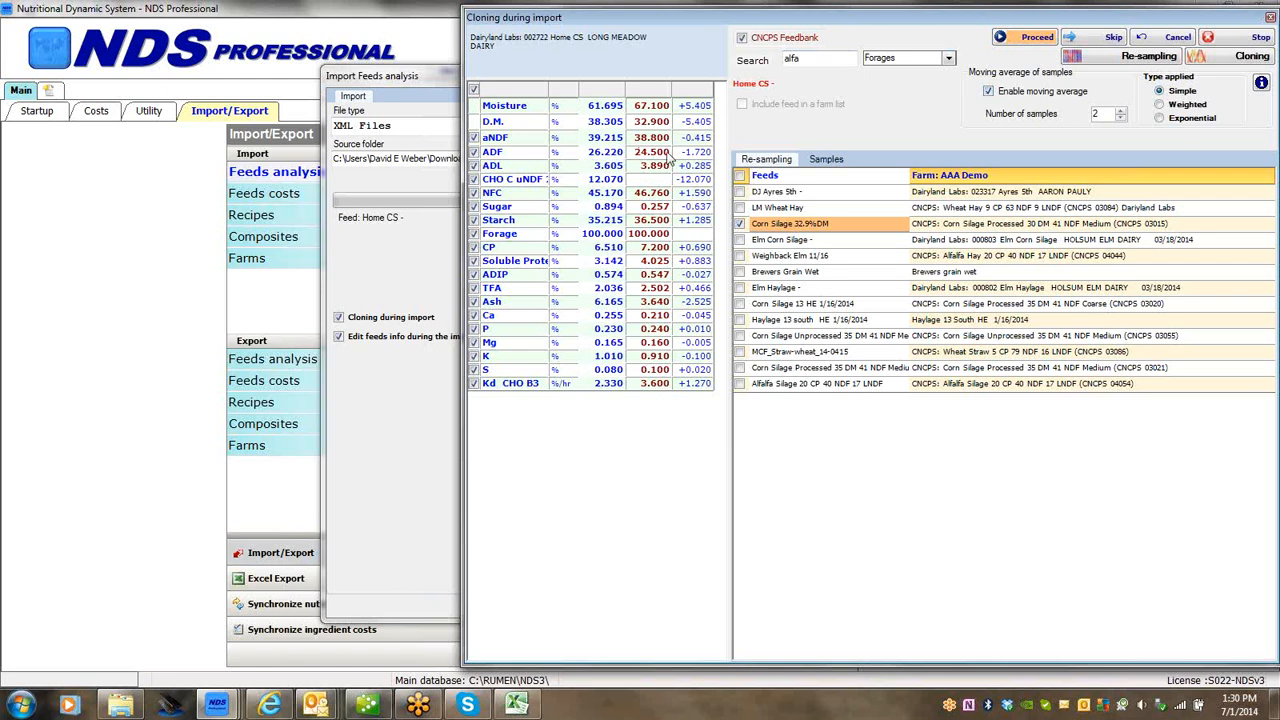
left_click(827, 161)
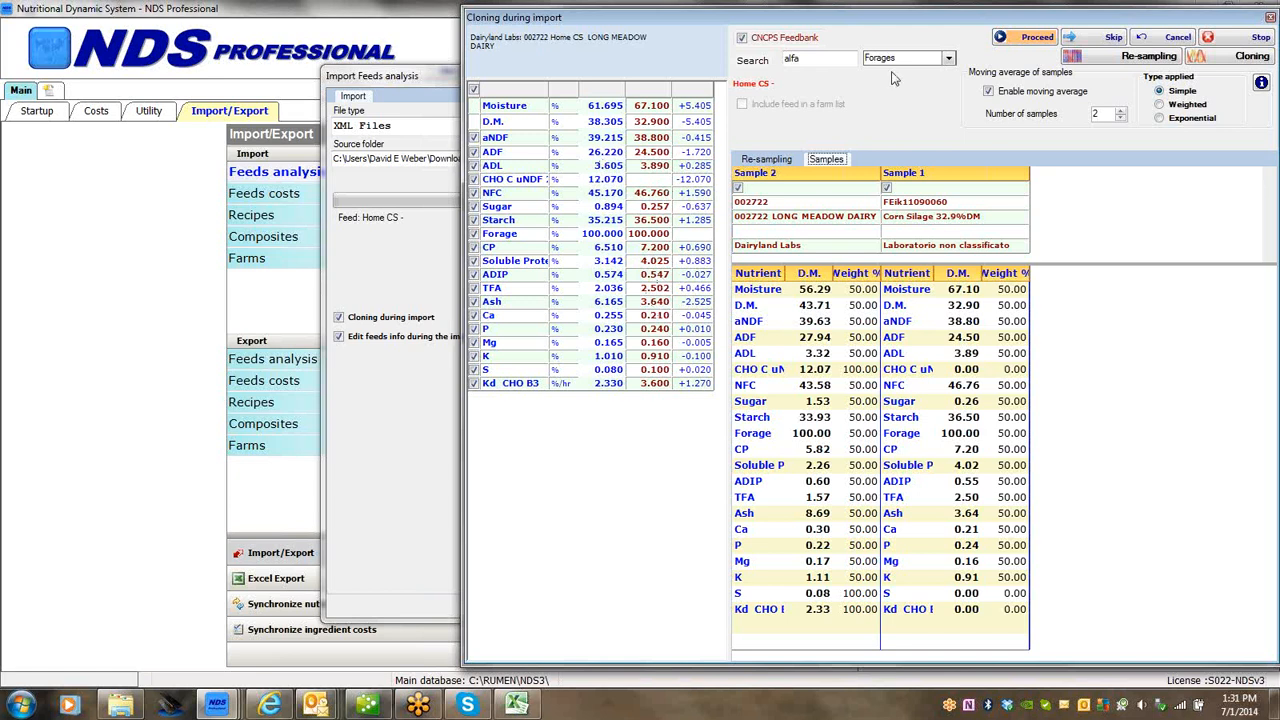
left_click(1160, 107)
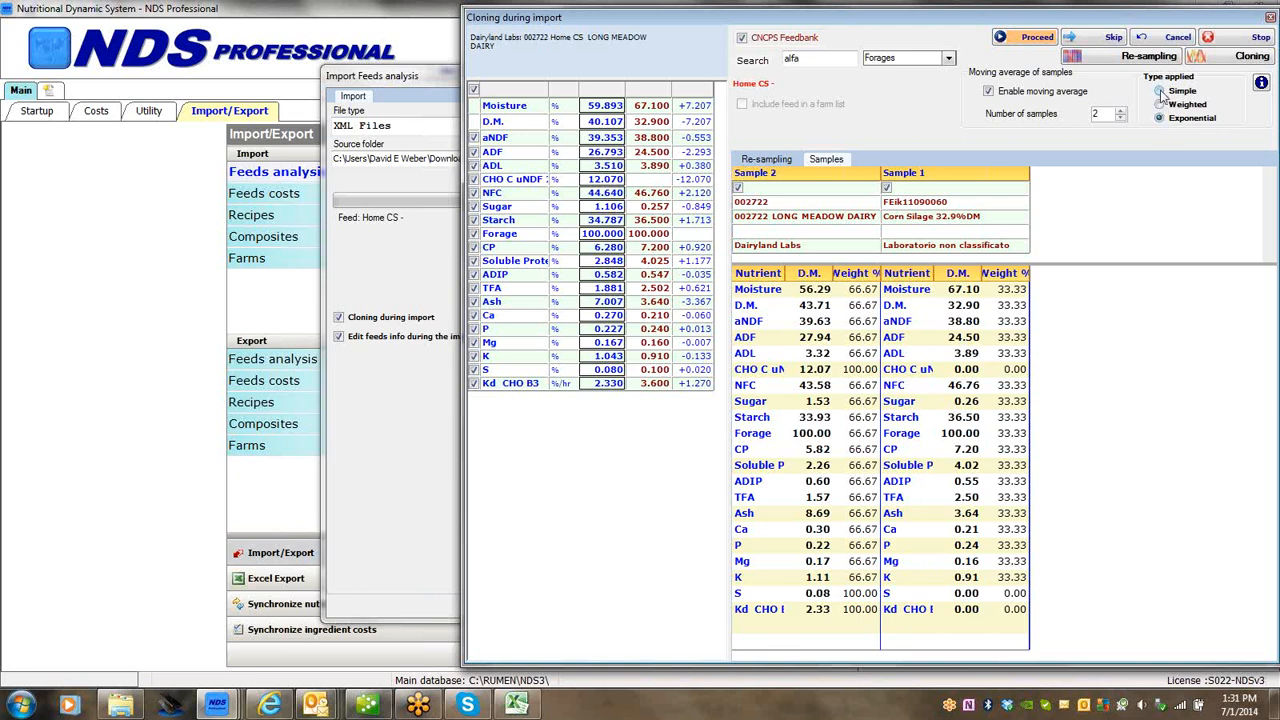
left_click(1160, 91)
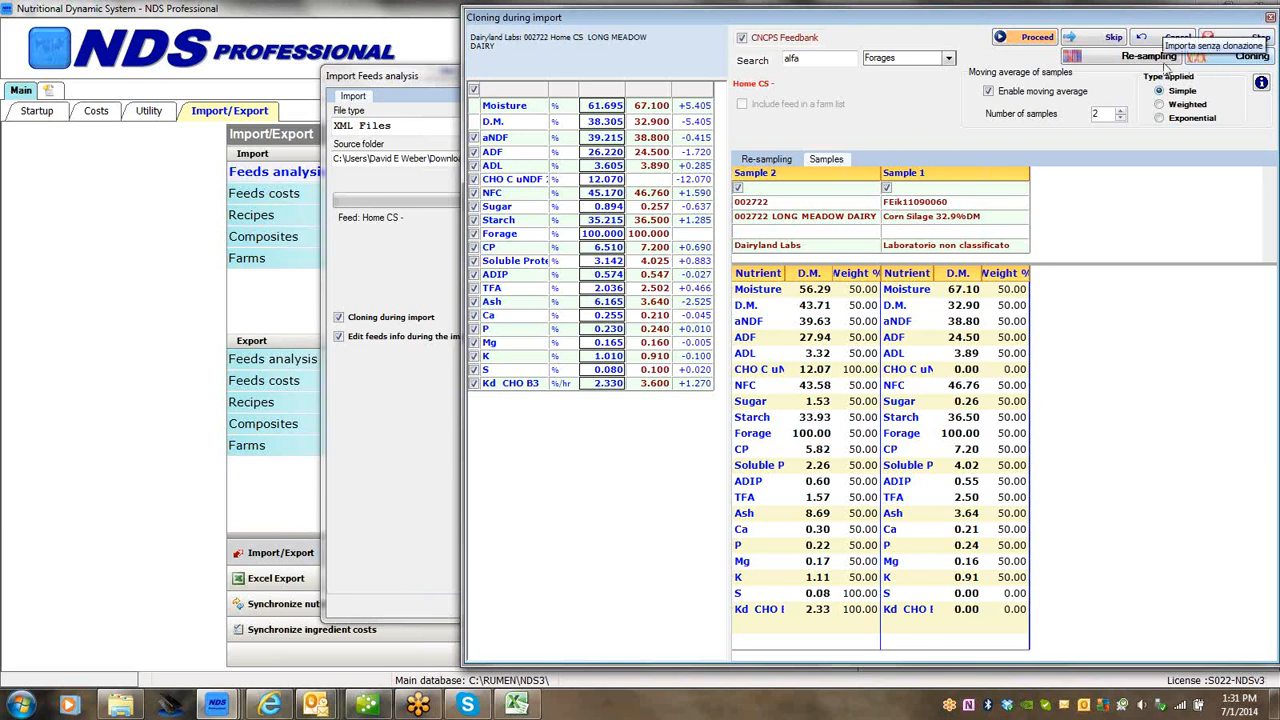
left_click(1037, 40)
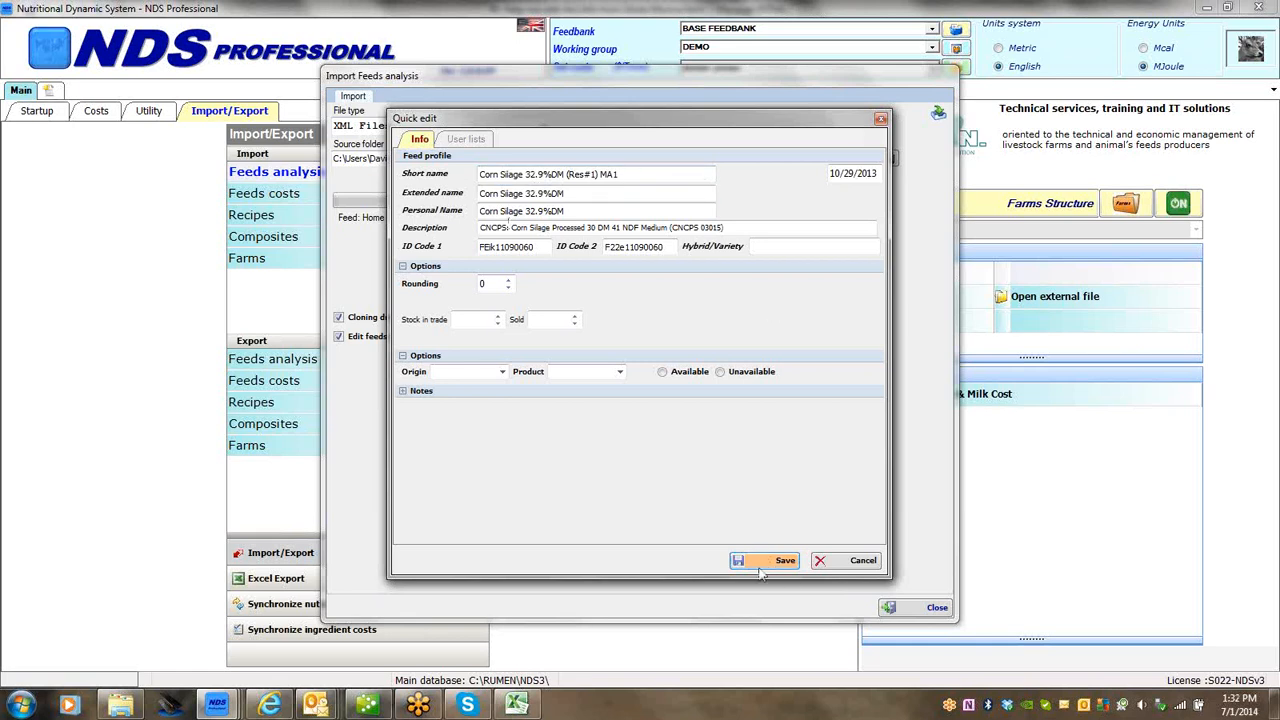
Step: Set the re-sampled feed's short name to "DEMO Corn Silage 32.9%DM (Res#1) MA1", save its profile and close the finished import
left_click(633, 176)
left_click(633, 176)
key("Home")
type("DEMO")
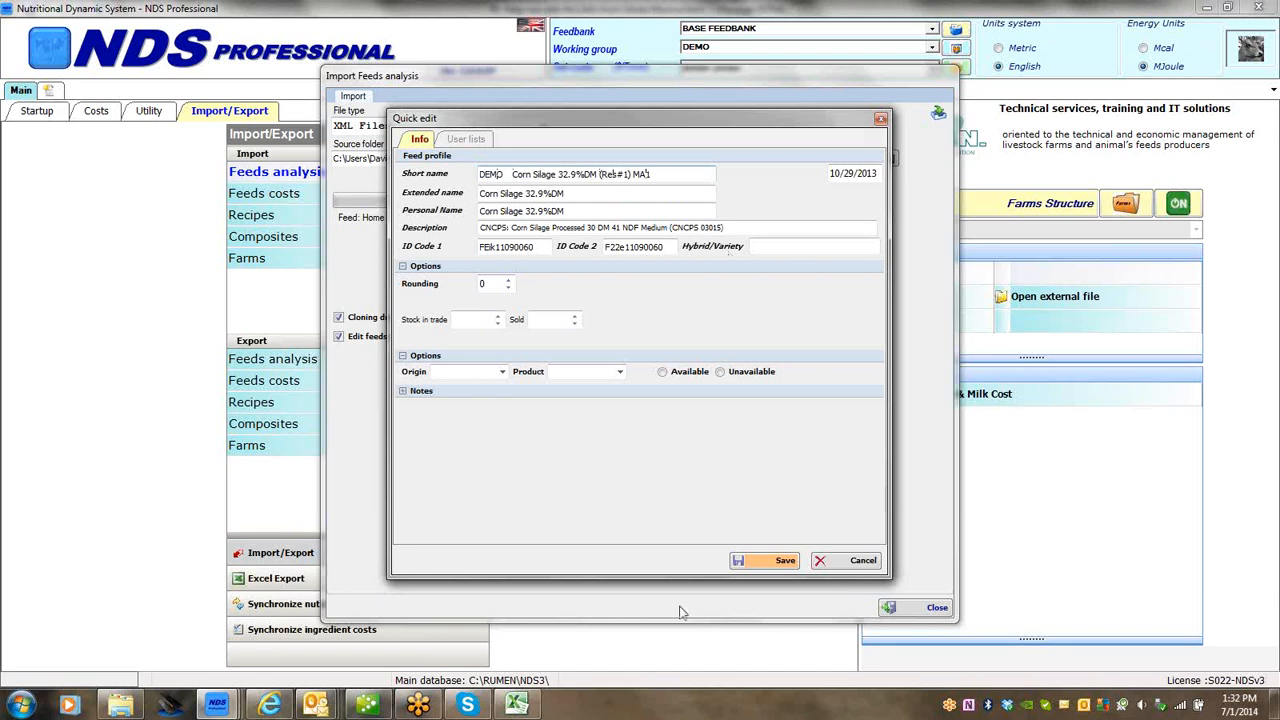
left_click(779, 562)
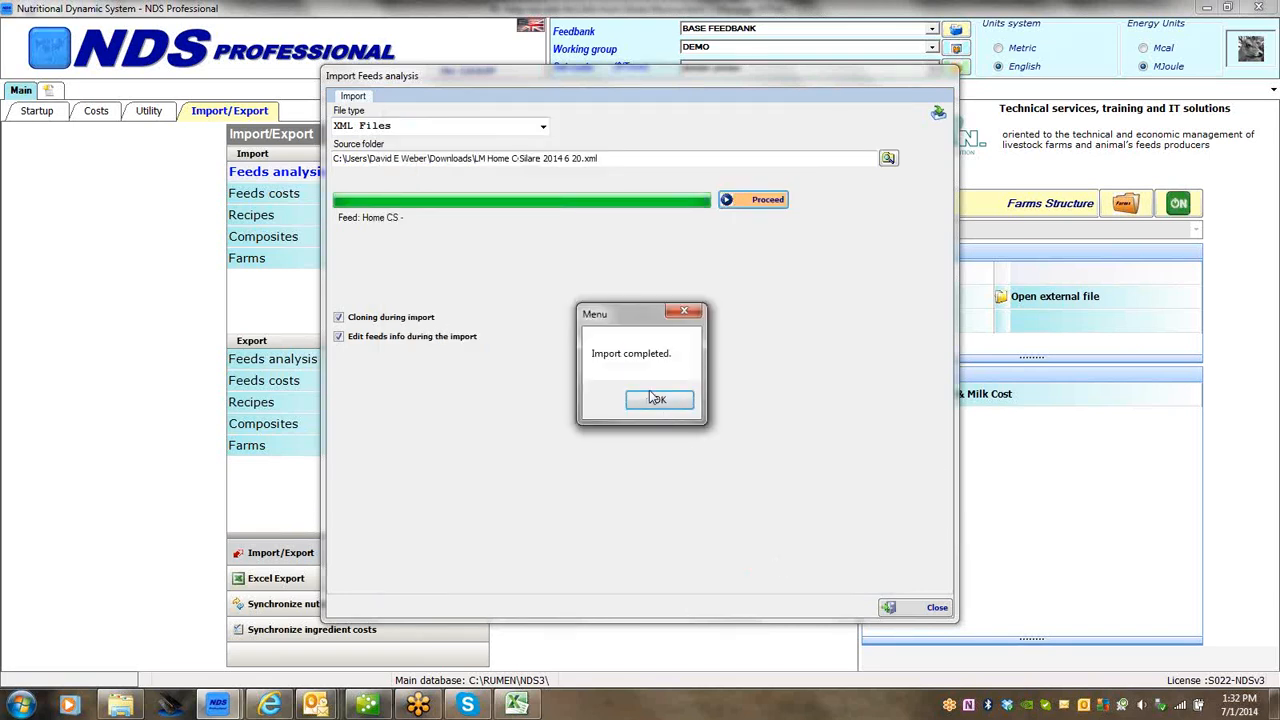
left_click(656, 400)
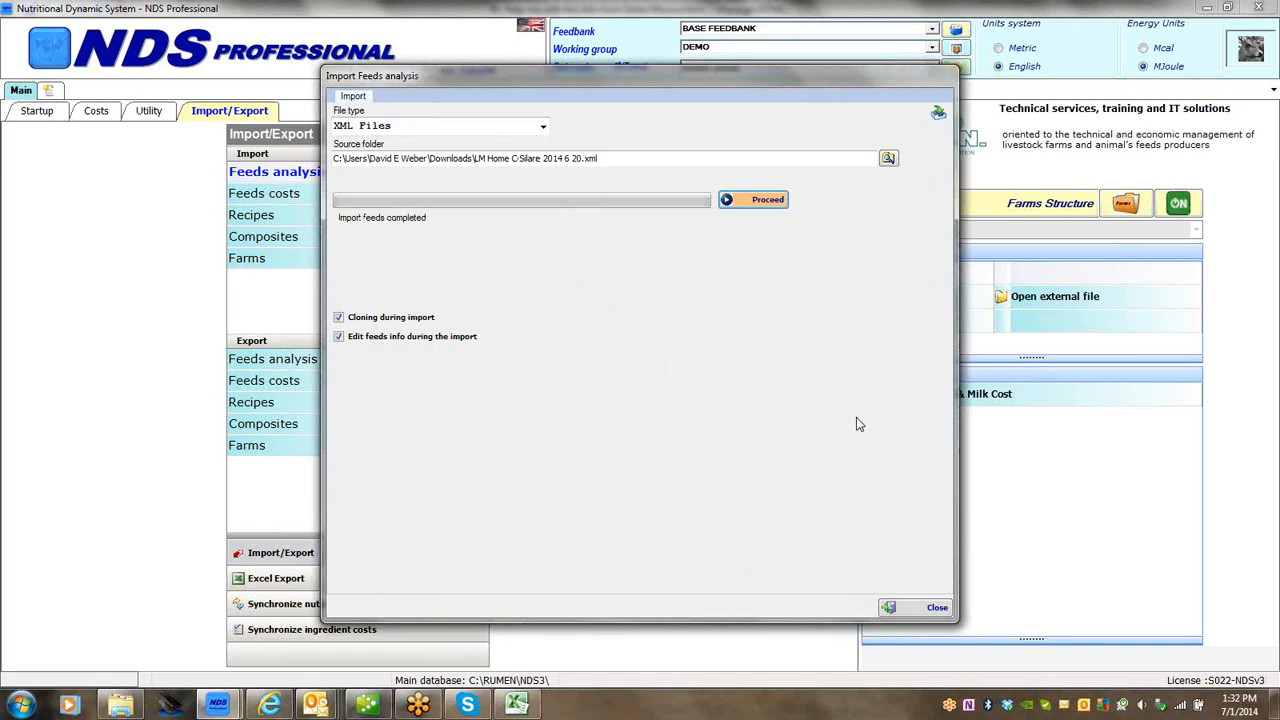
left_click(905, 608)
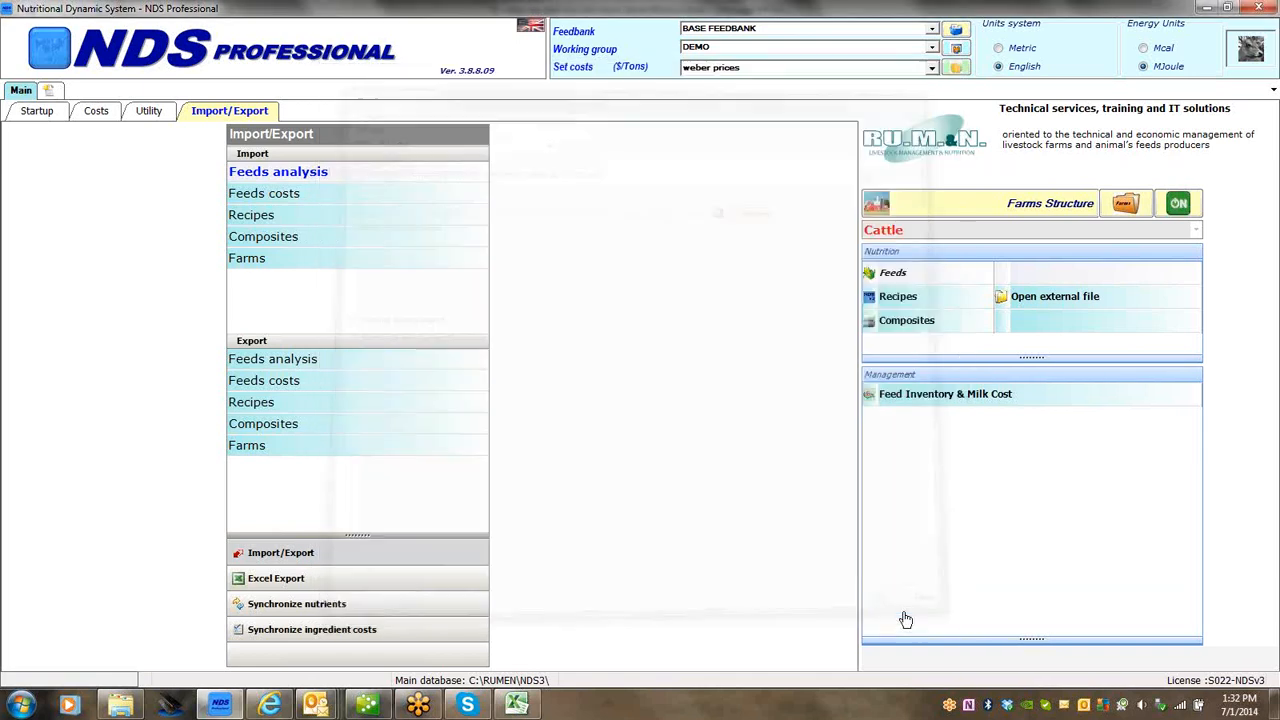
Step: Search the feed list of the base feedbank for "demo", look through the matching feeds, and close the list
left_click(899, 283)
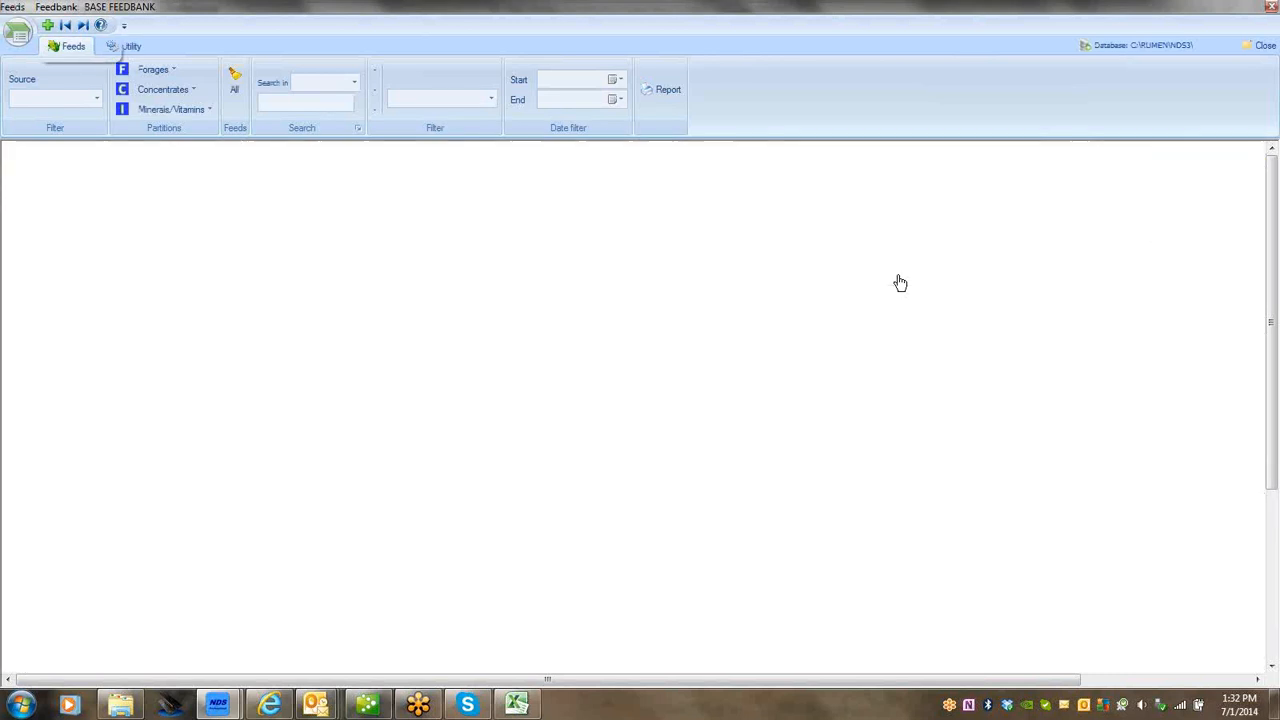
left_click(265, 103)
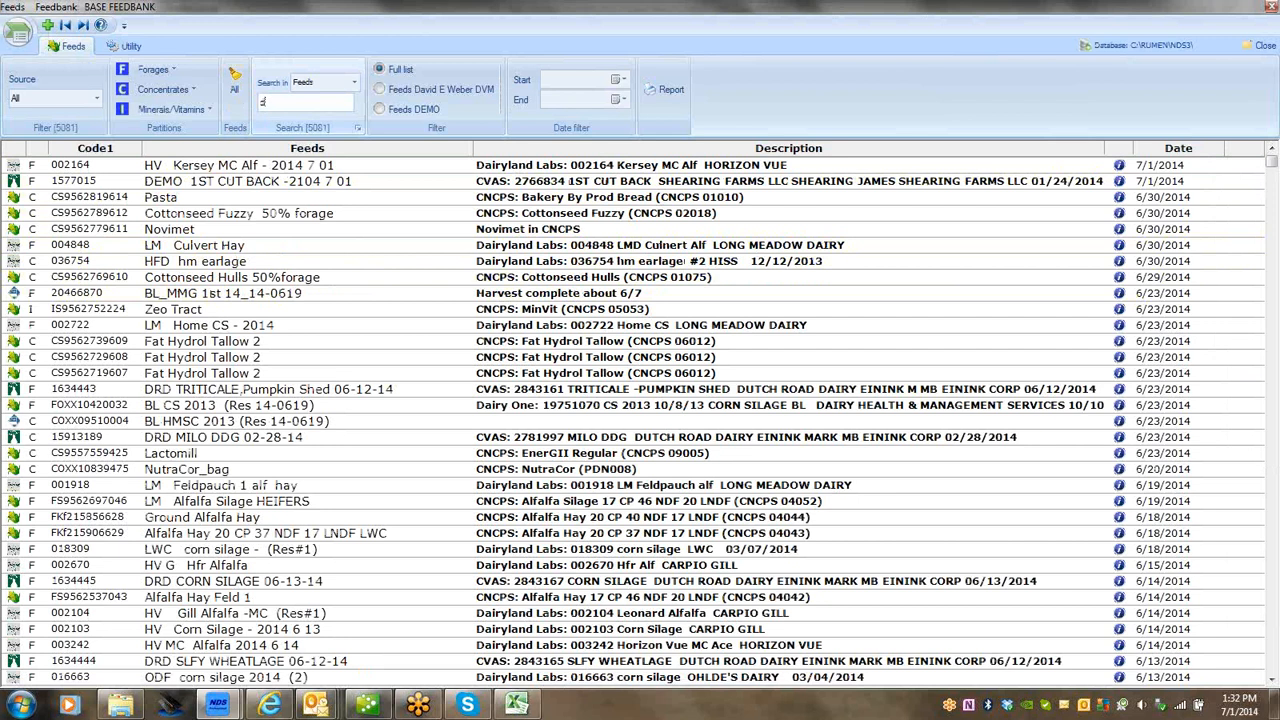
type("demo")
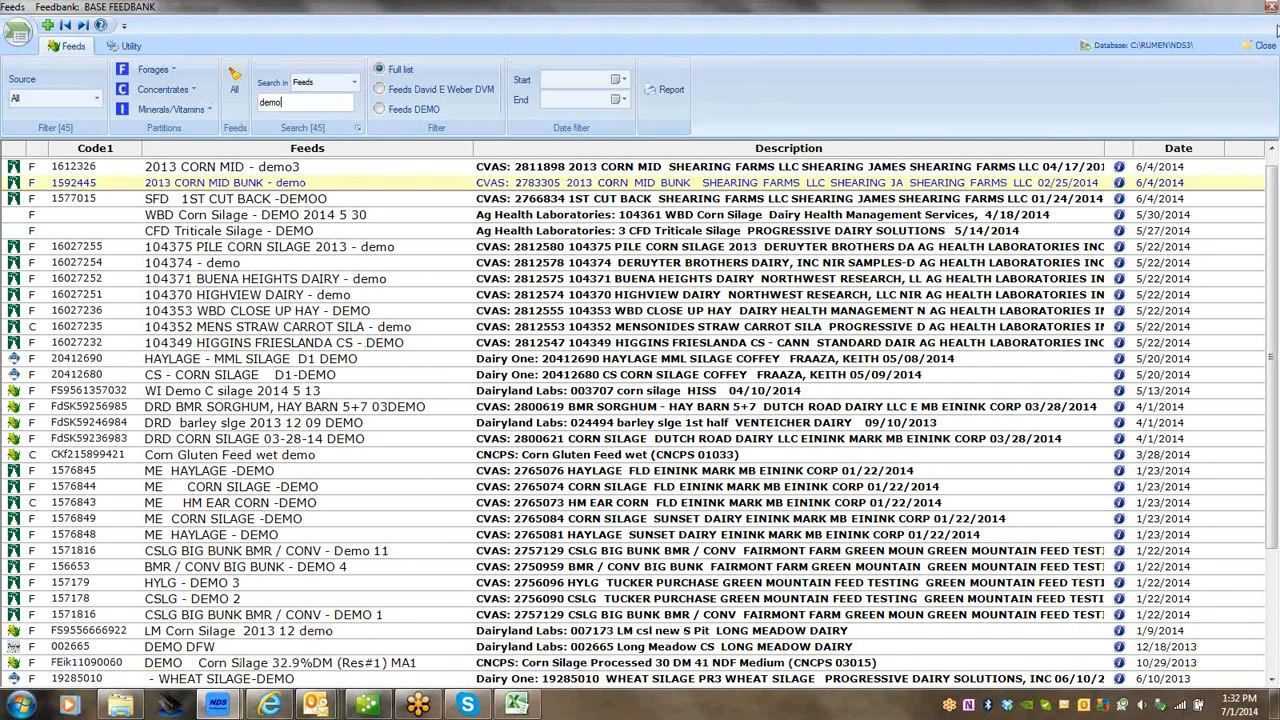
left_click(1260, 47)
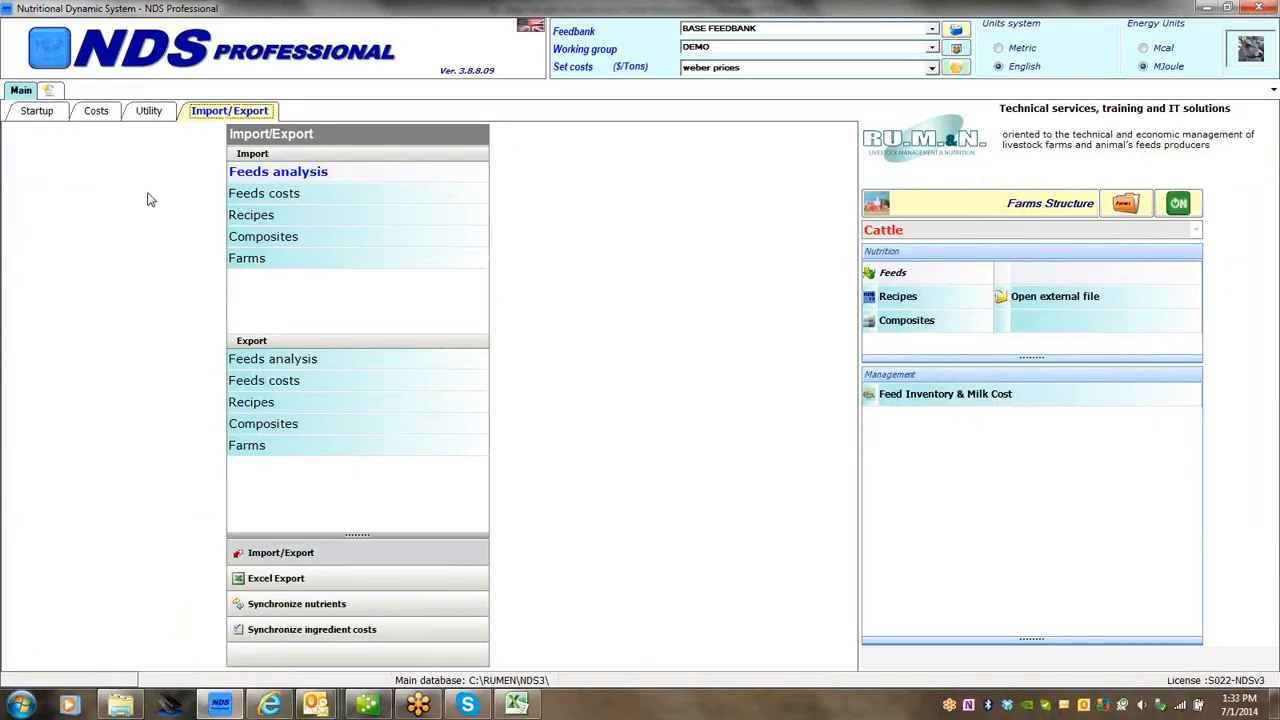
Step: Set up a new feeds analysis import of type XML Files, using LWC Corn silage003434_report from the Downloads folder
left_click(44, 114)
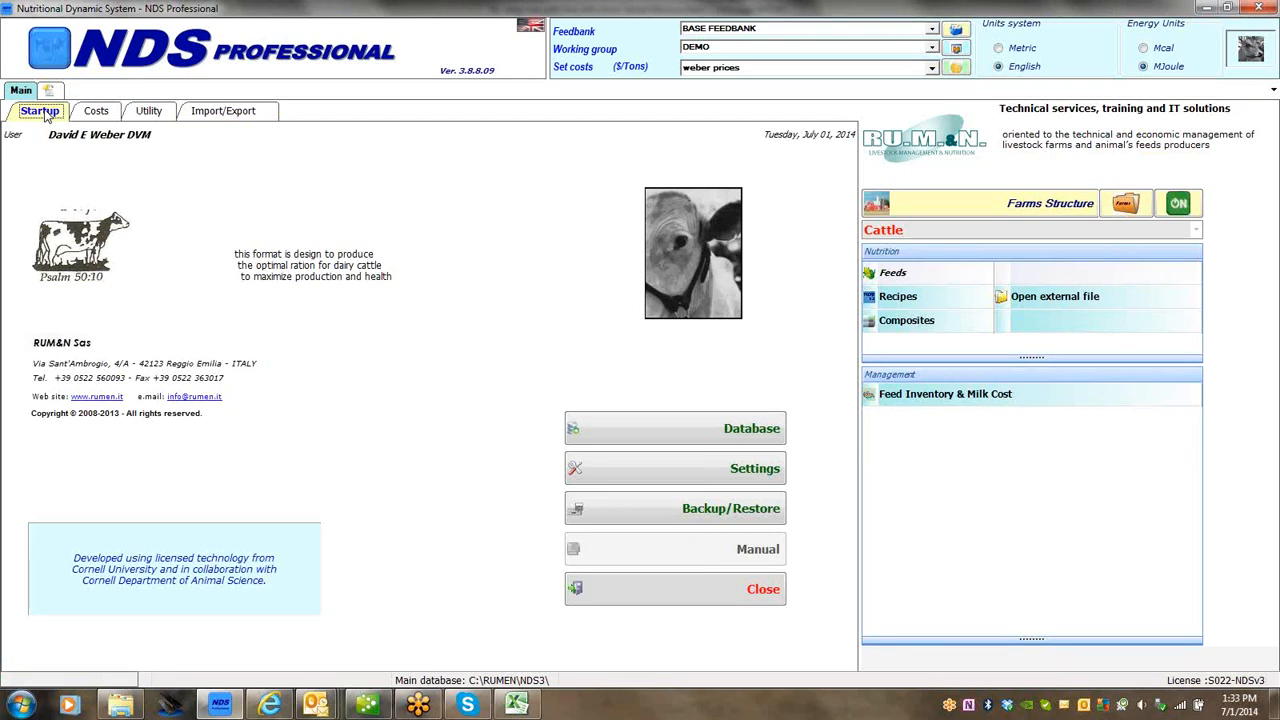
left_click(232, 114)
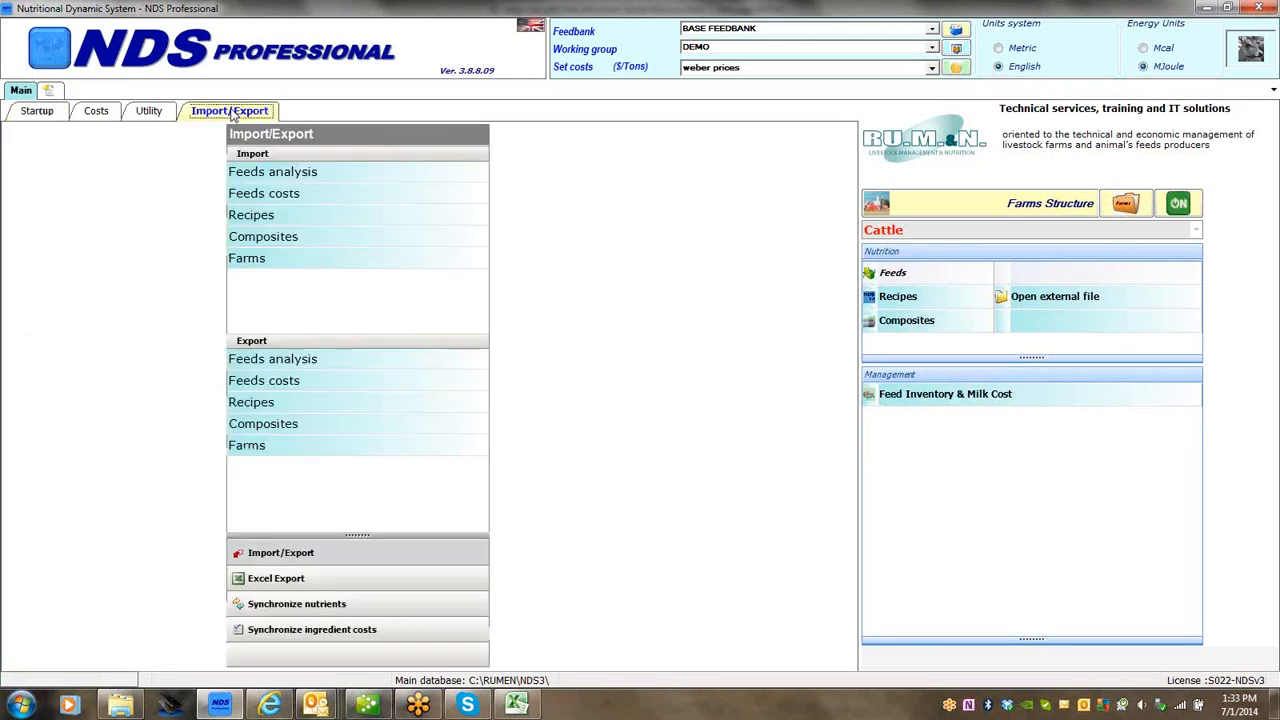
left_click(298, 179)
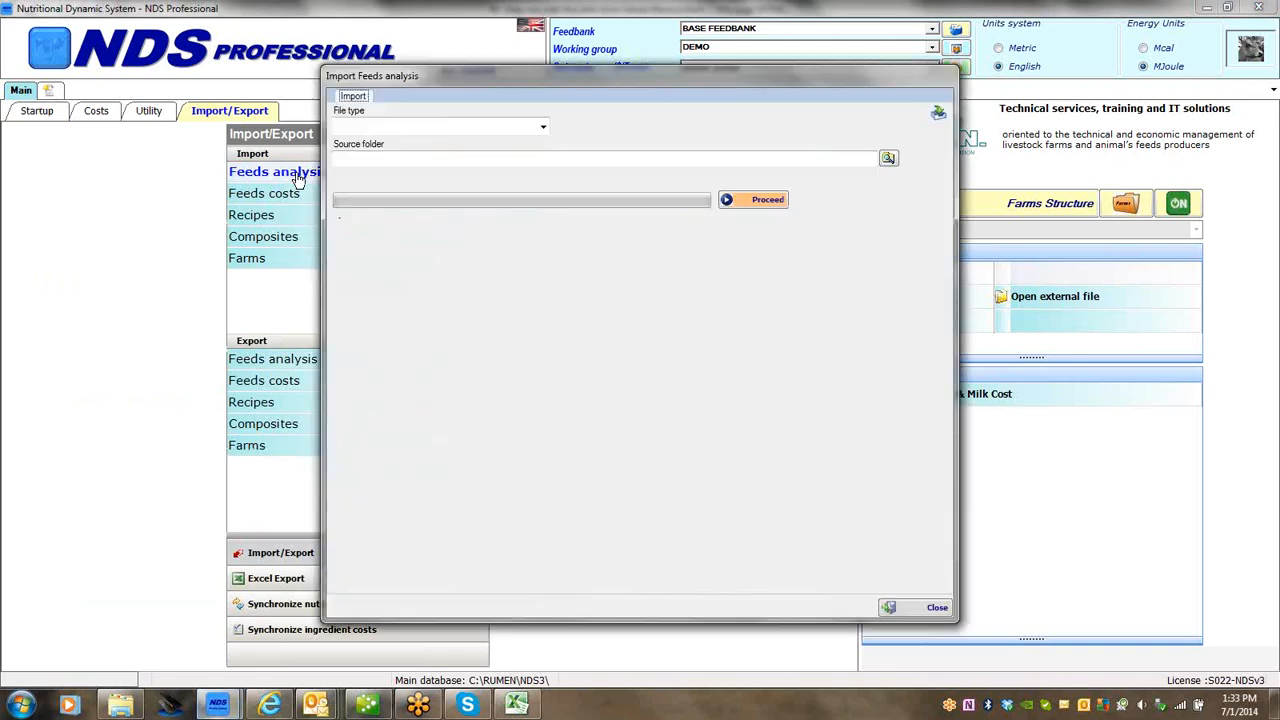
left_click(543, 128)
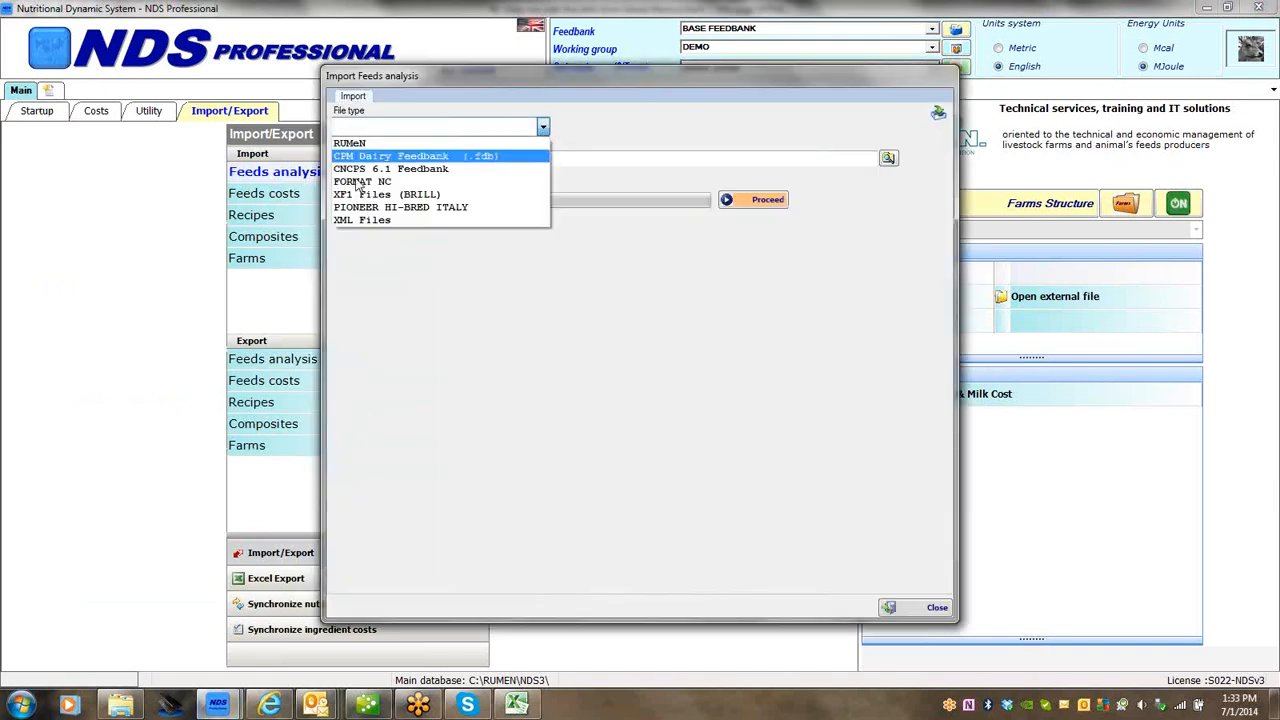
left_click(376, 220)
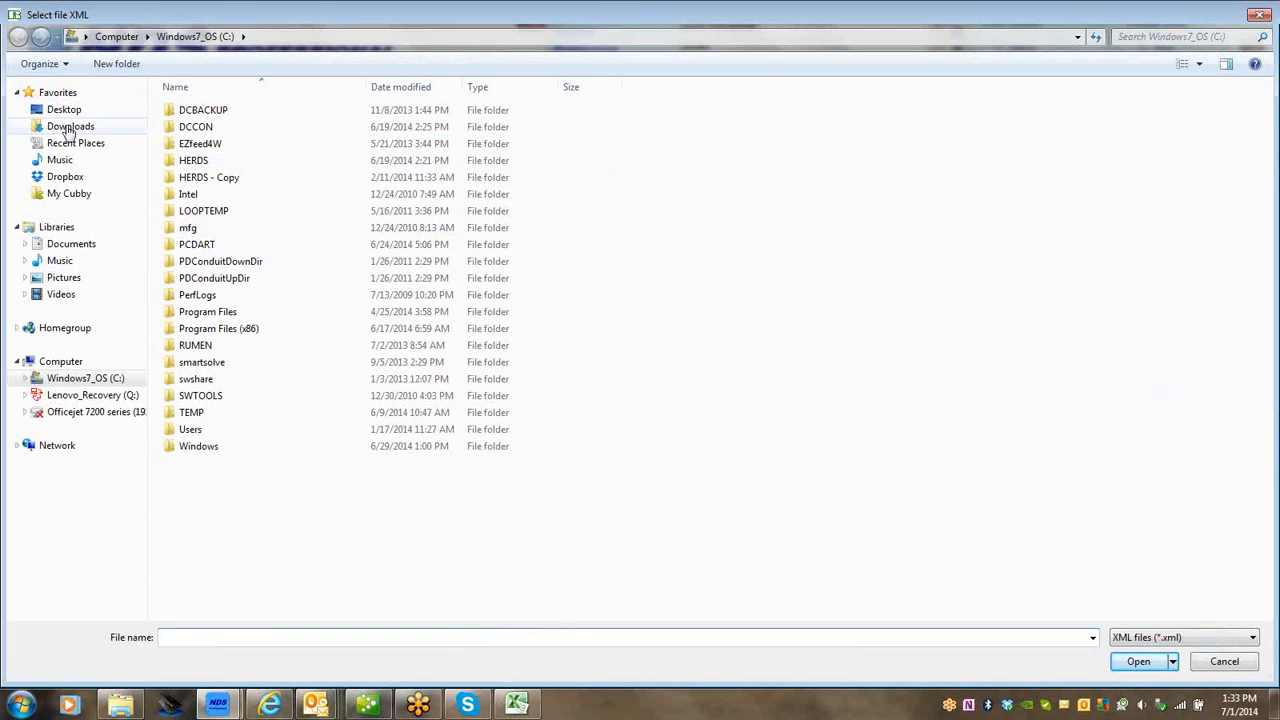
left_click(65, 130)
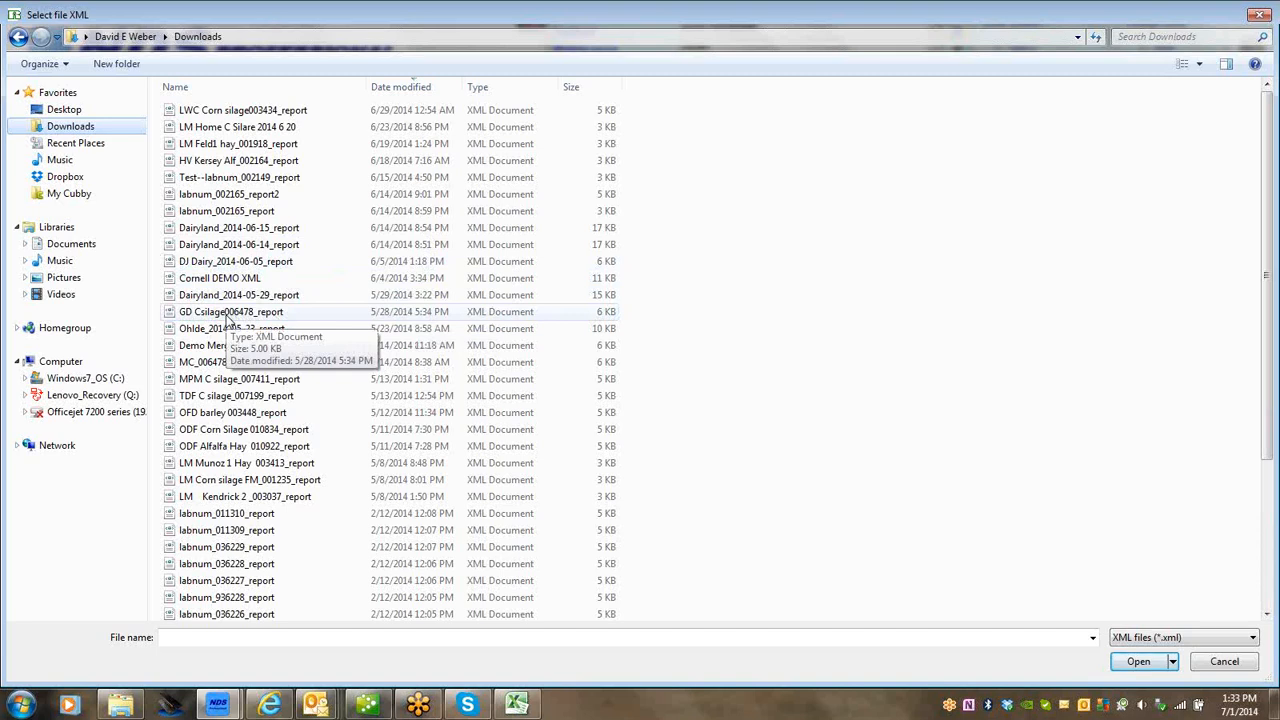
double_click(240, 110)
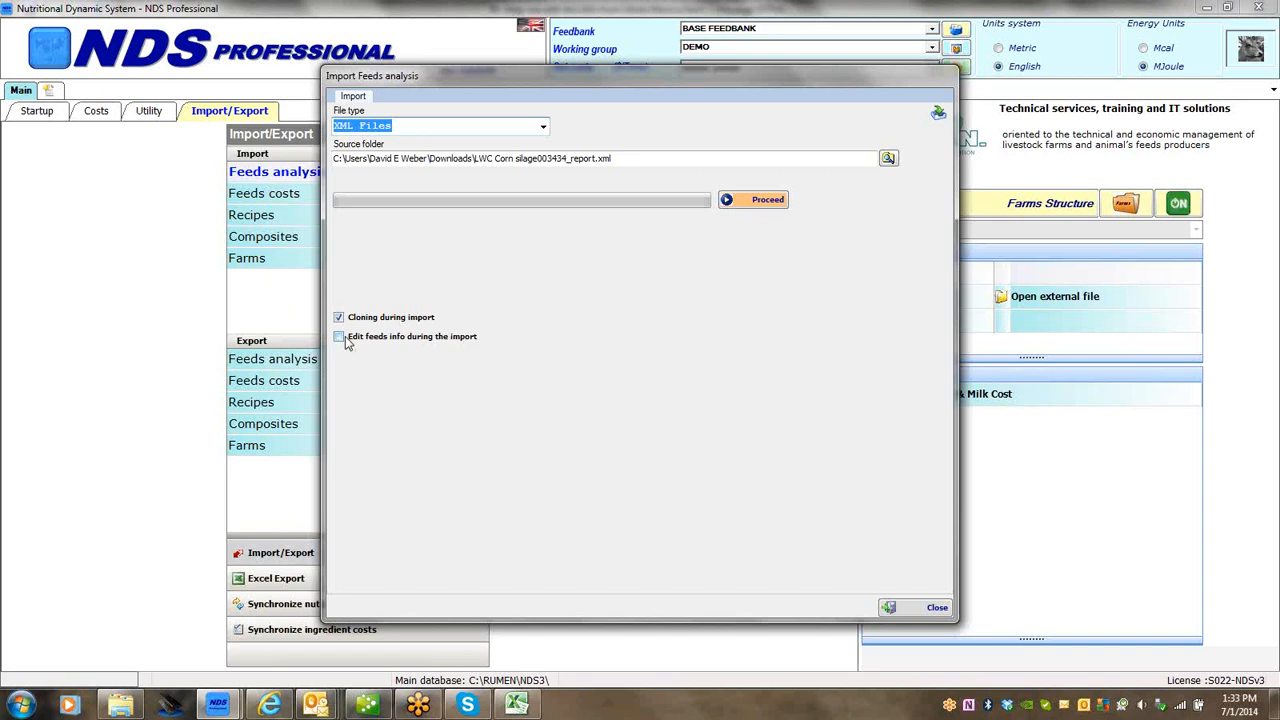
Step: Enable editing of feed info during the import and start importing the Dairyland Labs analysis
left_click(340, 337)
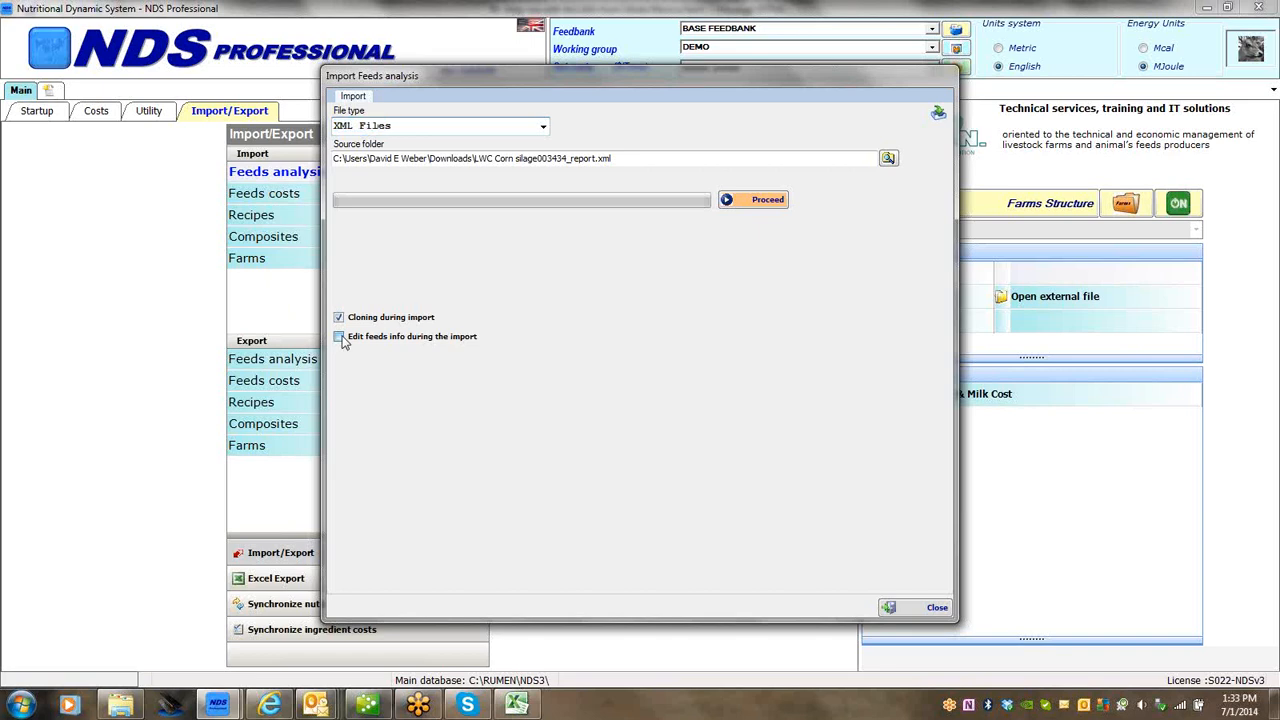
left_click(768, 202)
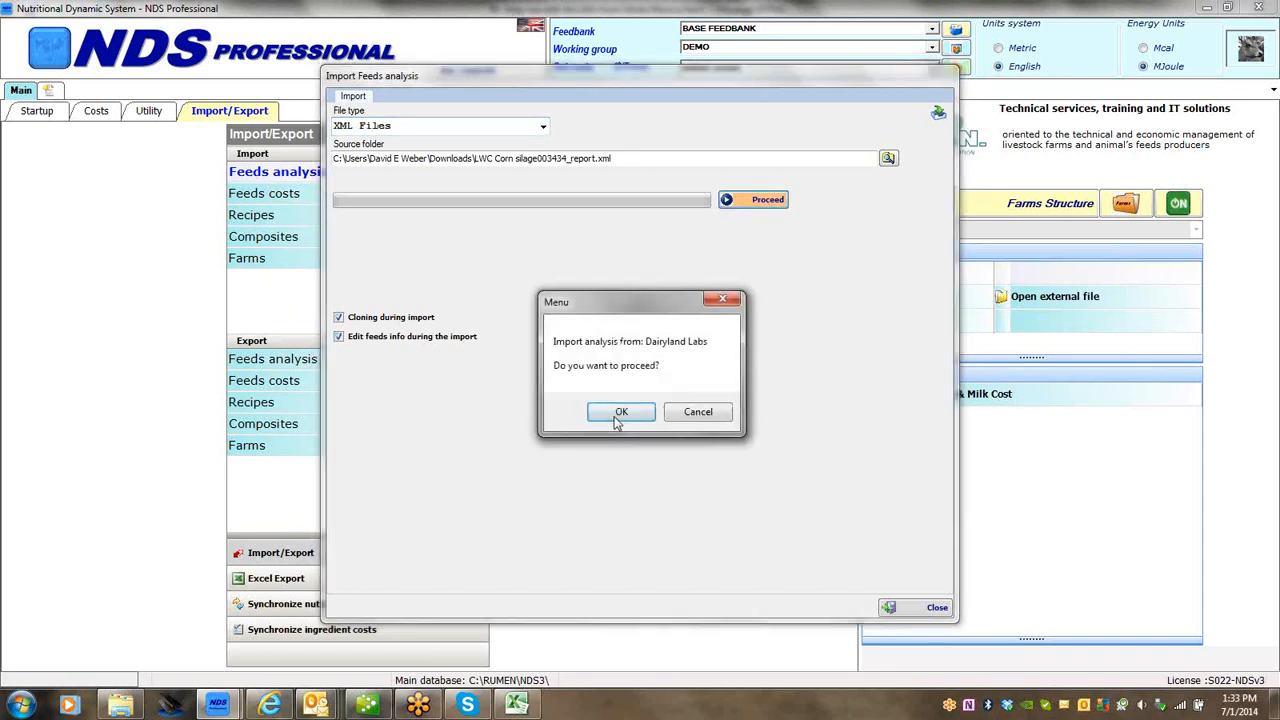
left_click(619, 414)
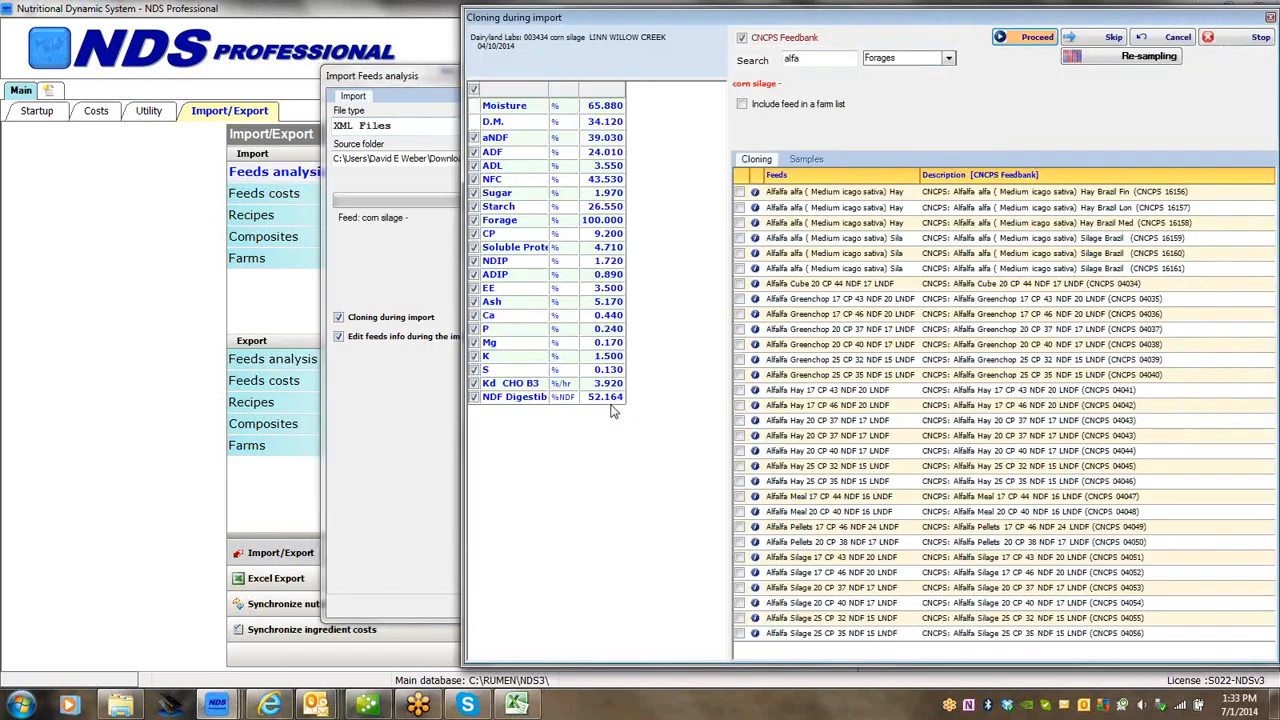
Step: Re-sample from the AAA Demo farm in the DEMO group, choosing DEMO Corn Silage 32.9%DM (Res#1) MA1 as the feed to update
left_click(1120, 60)
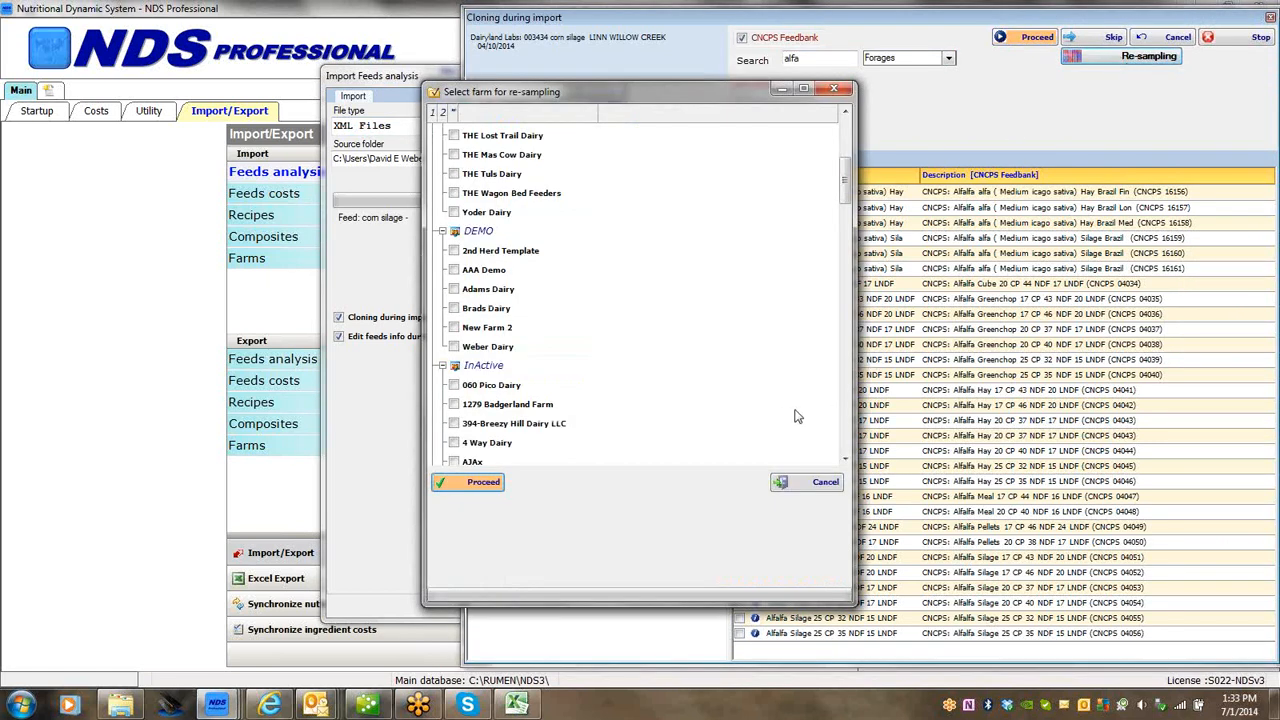
left_click(454, 271)
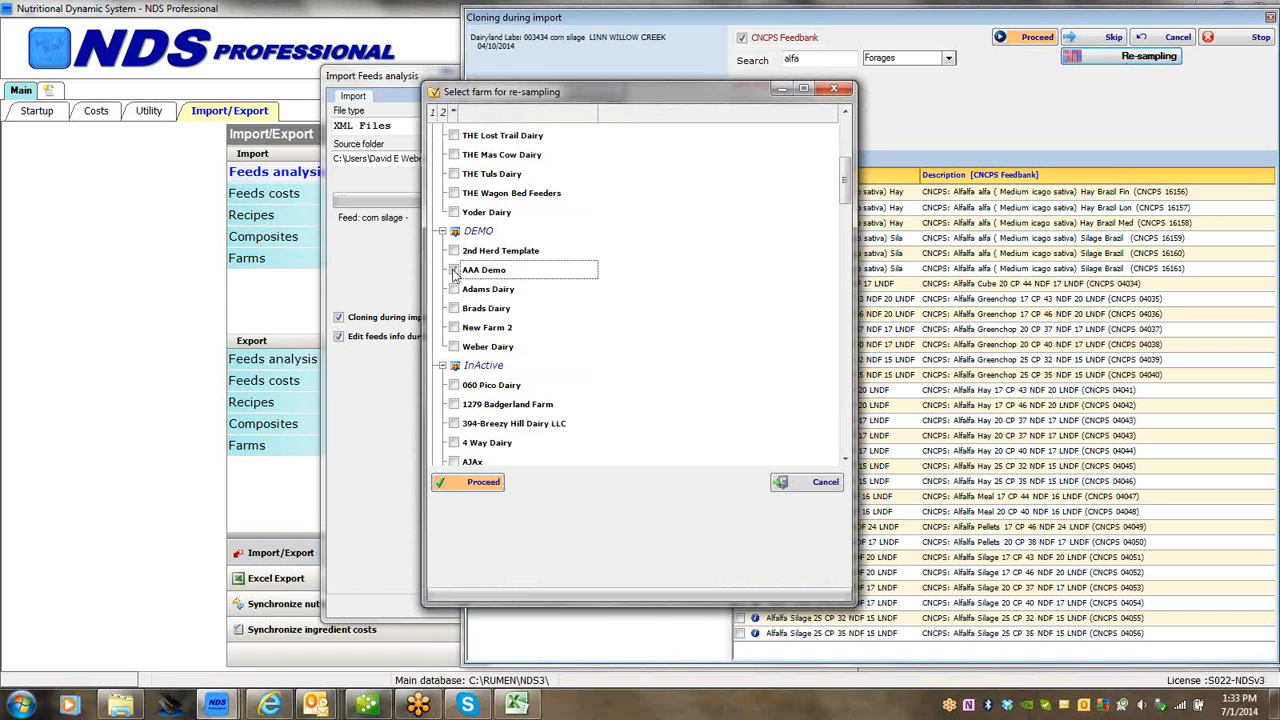
left_click(466, 483)
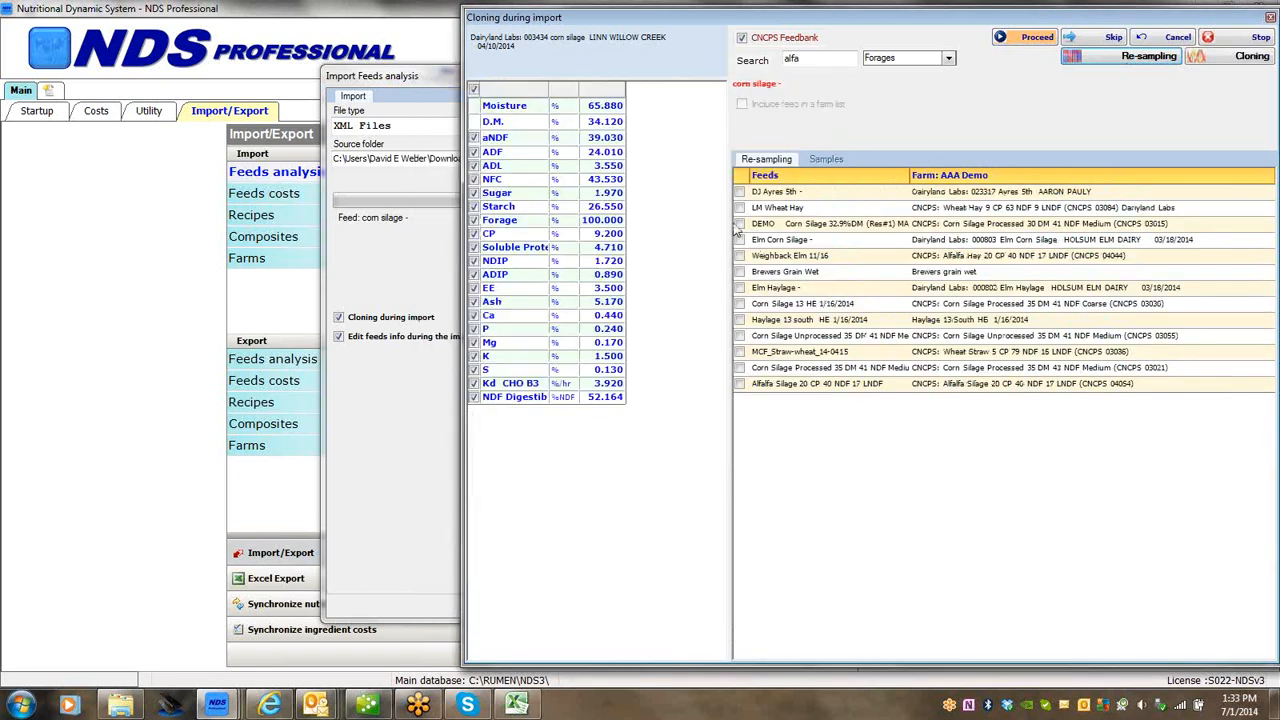
left_click(740, 224)
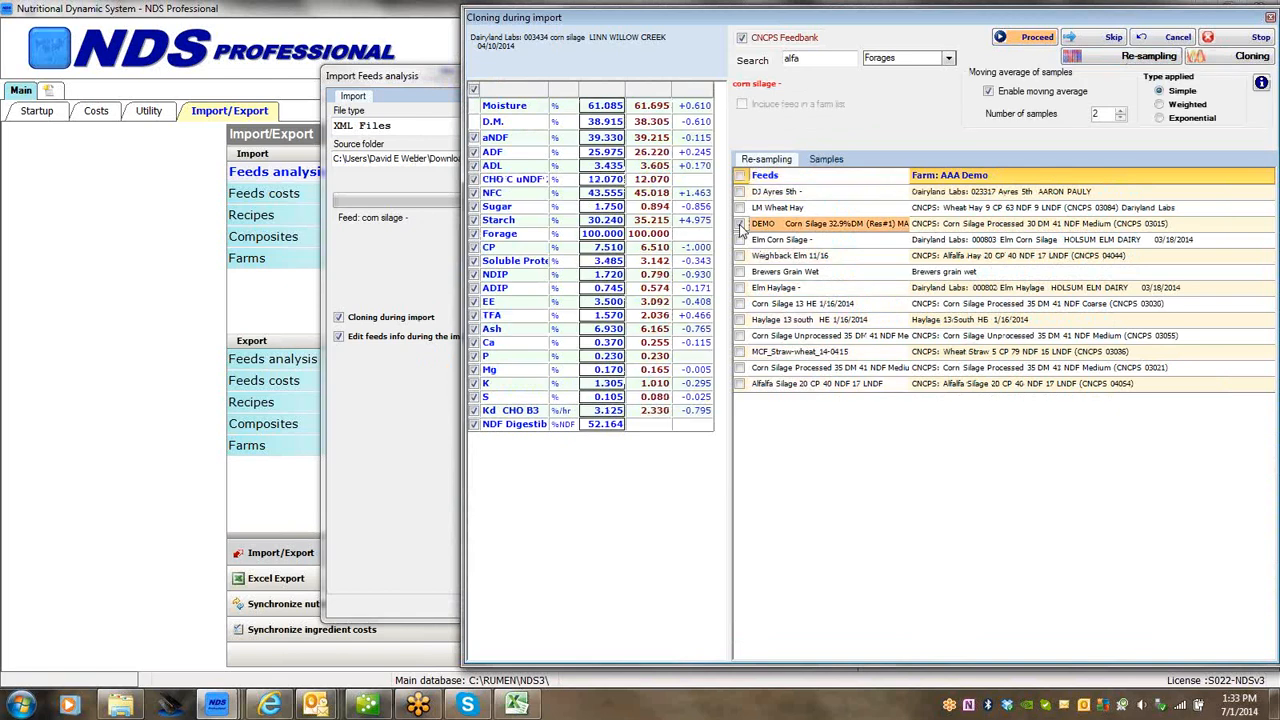
left_click(740, 224)
Step: Raise the moving average to 3 samples, compare the sample weights under Weighted and Exponential, and return to the Simple type
left_click(827, 160)
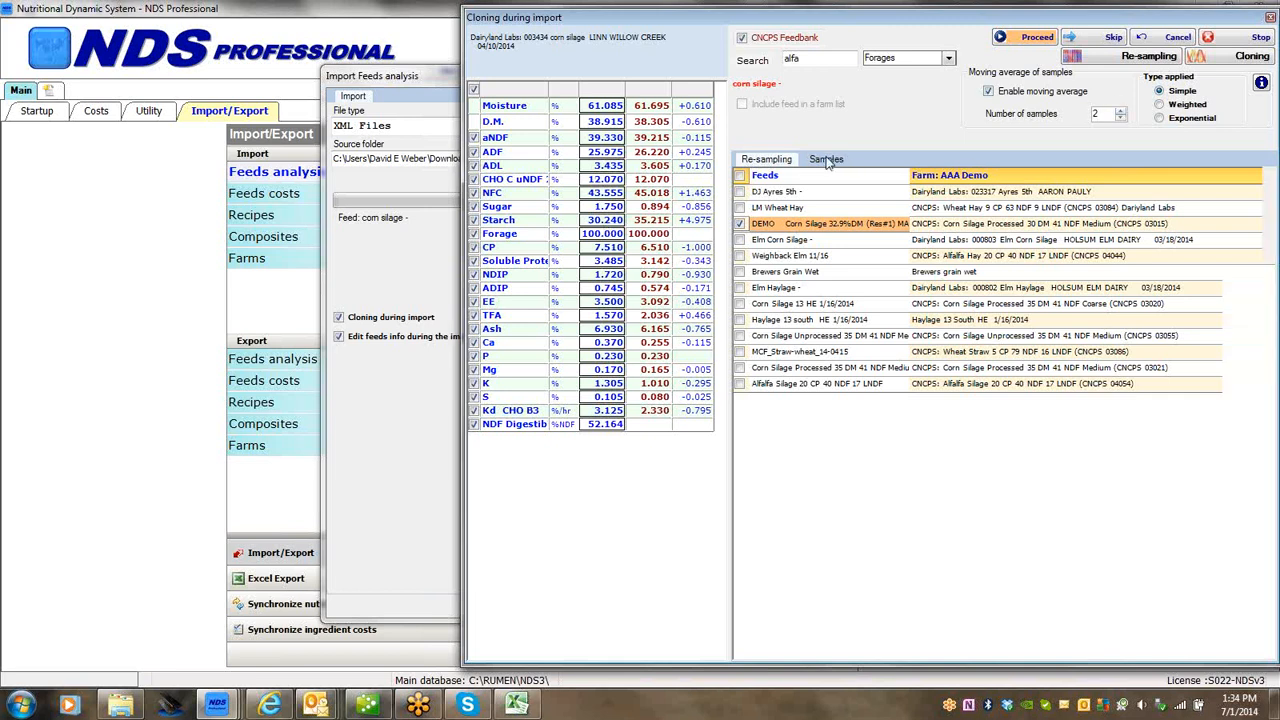
left_click(1121, 112)
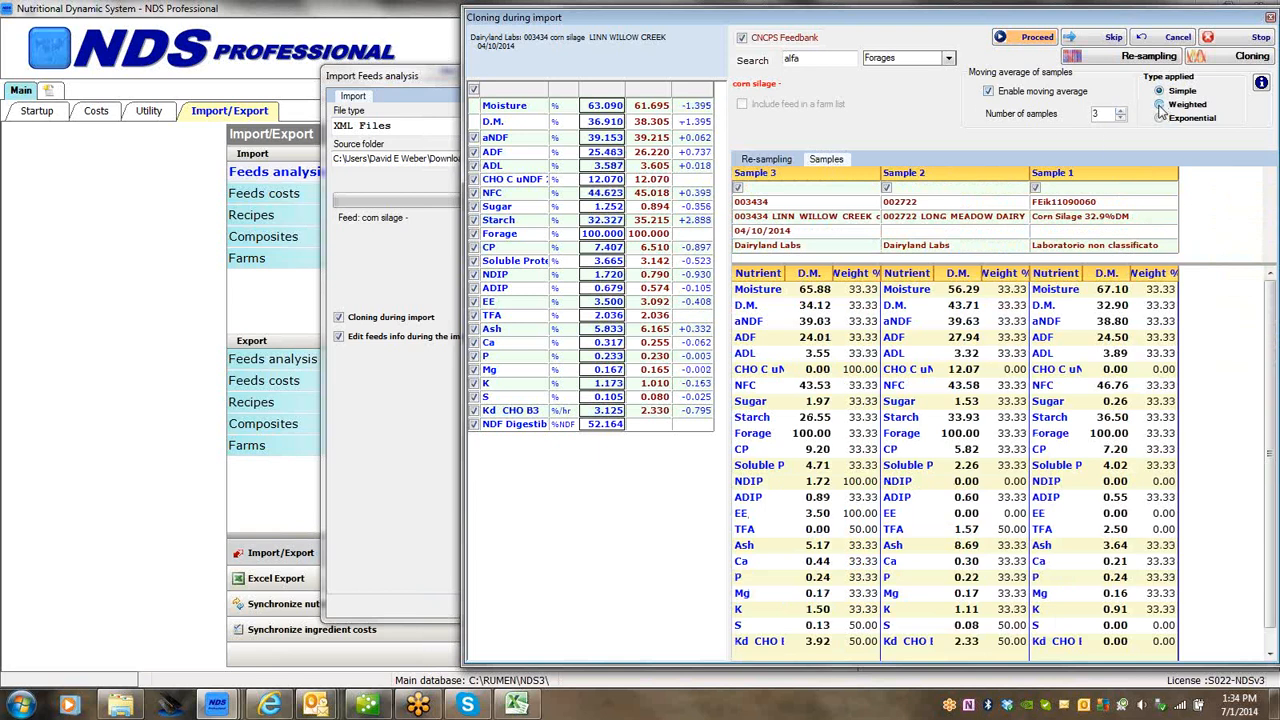
left_click(1159, 105)
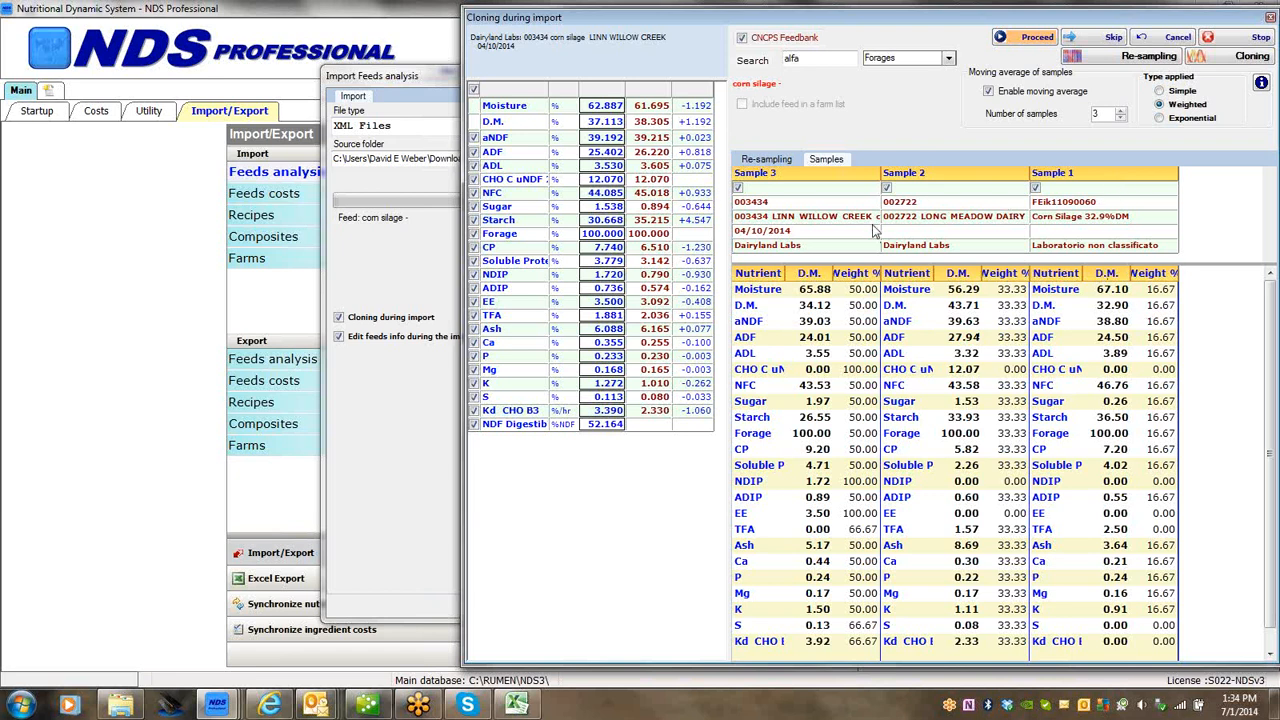
left_click(1159, 118)
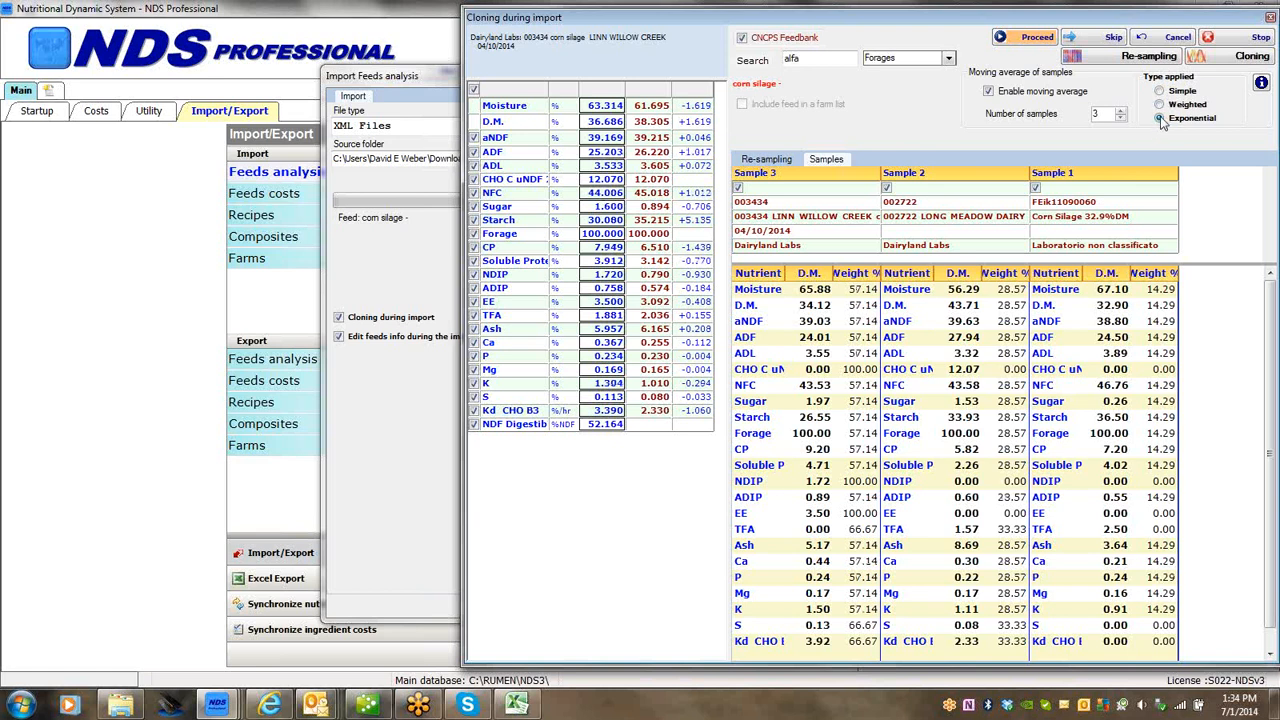
left_click(1159, 104)
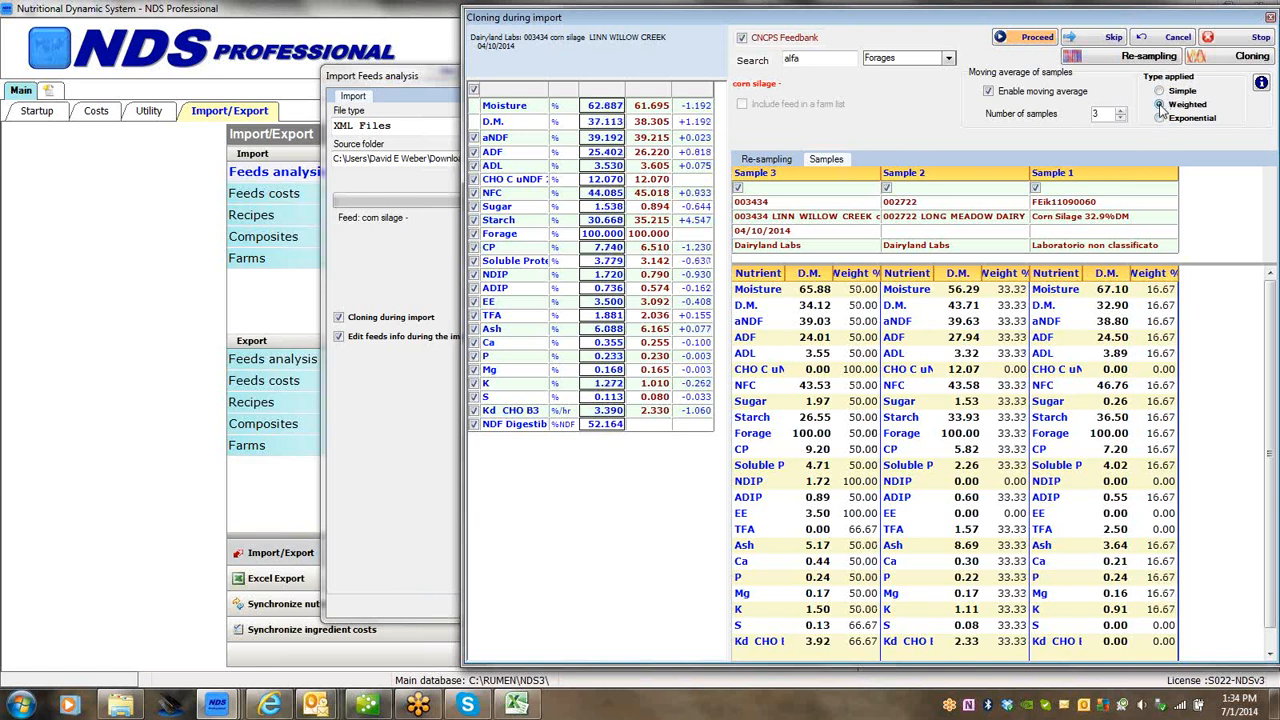
left_click(1159, 118)
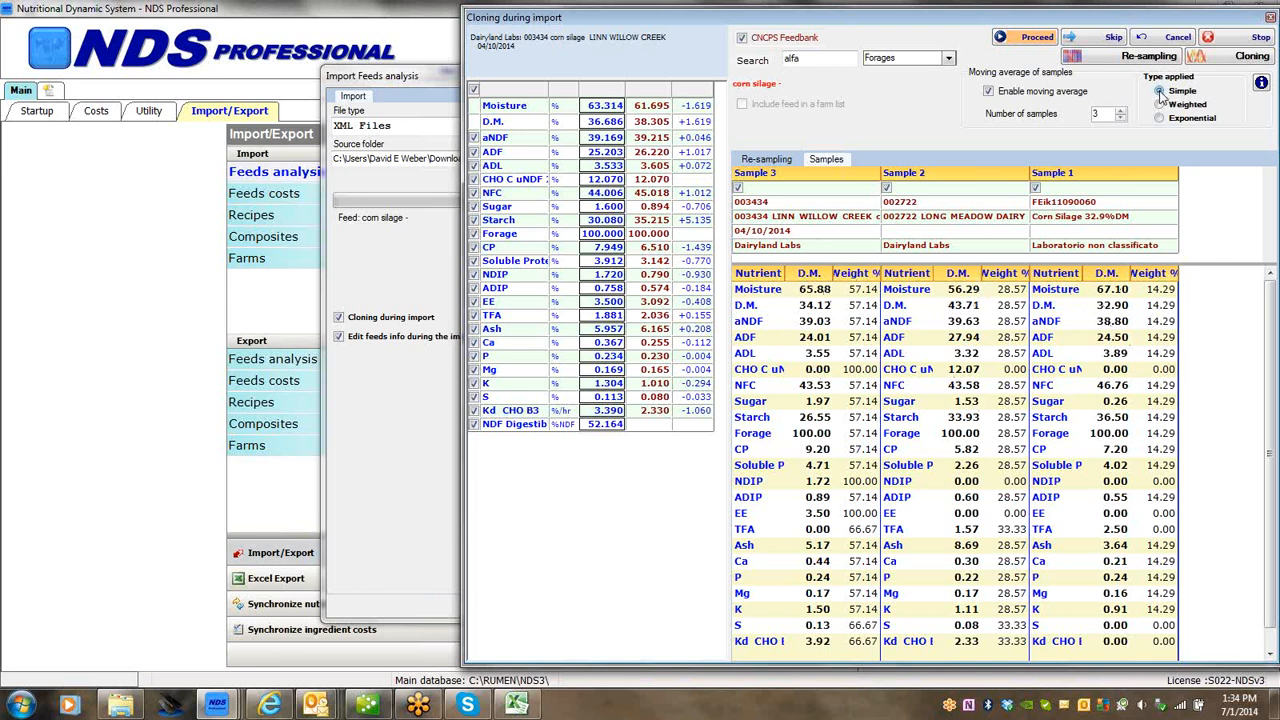
left_click(1159, 91)
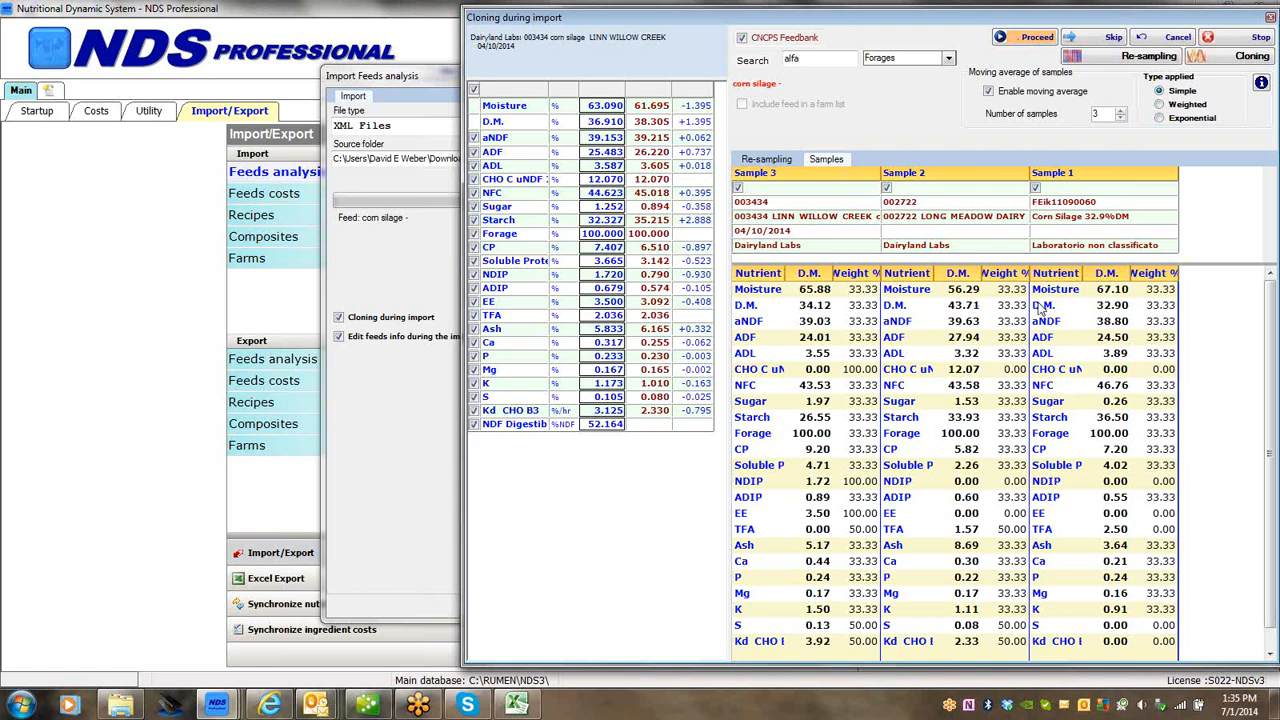
Step: Proceed with the re-sampling, save the feed profile with its proposed names, and close the finished import
left_click(1033, 38)
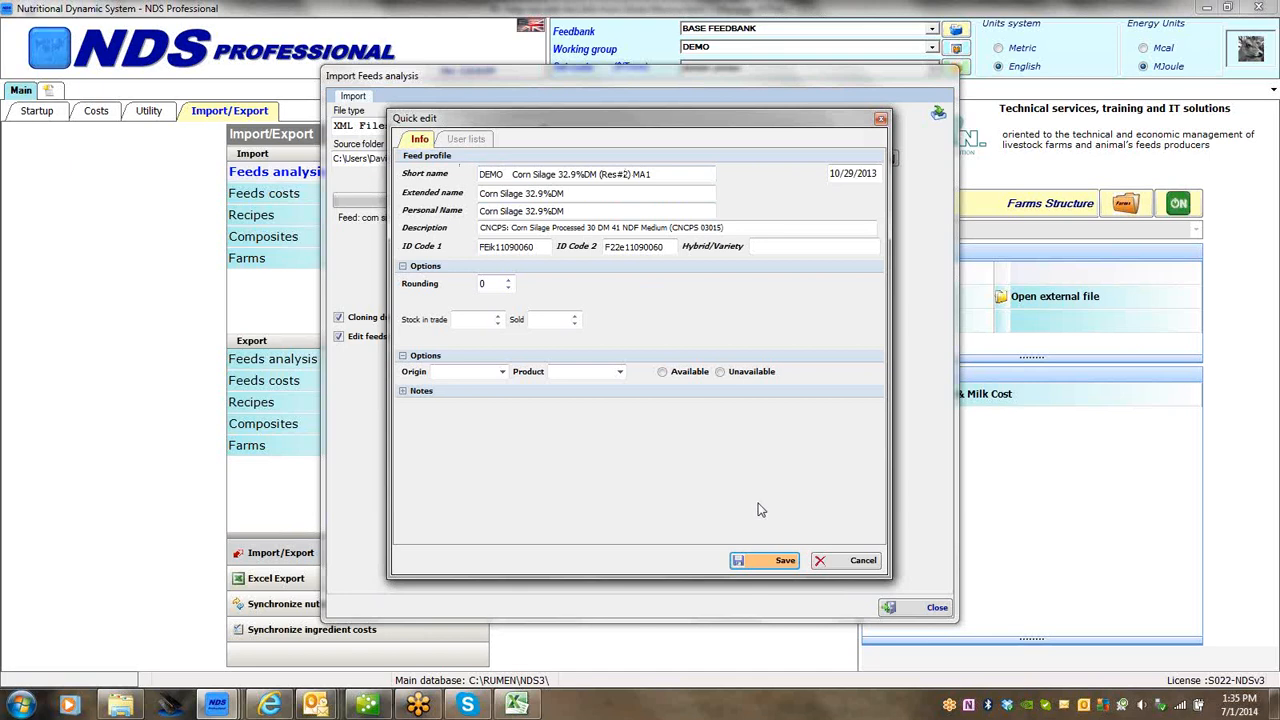
left_click(758, 560)
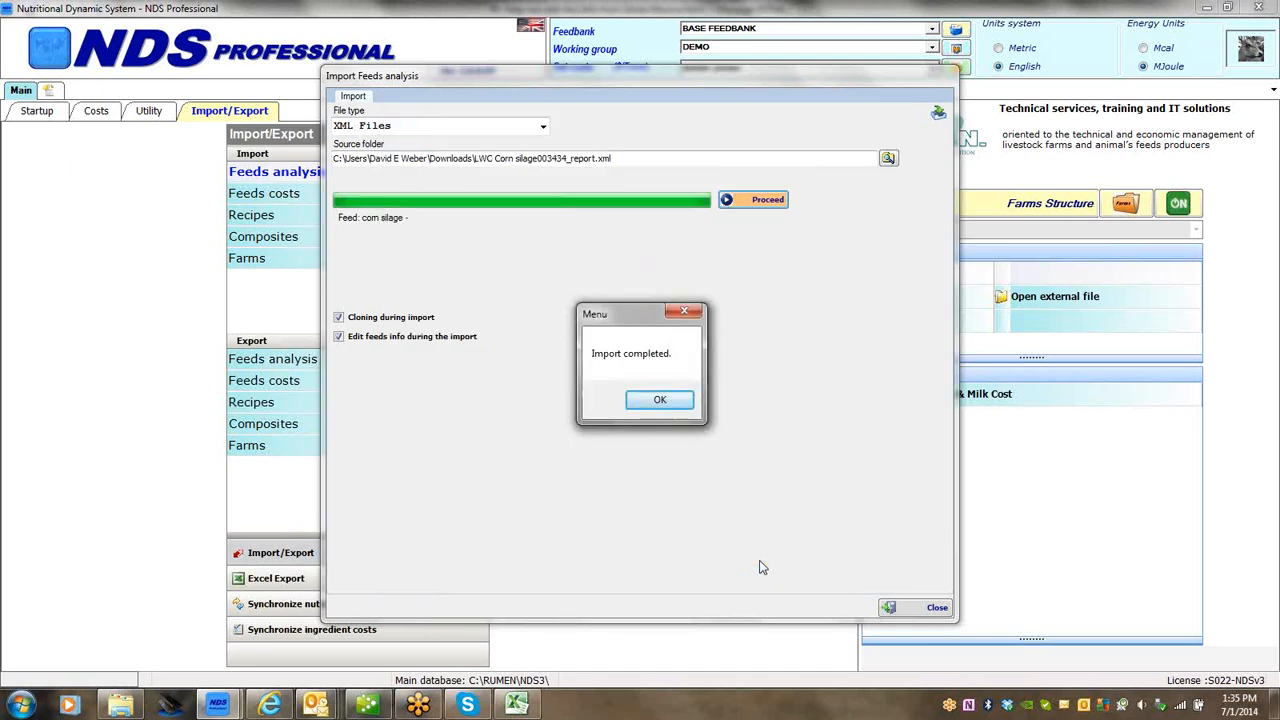
left_click(657, 401)
left_click(657, 401)
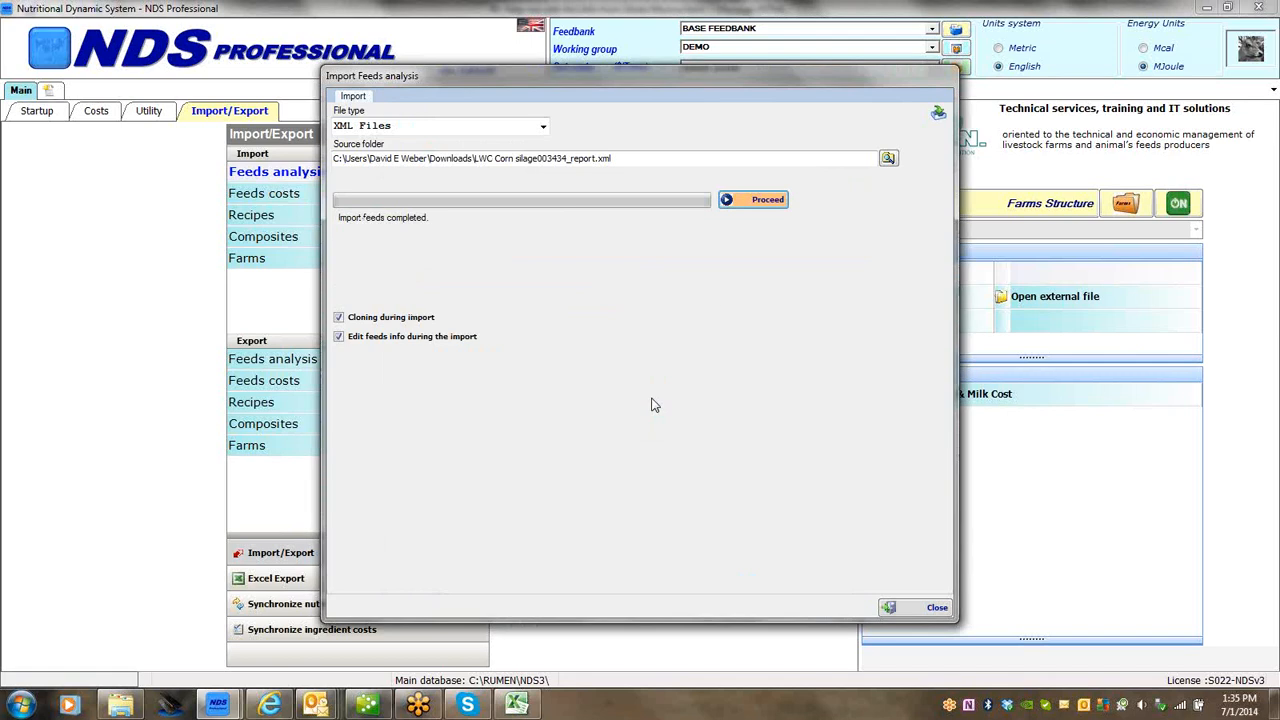
left_click(921, 613)
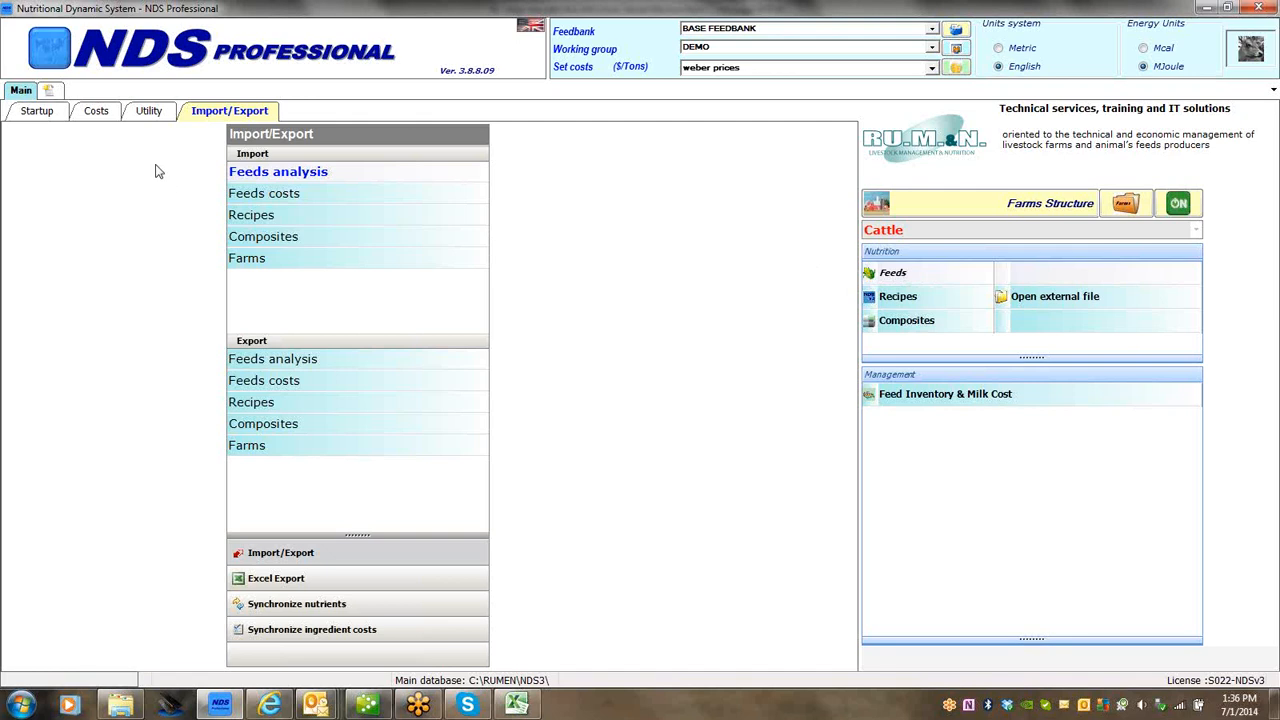
Step: Open the US Labs card for quick data entry, examine its nutrients and units in an enlarged window, and close it
left_click(150, 112)
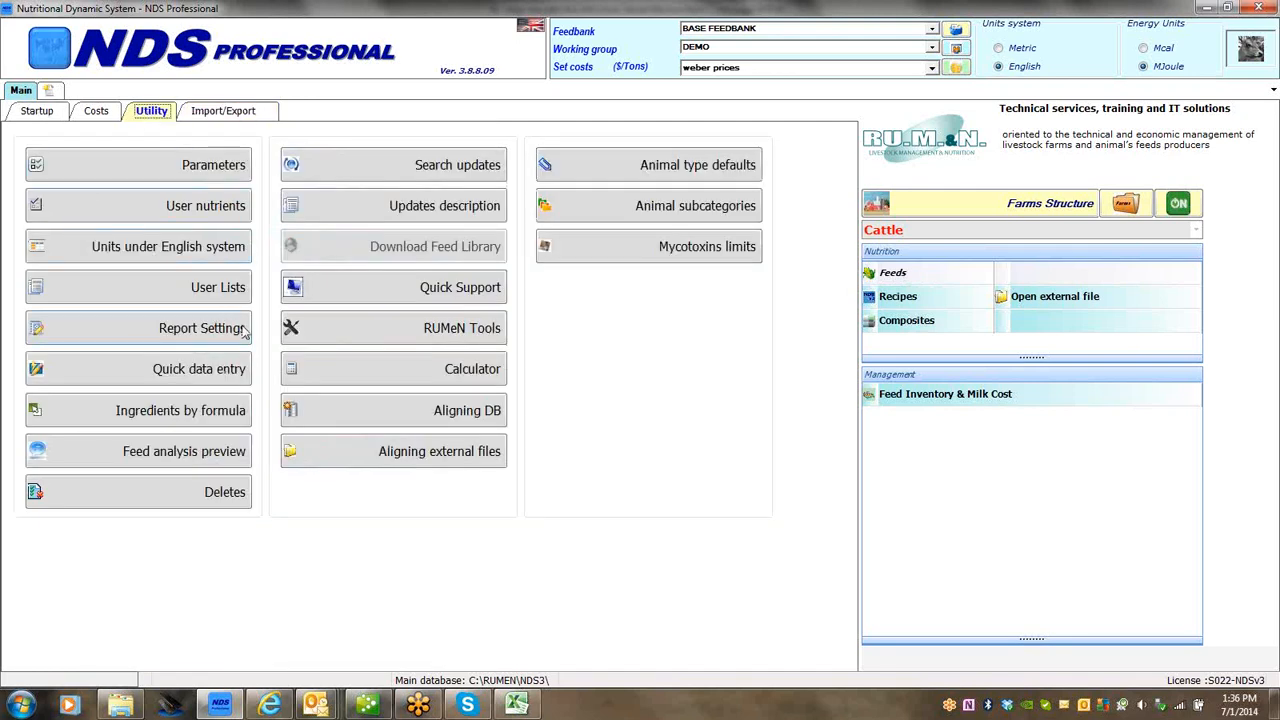
left_click(199, 370)
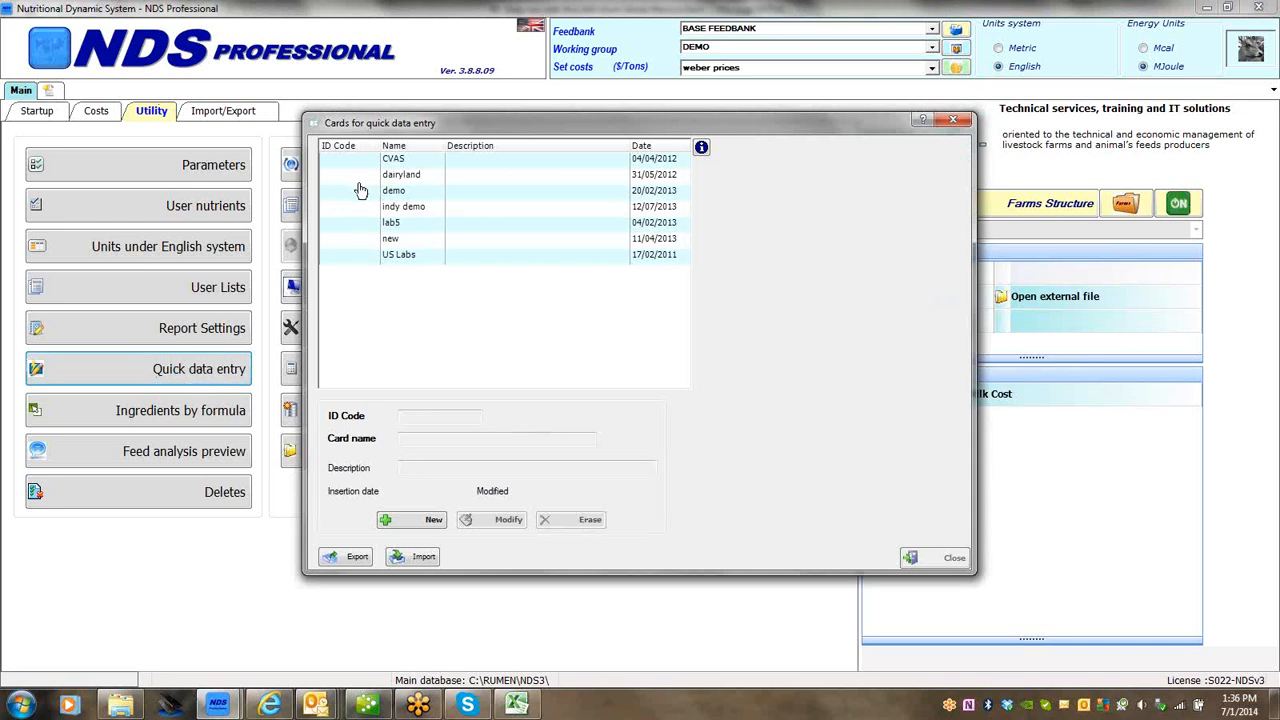
left_click(405, 255)
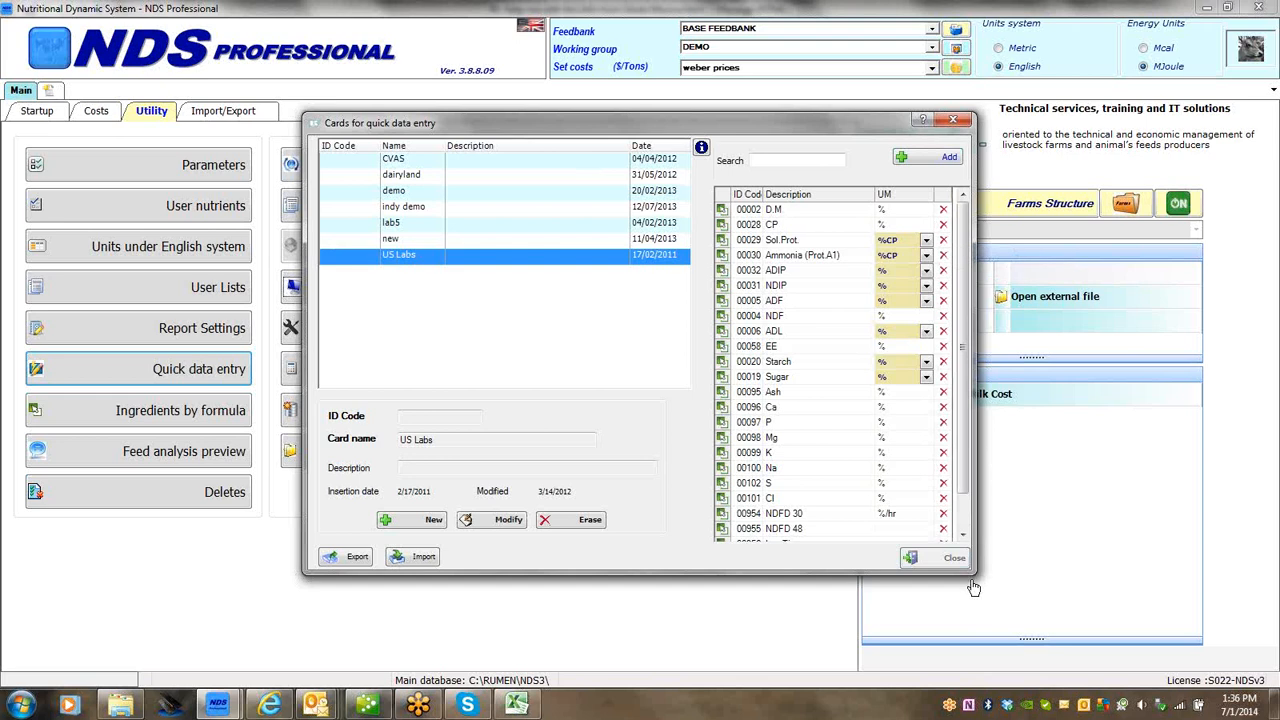
mouse_move(985, 572)
left_mouse_down()
mouse_move(1070, 662)
mouse_move(1108, 668)
left_mouse_up()
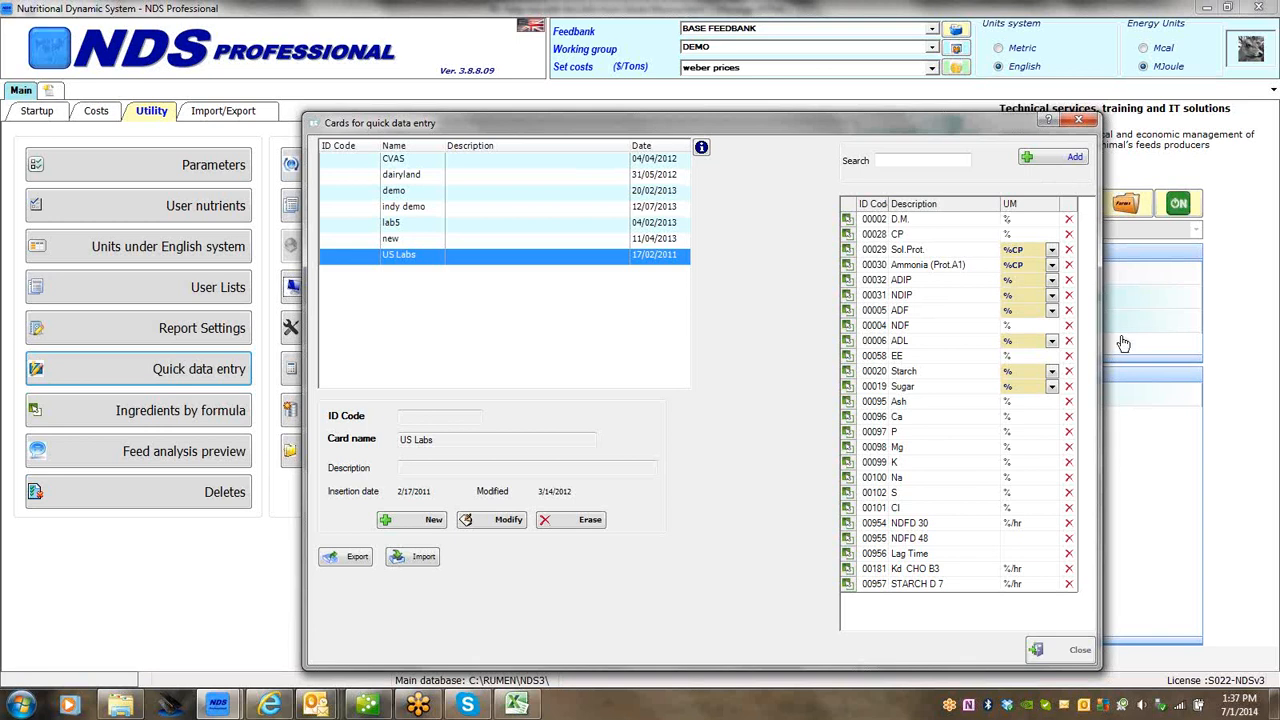
left_click_drag(1100, 340, 1211, 350)
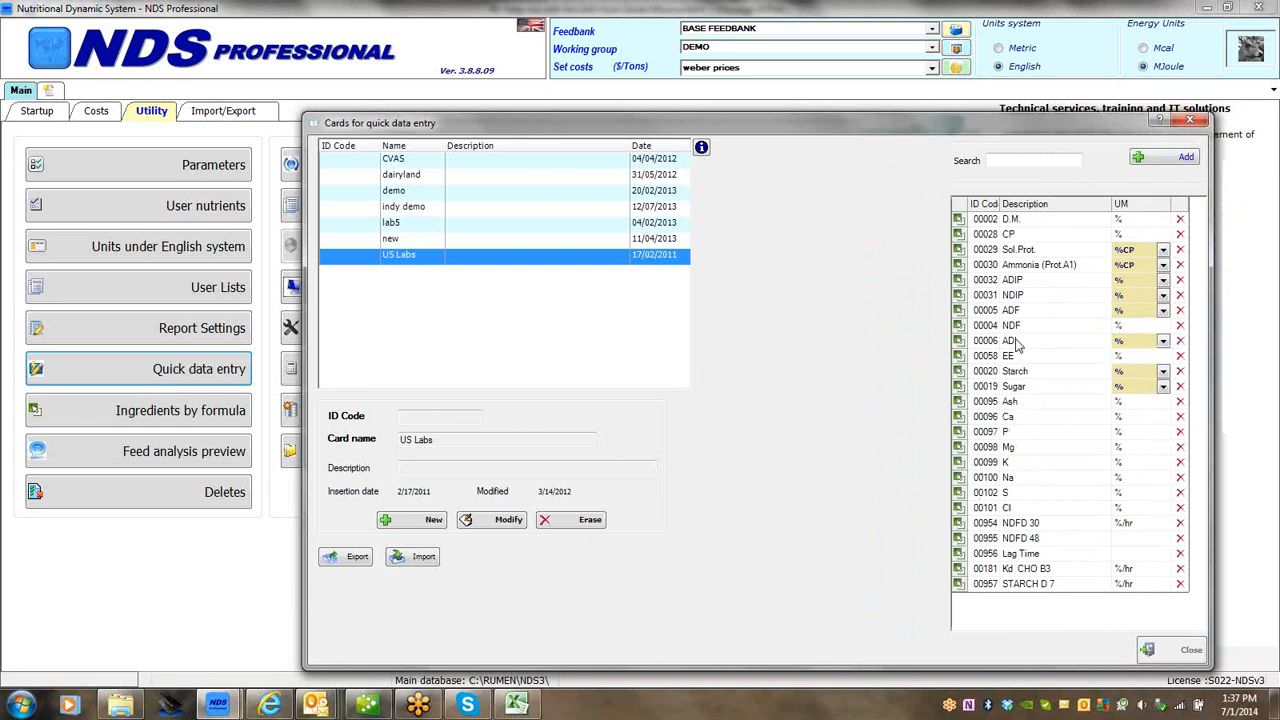
left_click(1190, 121)
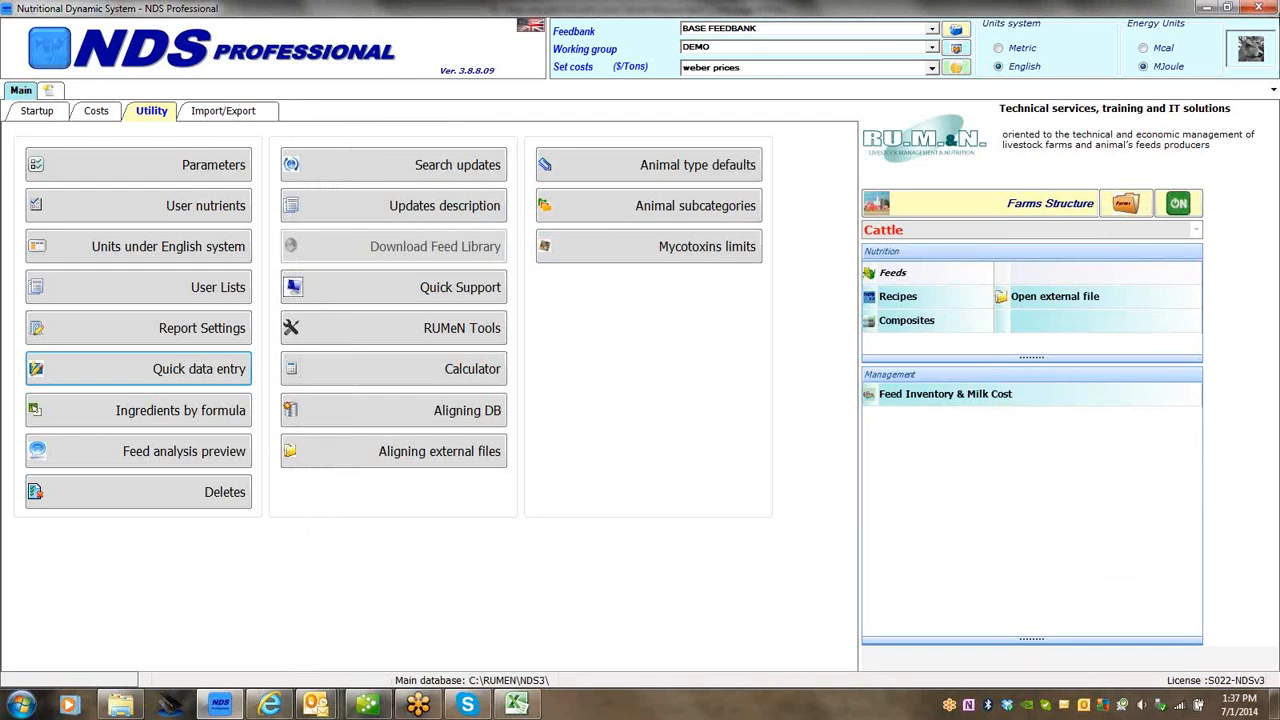
Step: Set up a feeds analysis export to the Desktop with the file name "example feeds for associate" and proceed to the feed selection
left_click(41, 114)
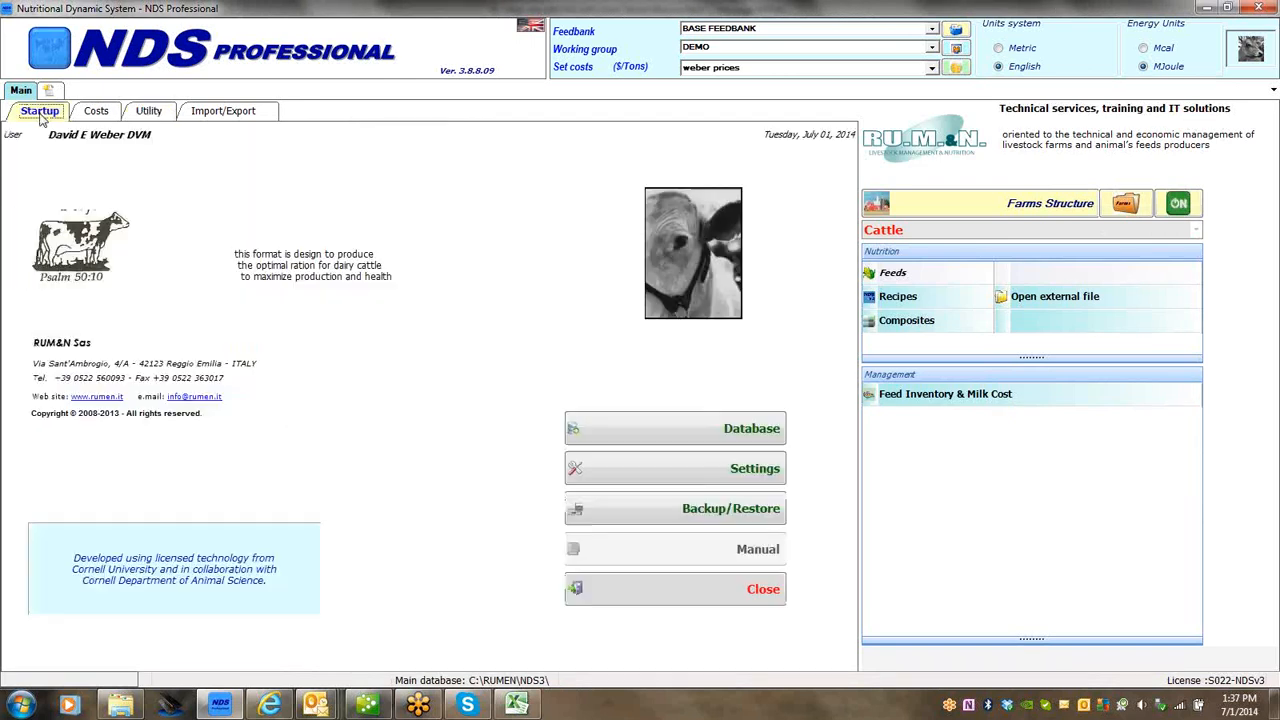
left_click(237, 113)
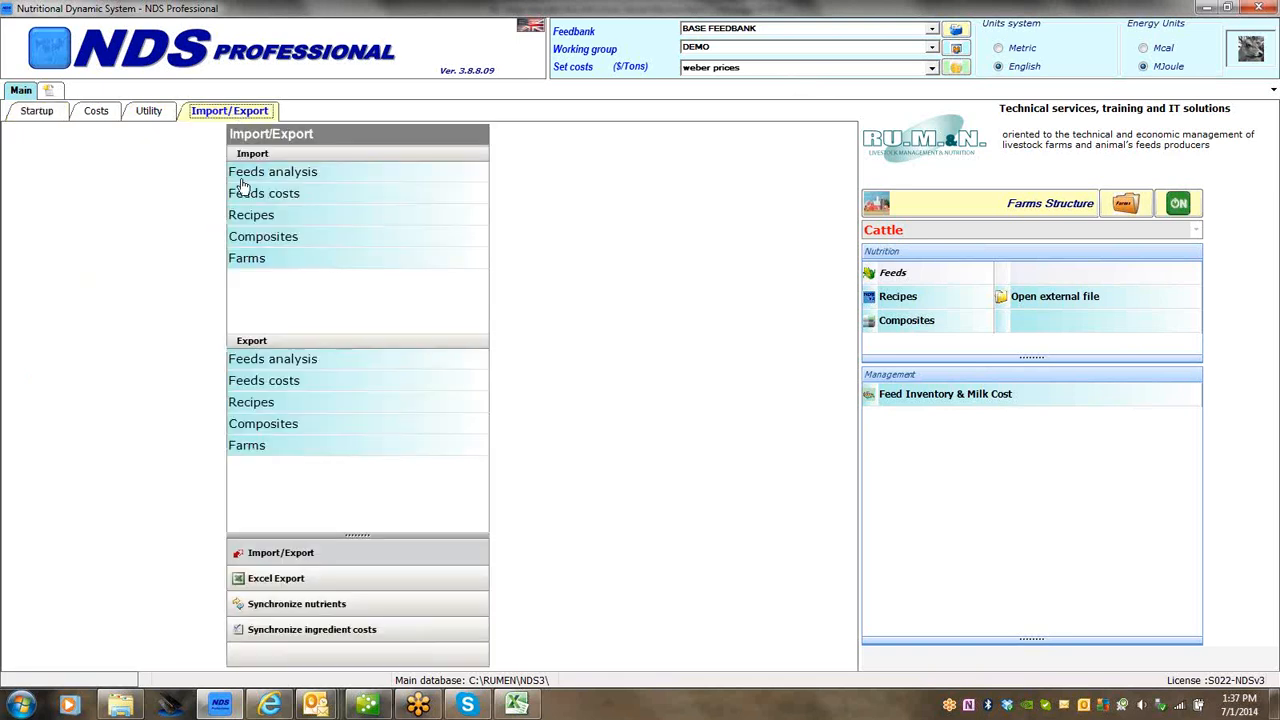
left_click(288, 367)
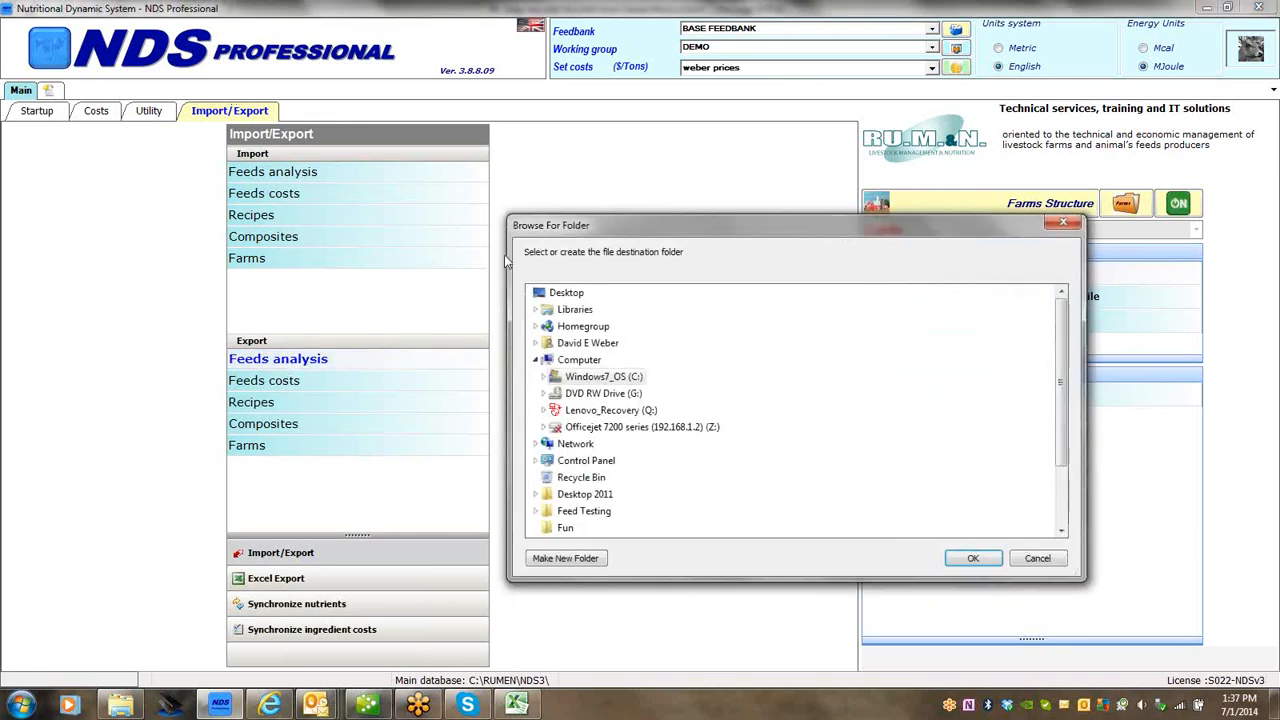
left_click(568, 296)
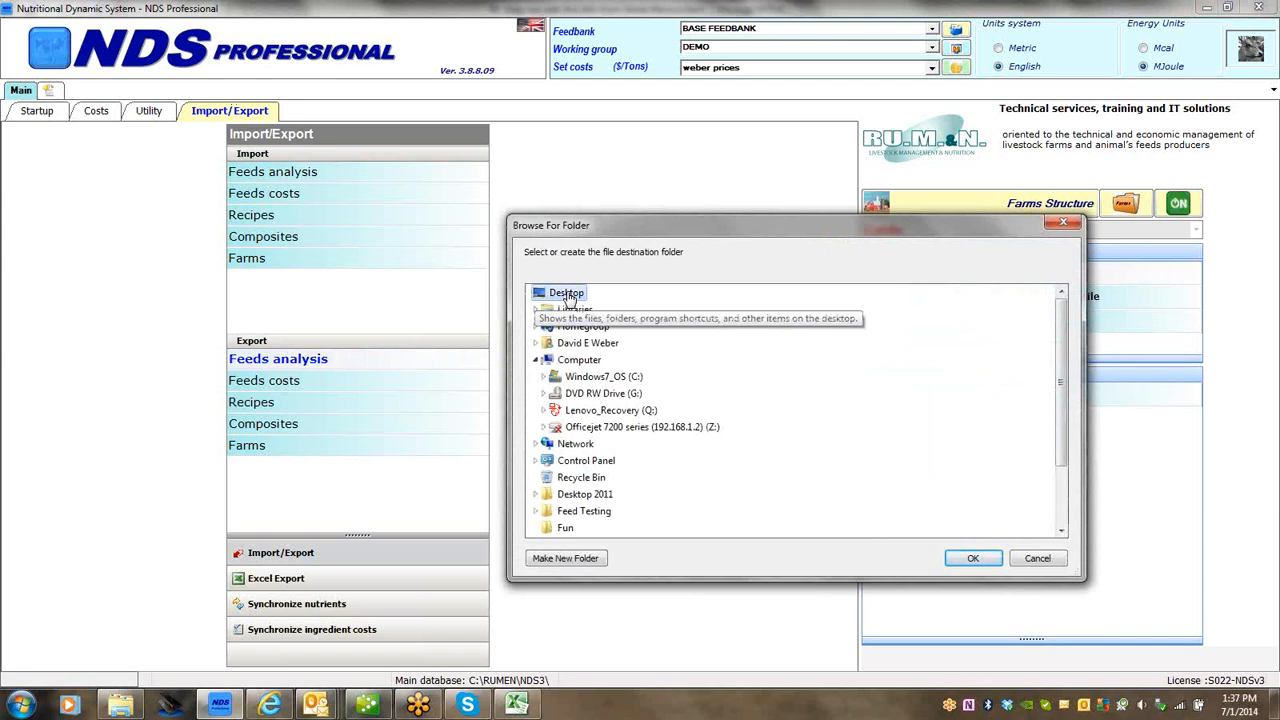
left_click(973, 559)
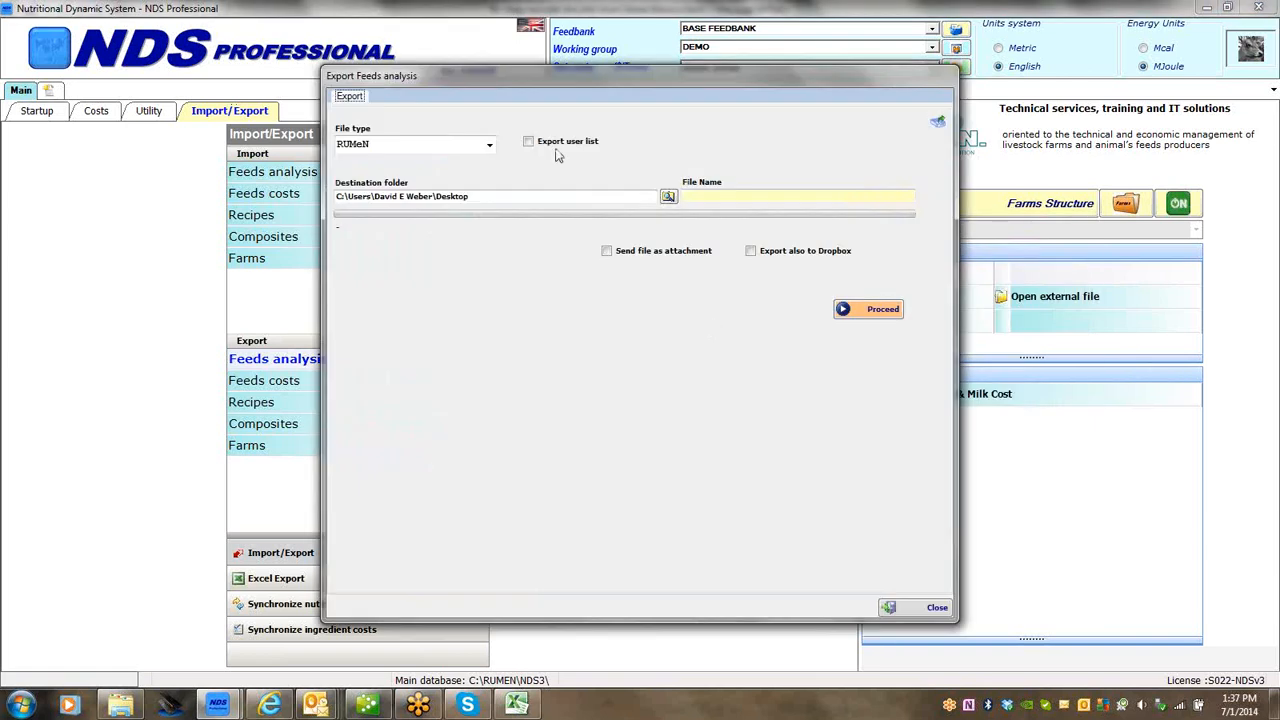
left_click(697, 196)
type("example feeds for associate")
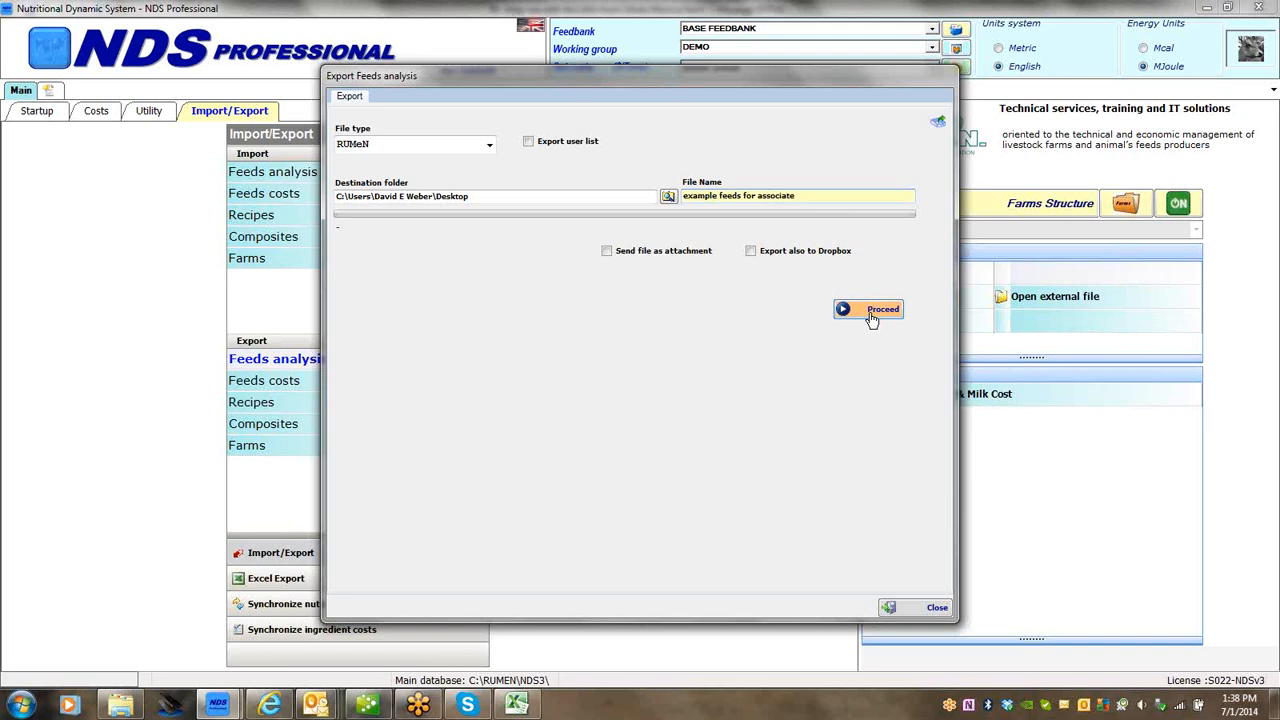
left_click(870, 312)
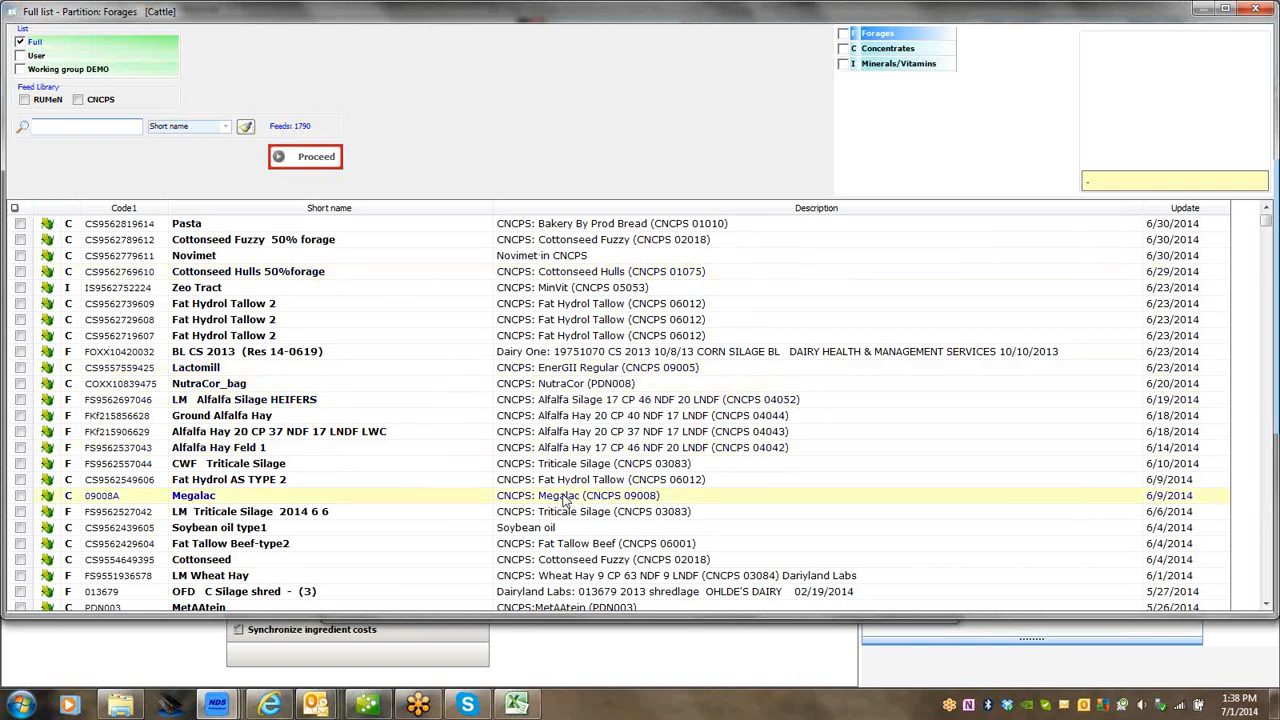
Step: Filter the feeds by HV and select HV Gill Corn Silage #2, HV K Corn Silage 2014 1 14 and HV G sorghum silage
left_click(39, 127)
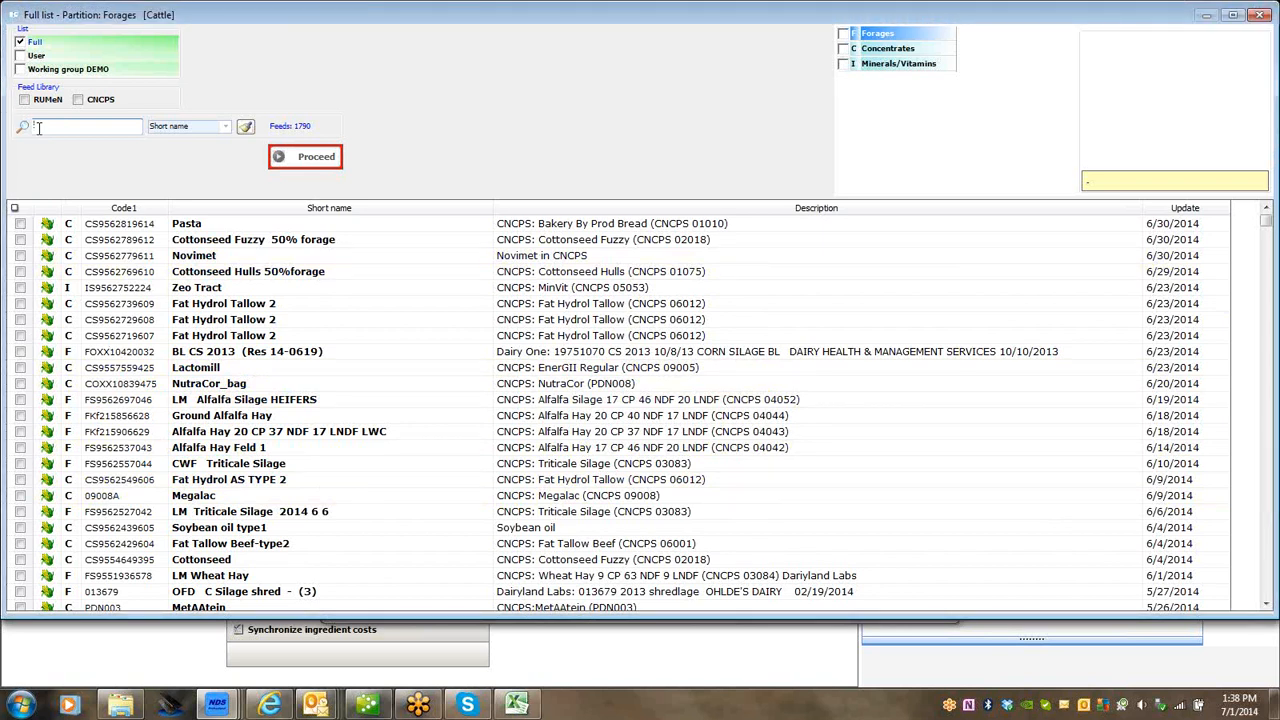
type("HV")
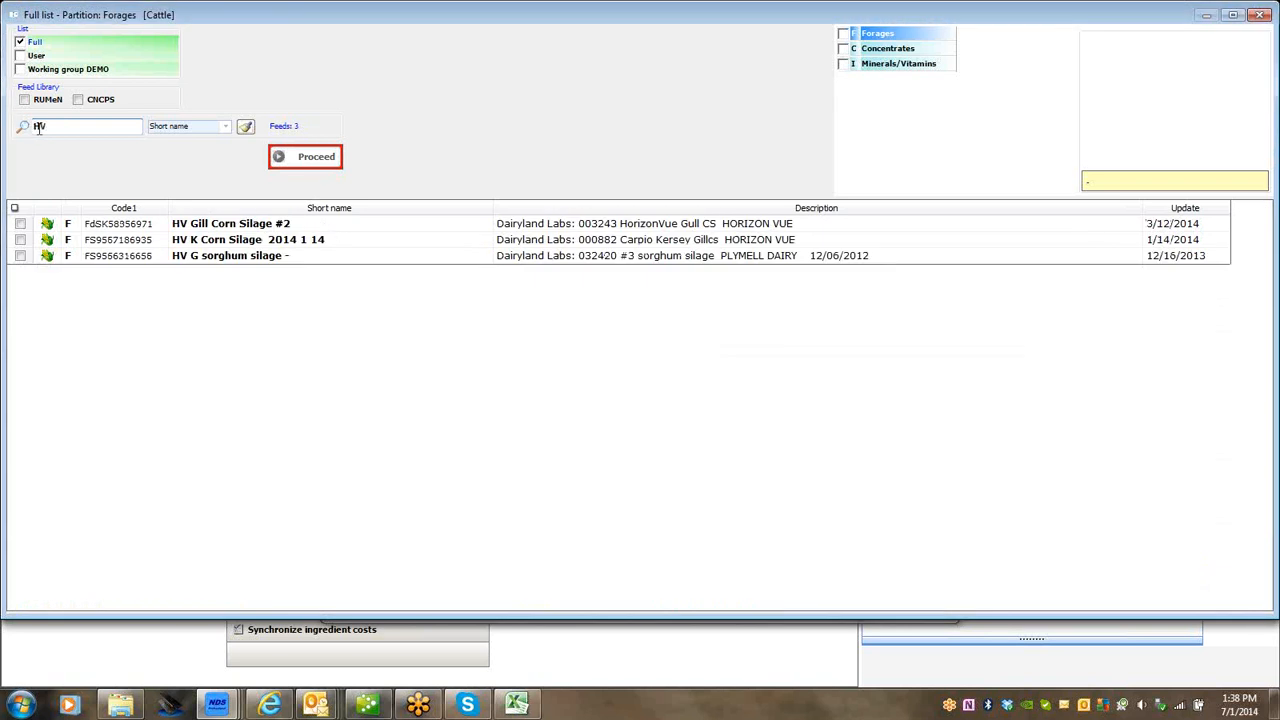
left_click(20, 223)
left_click(20, 240)
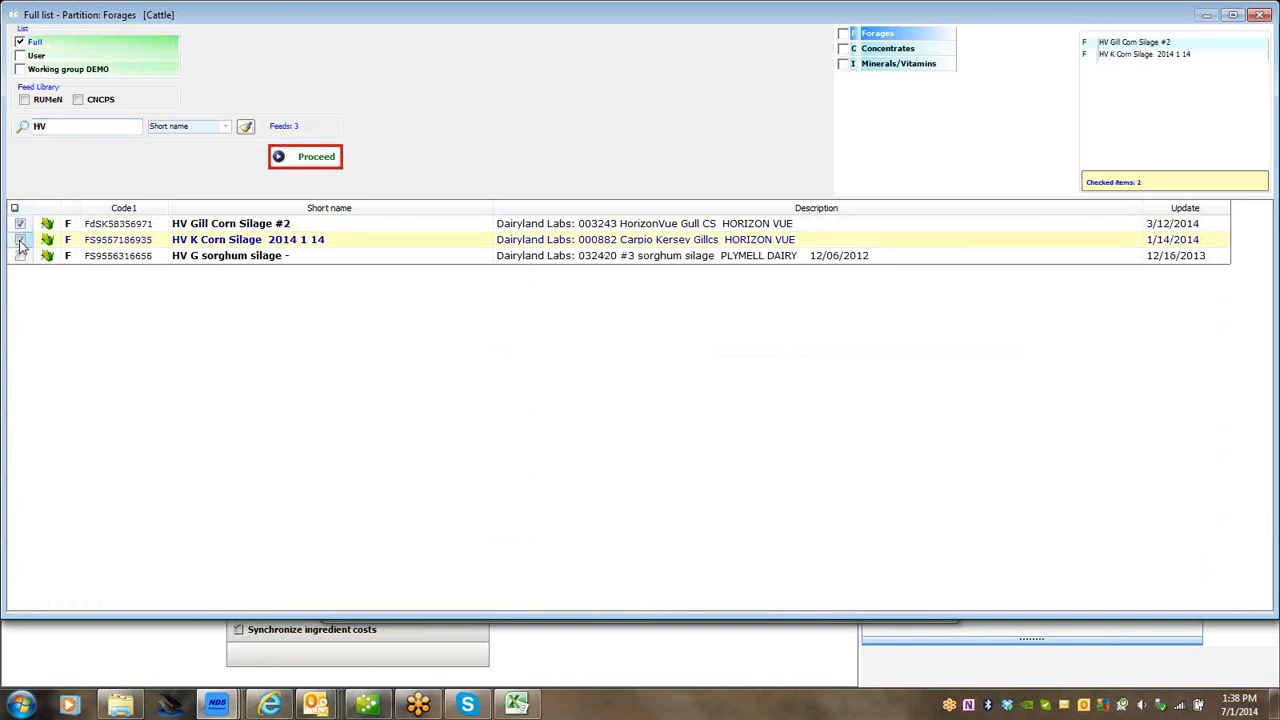
left_click(21, 256)
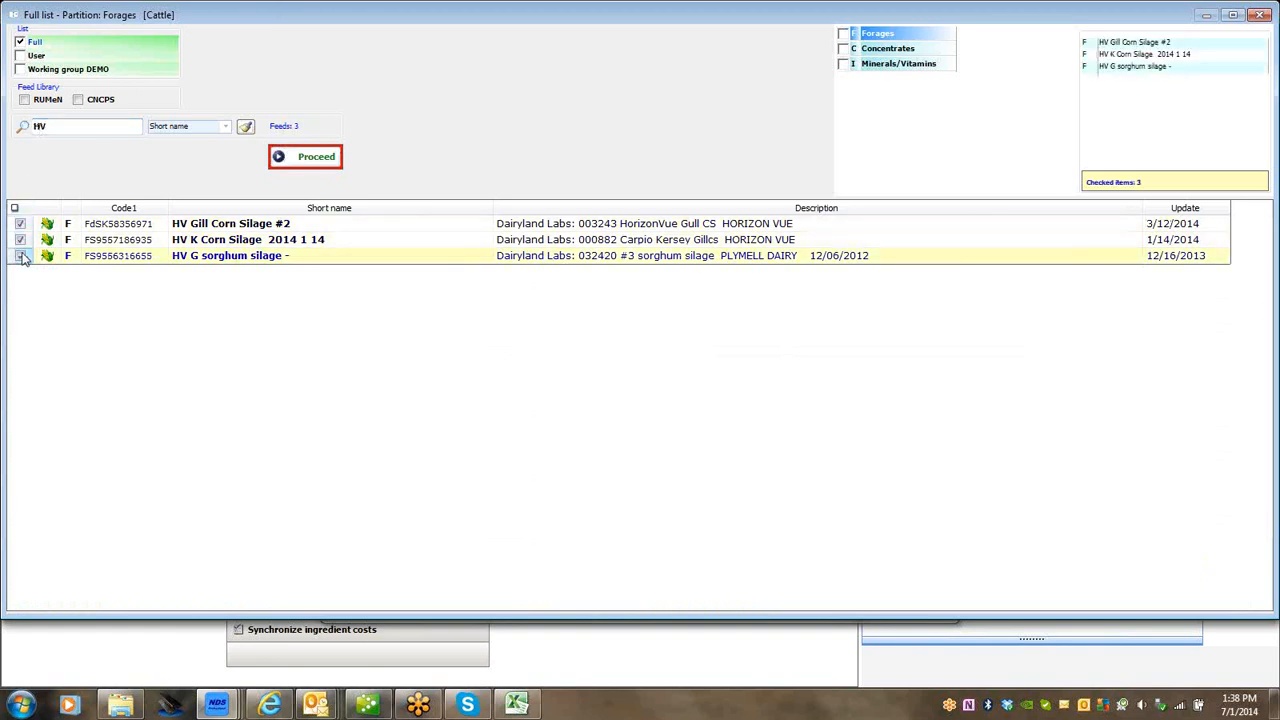
Step: Filter the feeds by LWC and add Alfalfa Hay 20 CP 37 NDF 17 LNDF LWC, corn silage - LWC and LWC Wheat Straw 10/5/2012
left_click(245, 128)
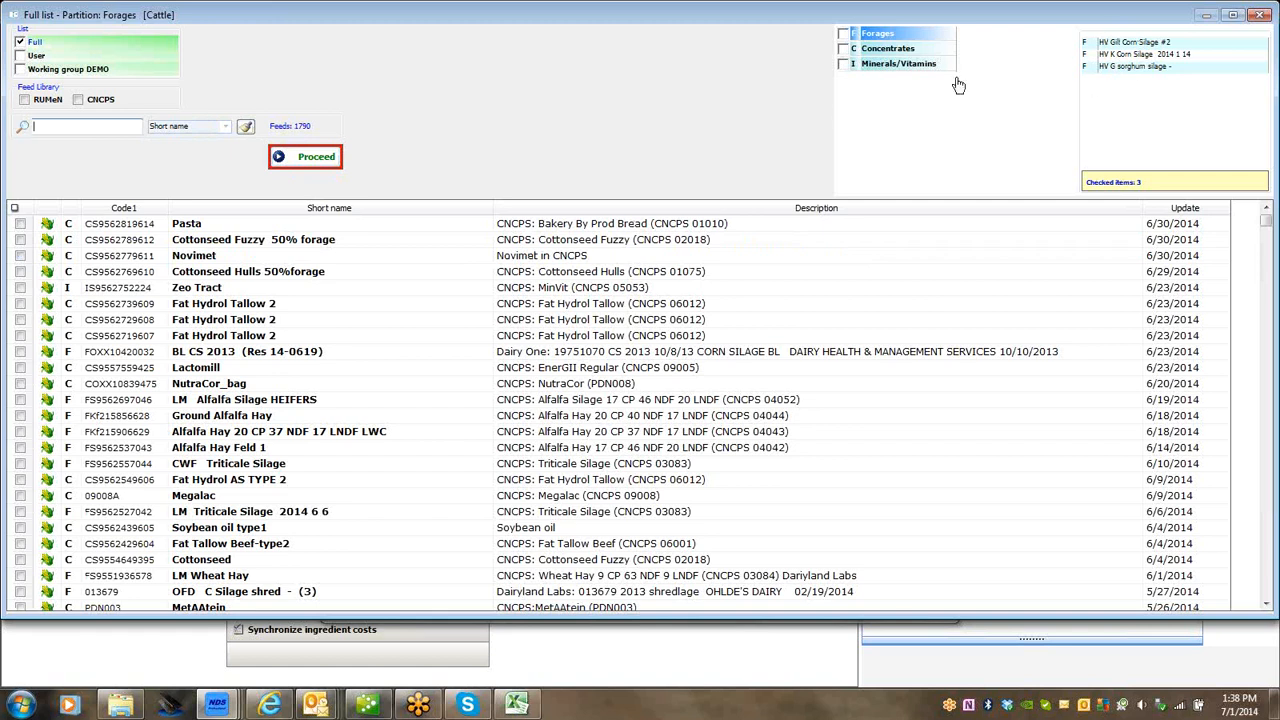
left_click(49, 127)
type("LWC")
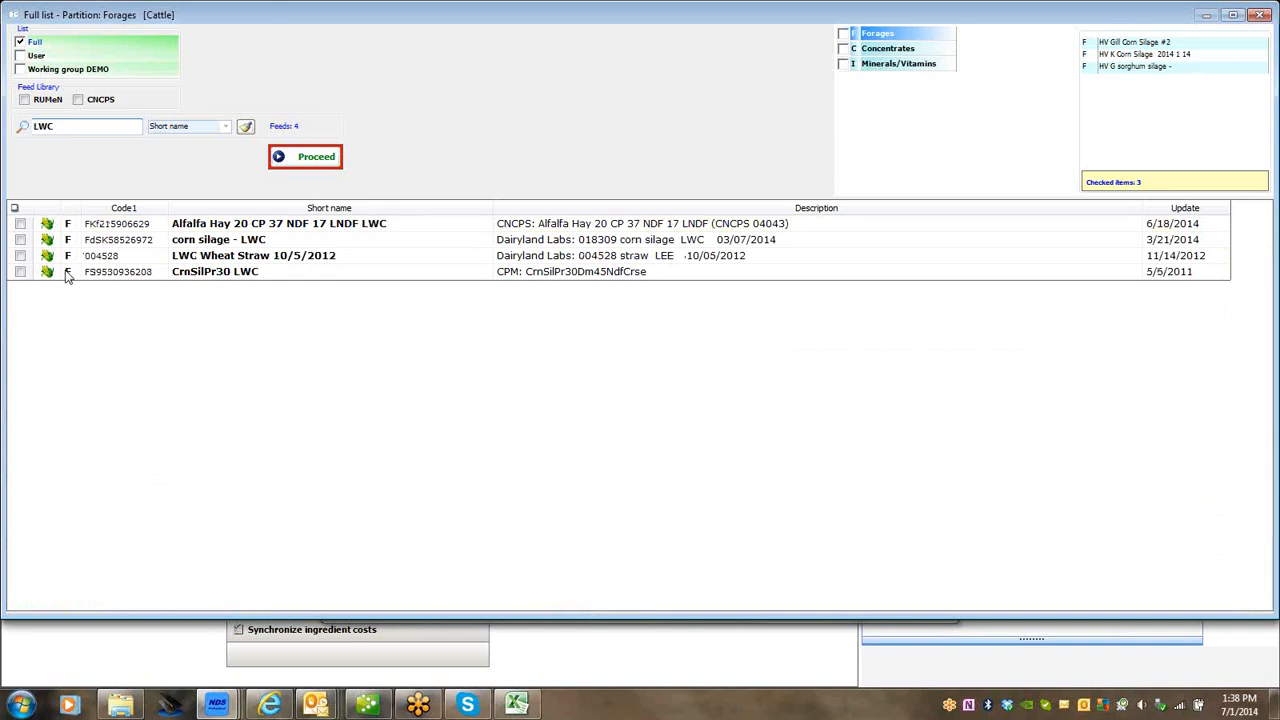
left_click(19, 225)
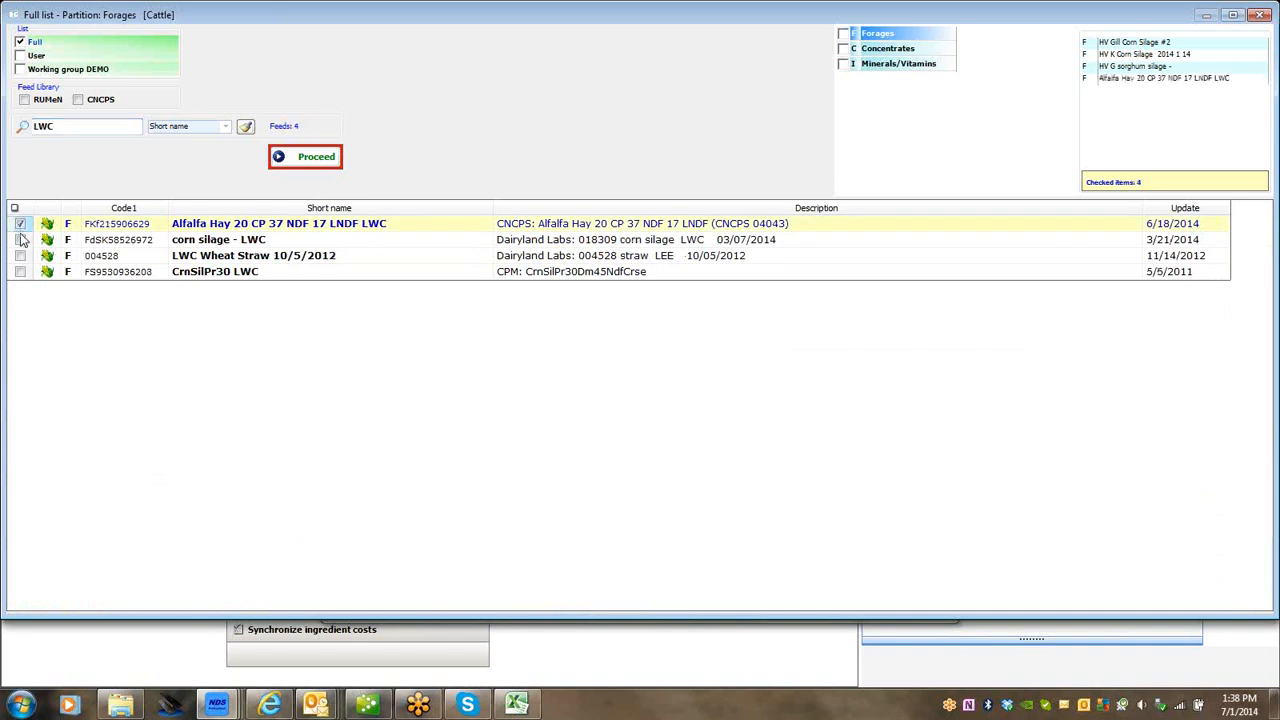
left_click(20, 240)
left_click(21, 256)
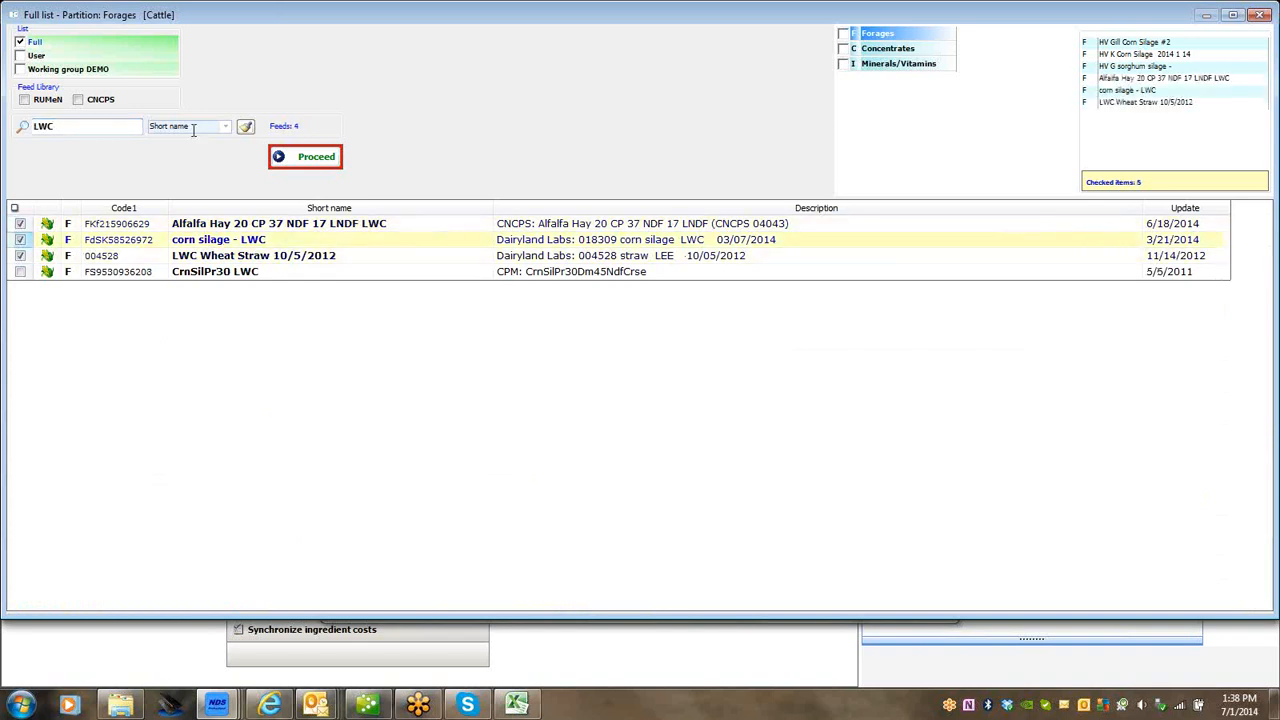
Step: Search the feed list by short name for cs, look over the matches and clear the filter
left_click(245, 126)
left_click(36, 125)
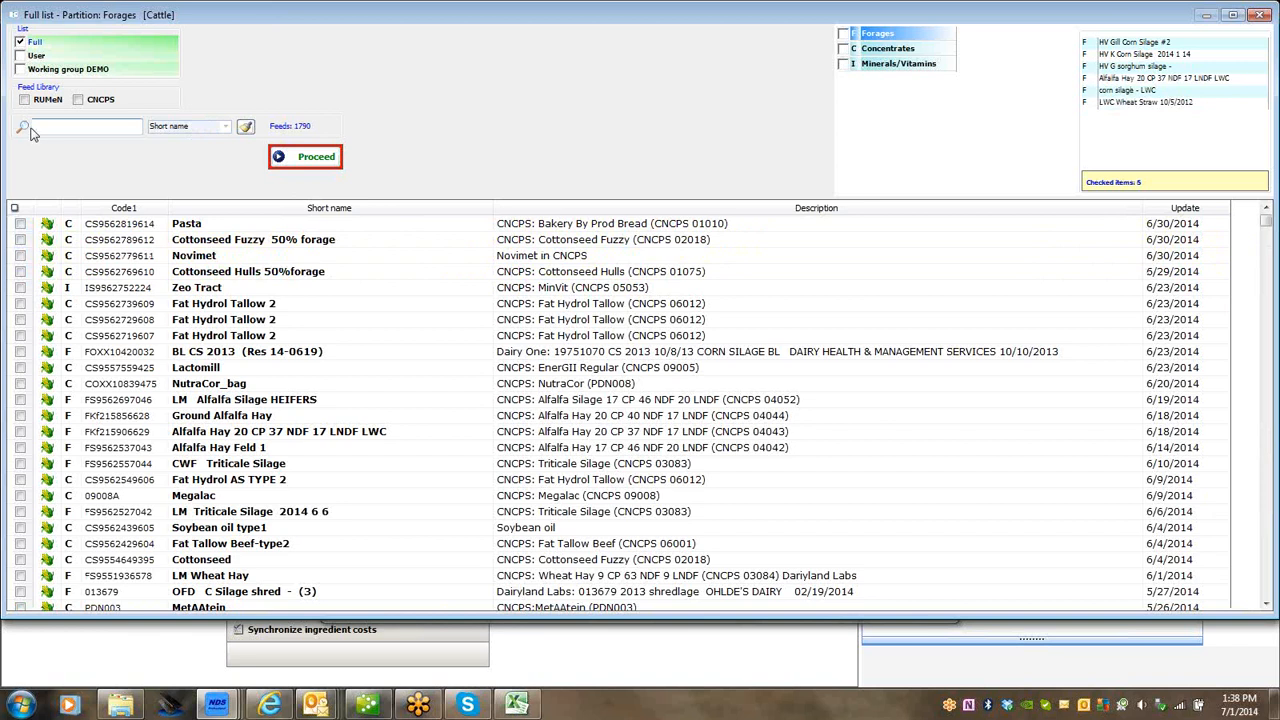
type("cs")
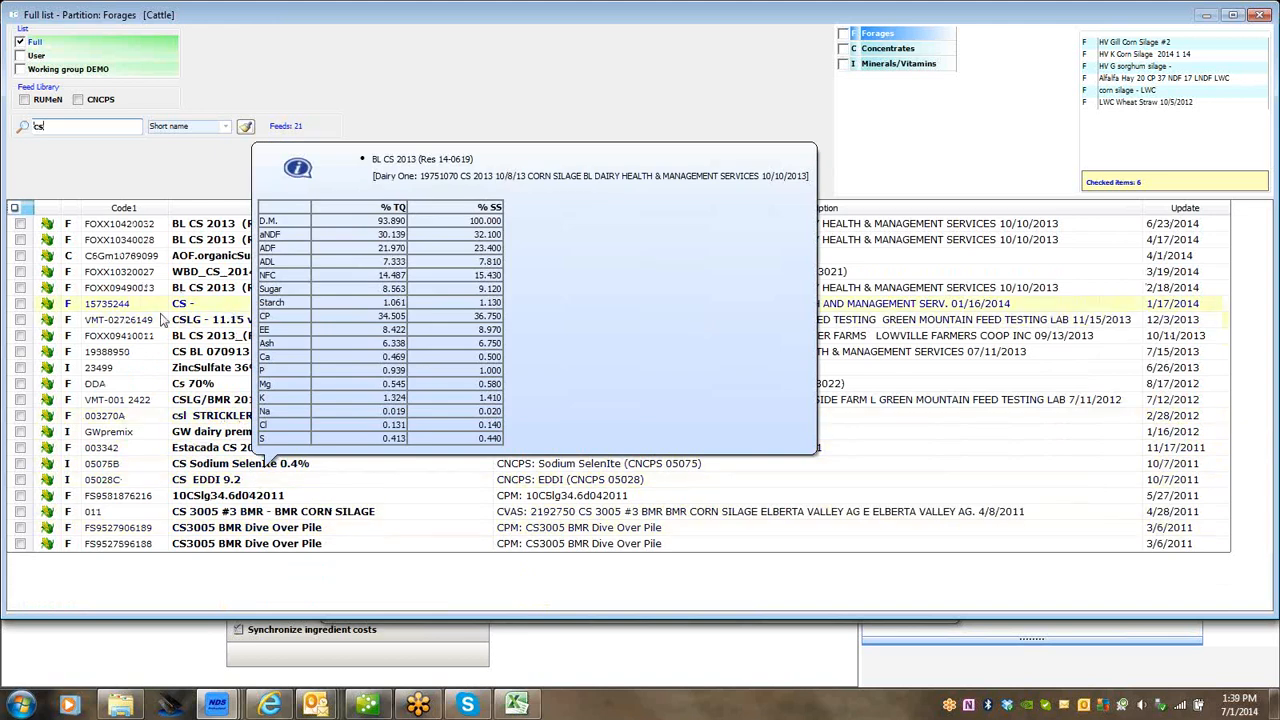
left_click(246, 127)
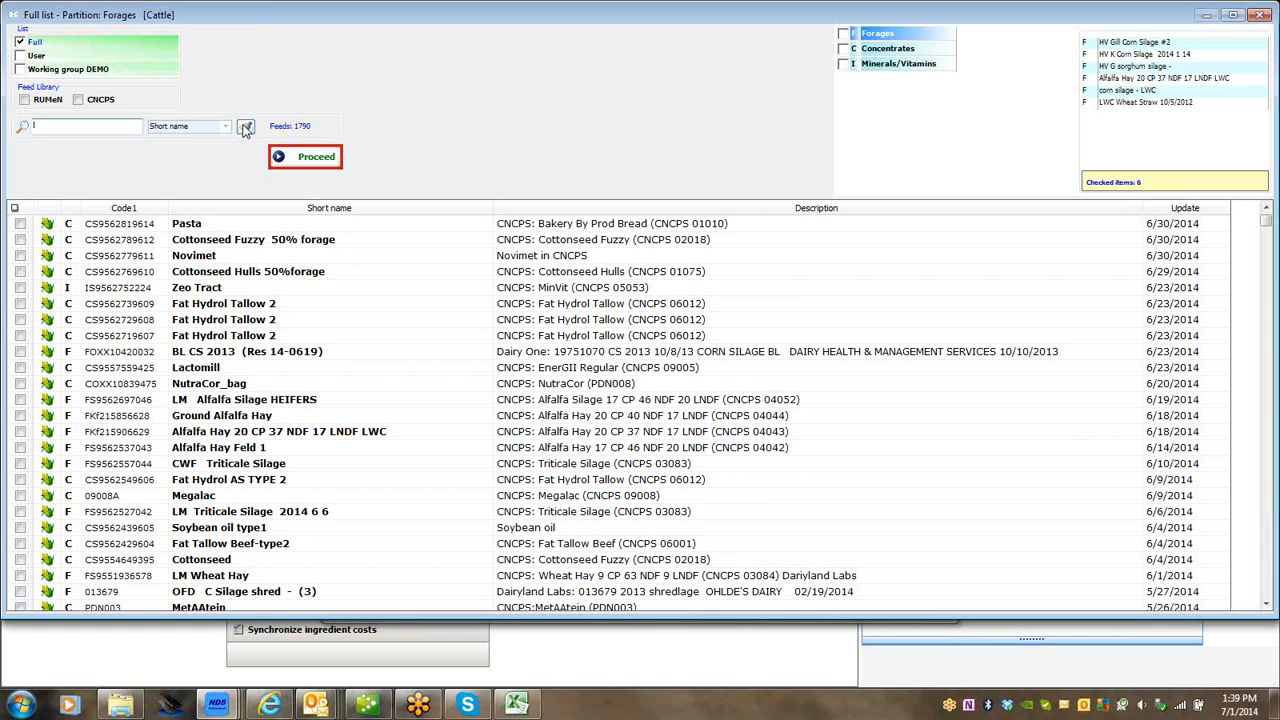
Step: Show only the concentrates, add Pasta to the selection, export the analyses of the selected feeds and close the finished export
left_click(843, 49)
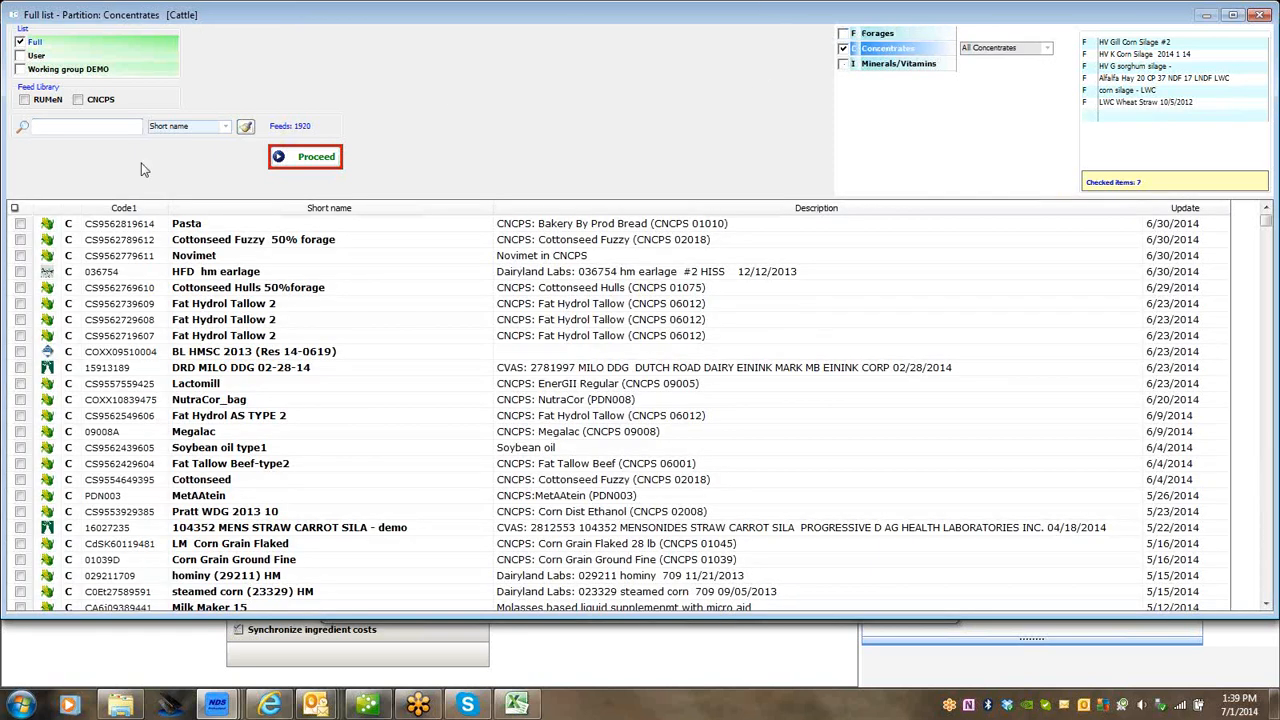
left_click(20, 224)
left_click(320, 161)
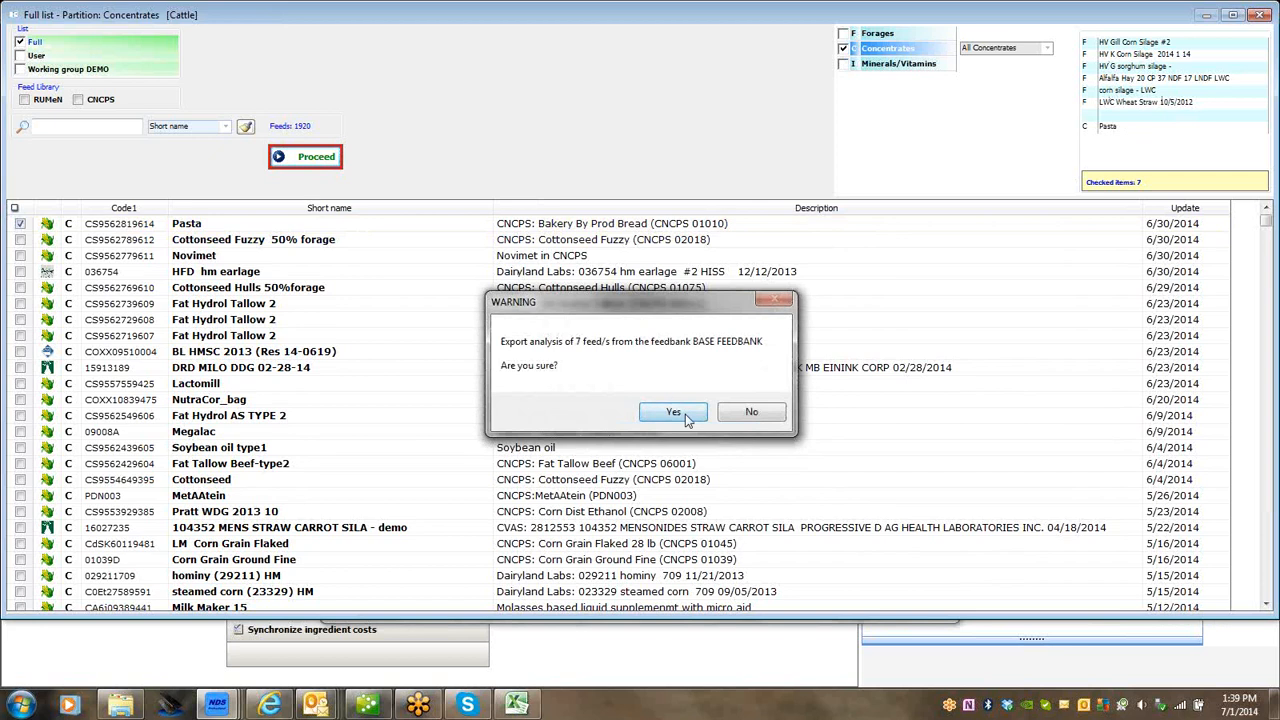
left_click(673, 412)
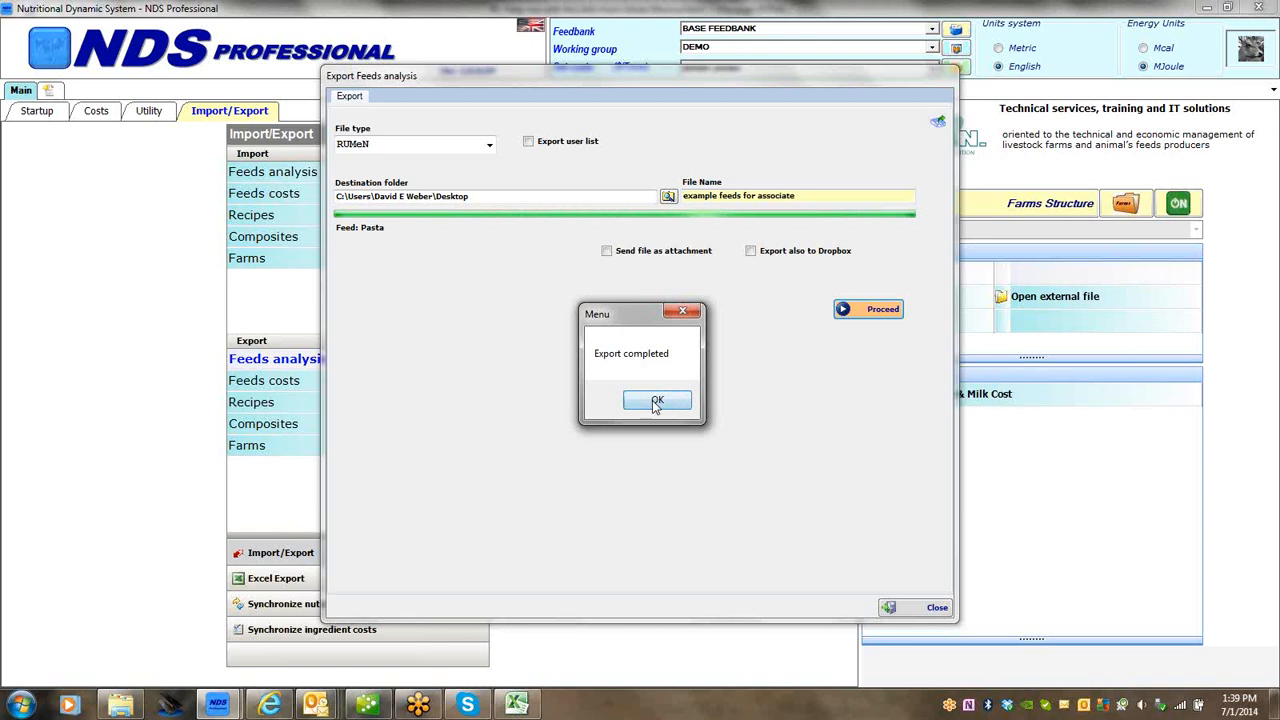
left_click(656, 400)
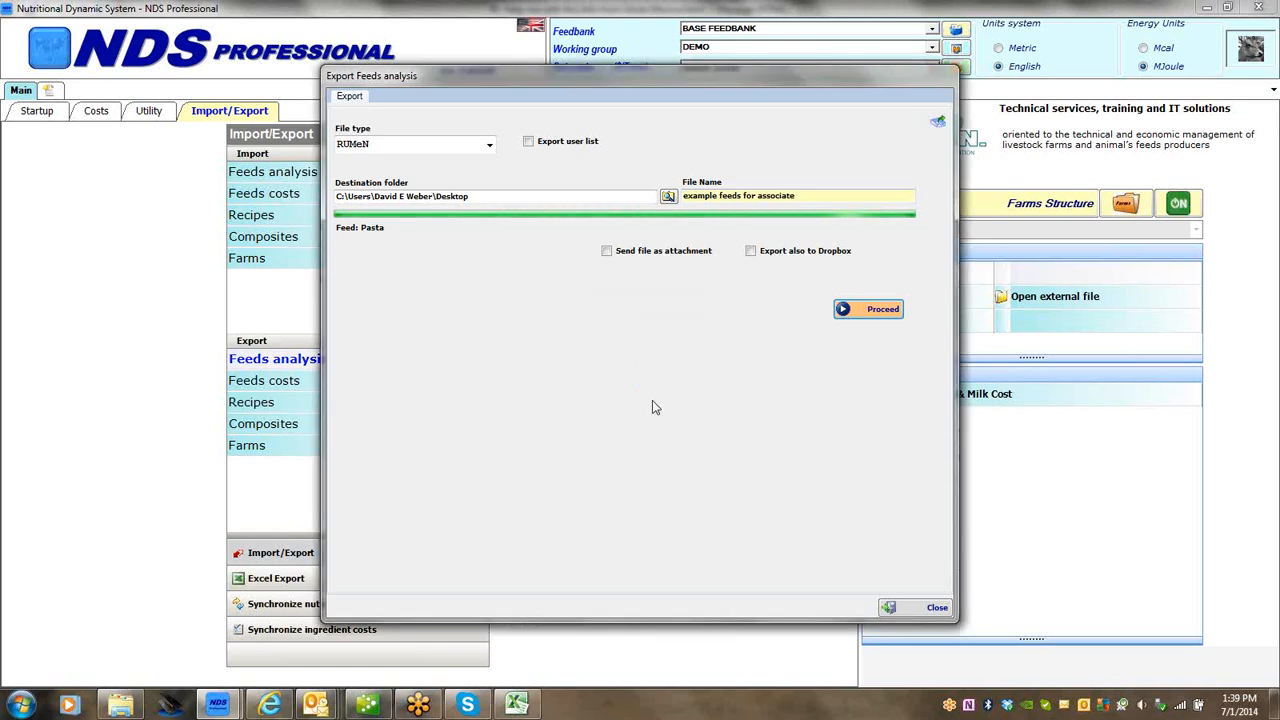
left_click(930, 608)
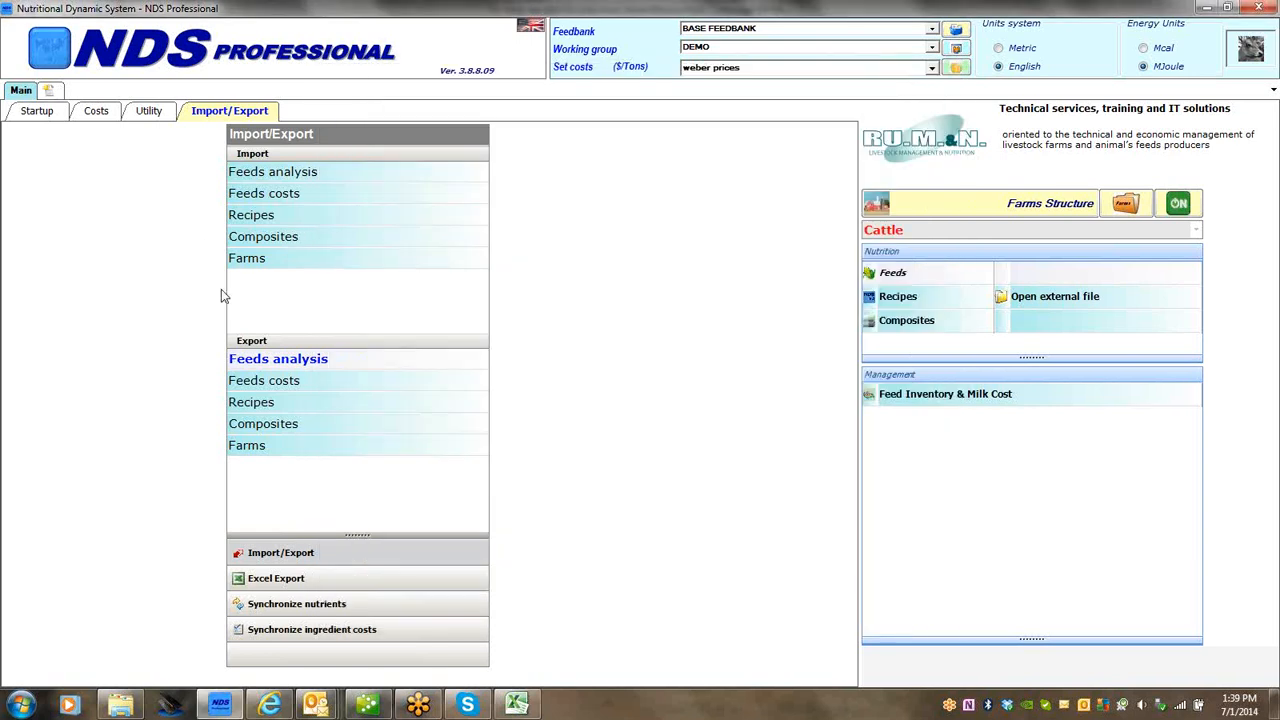
Step: Look for a RUMeN feed analysis file to import on the Desktop, sorting by modification date, and leave the import without choosing one
left_click(296, 177)
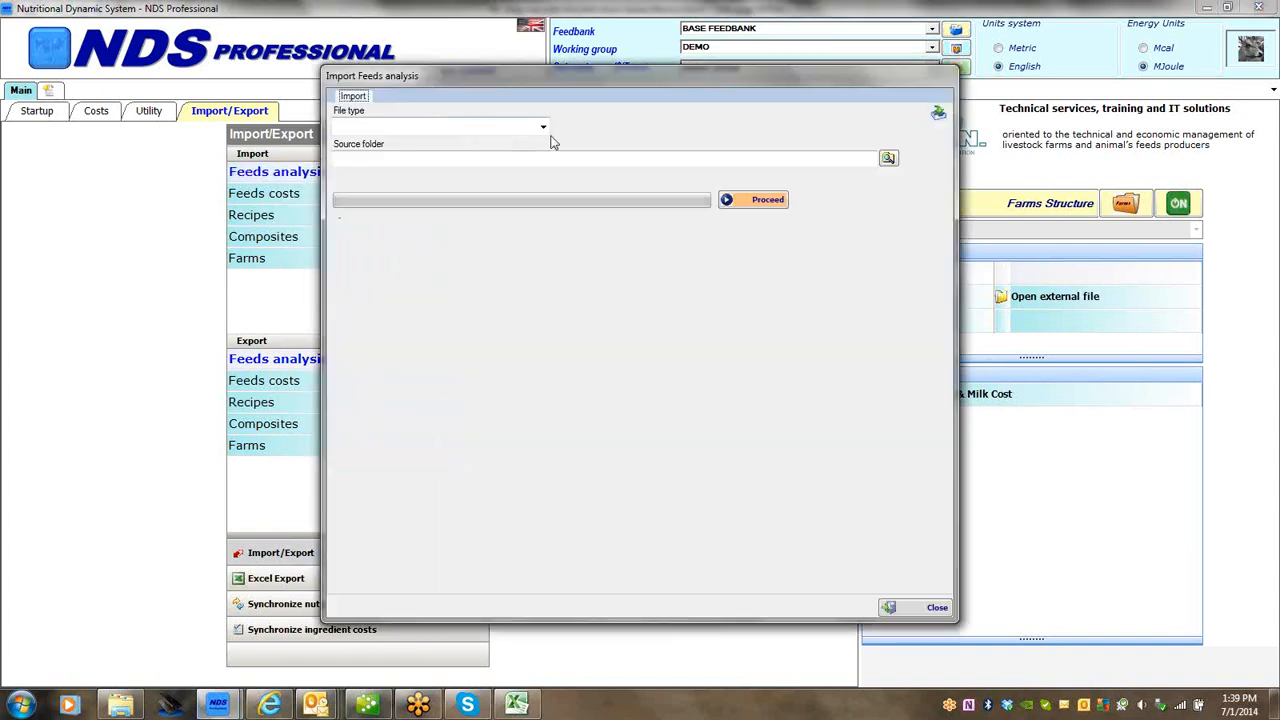
left_click(507, 126)
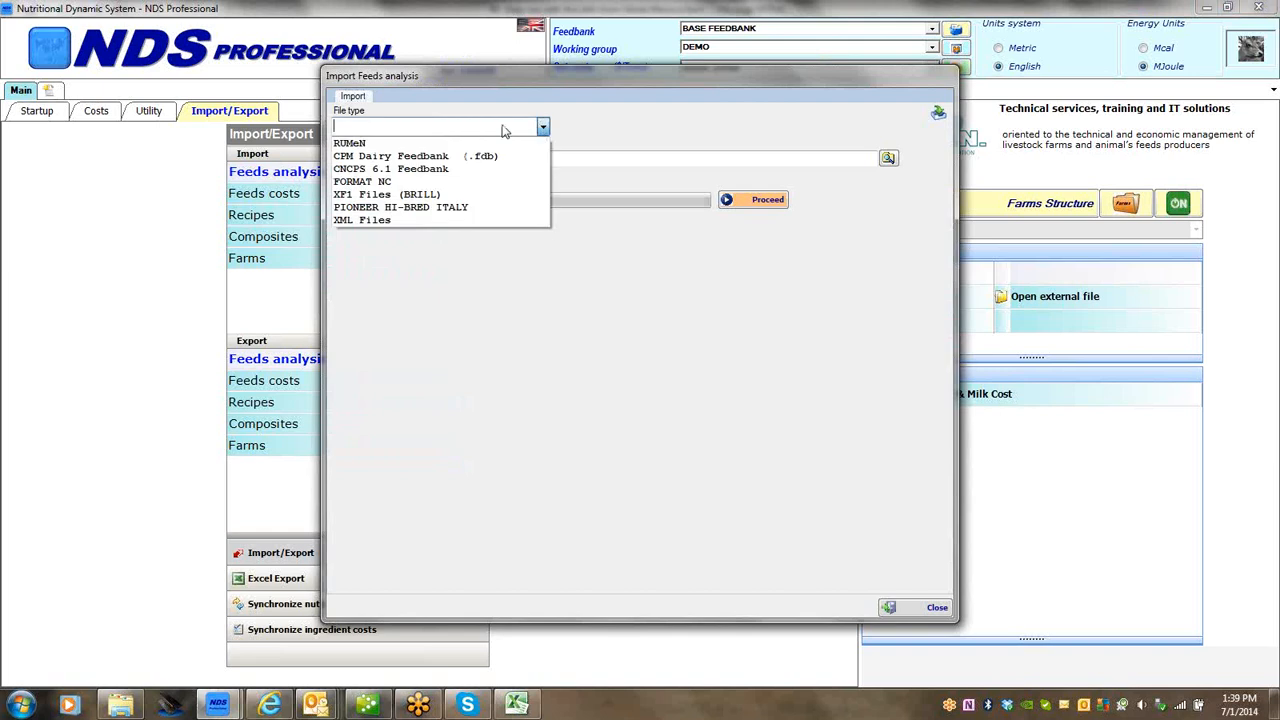
left_click(370, 144)
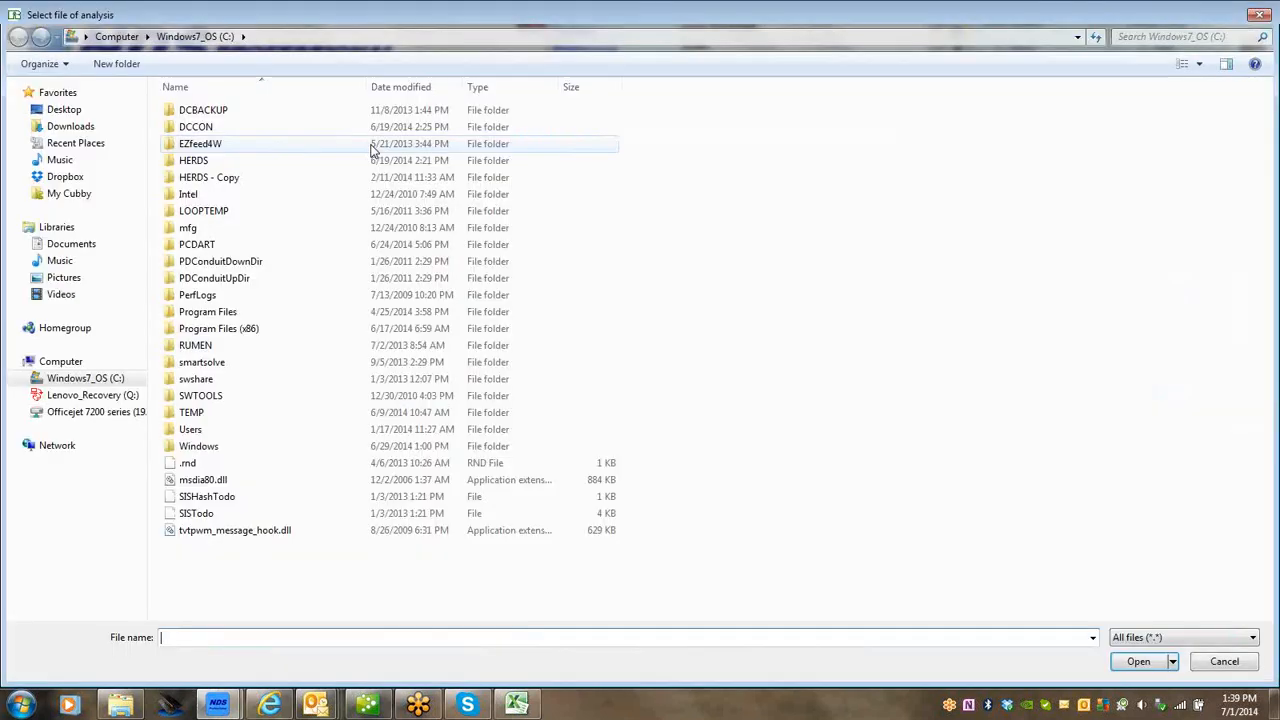
left_click(64, 110)
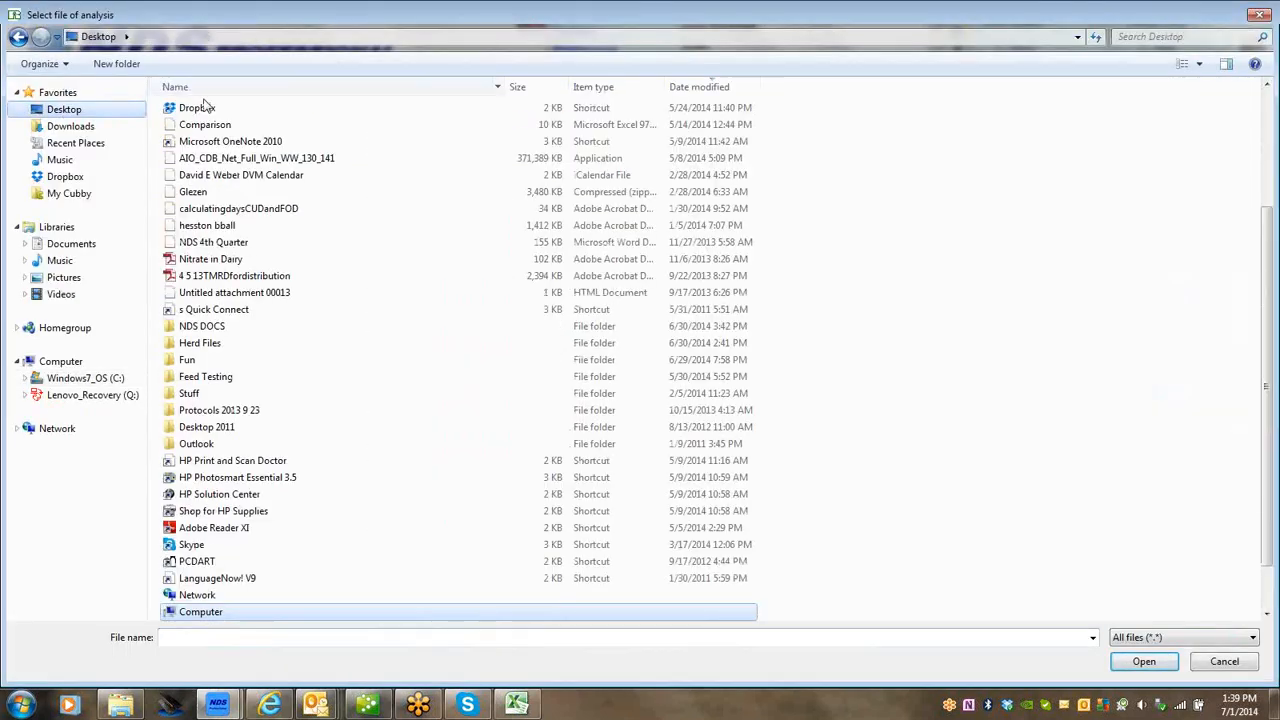
left_click(705, 88)
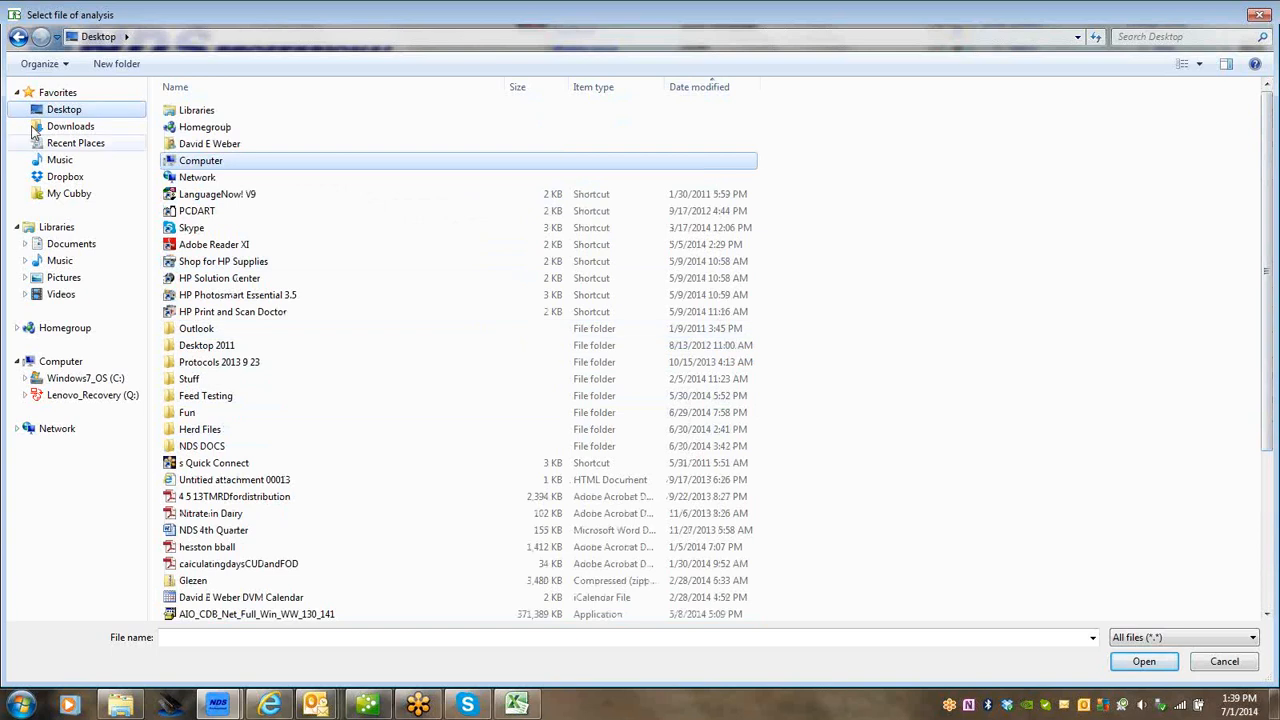
left_click(1262, 14)
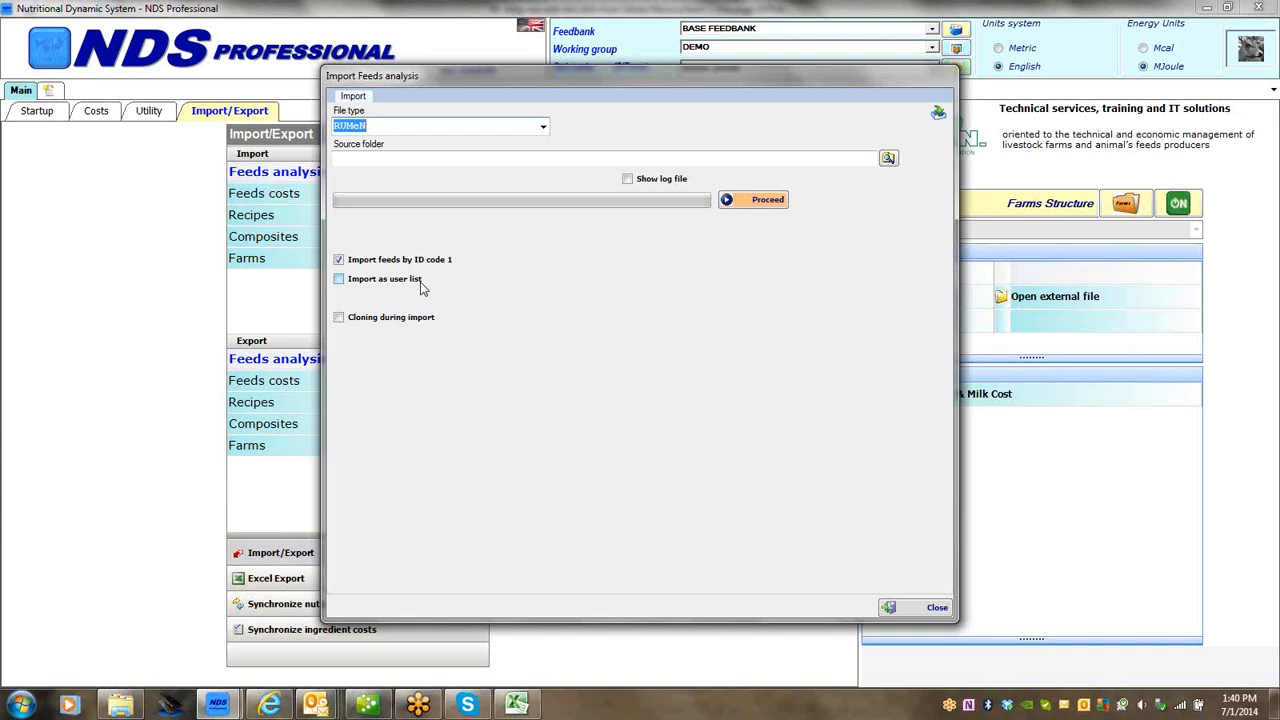
left_click(924, 610)
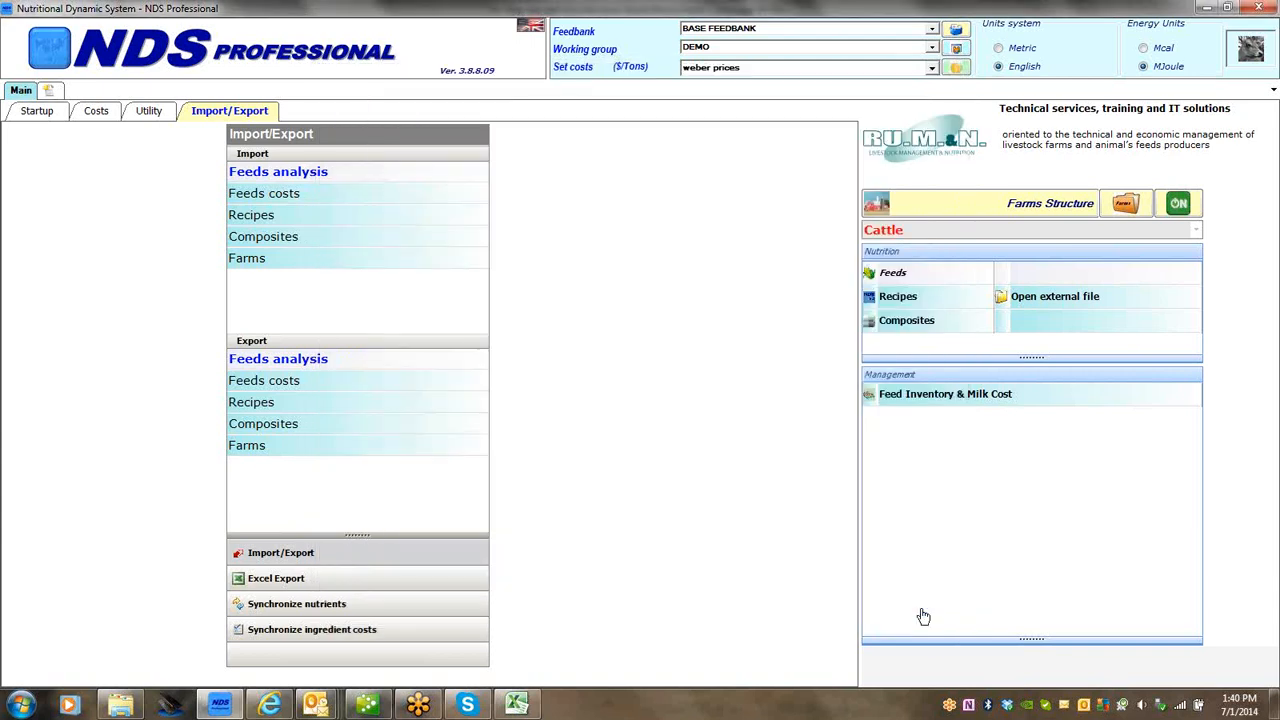
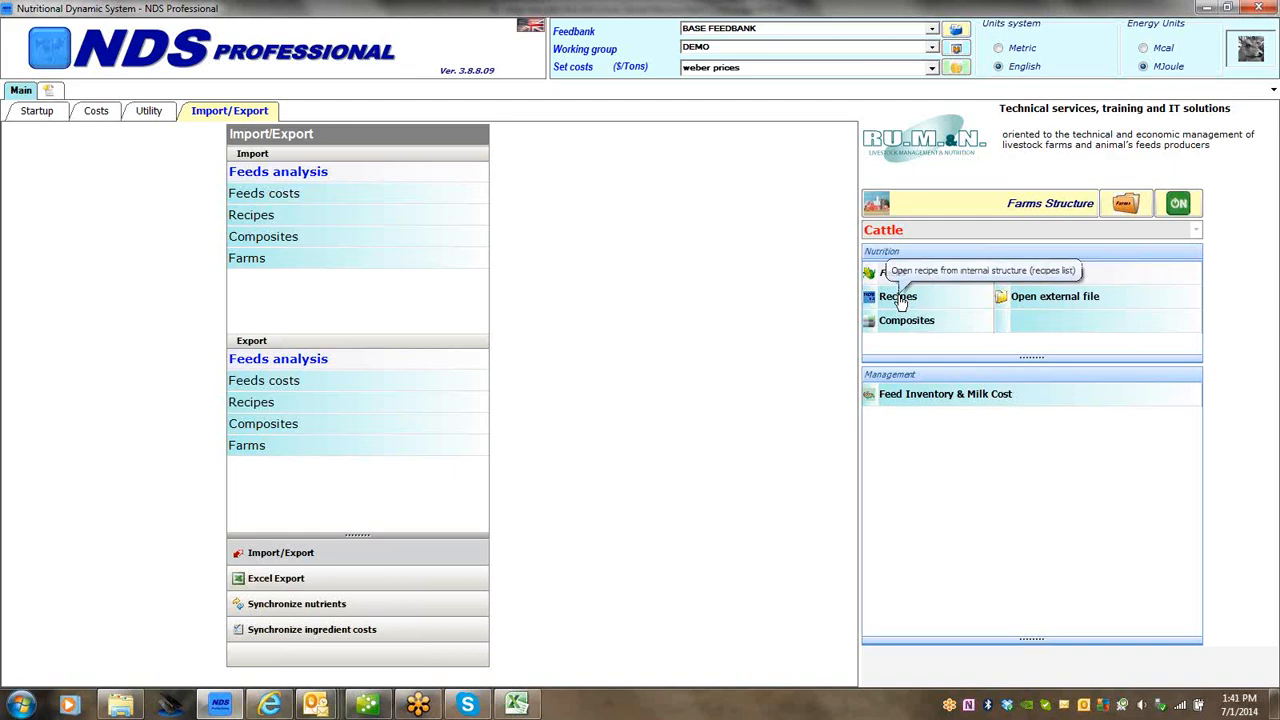
Step: Open the DEMO High Diet 2013 12 14 recipe from the AAA Demo farm and dismiss its list of updated feeds
left_click(899, 298)
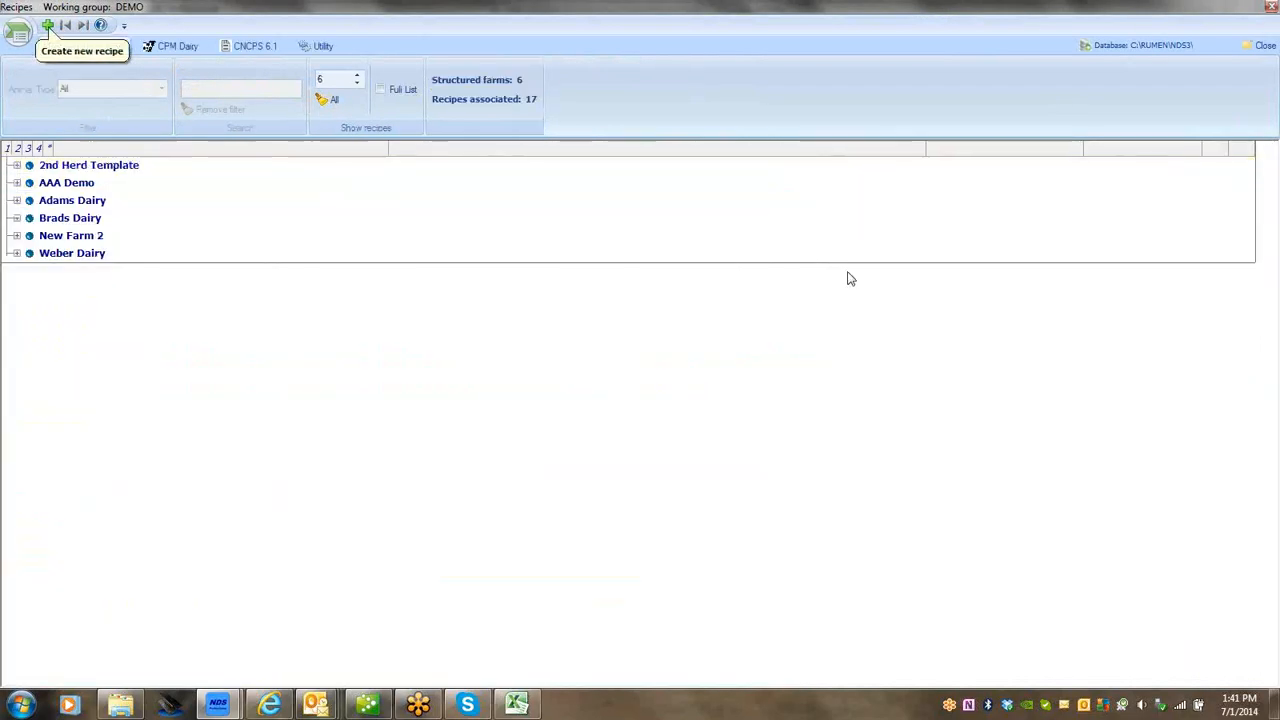
left_click(1230, 184)
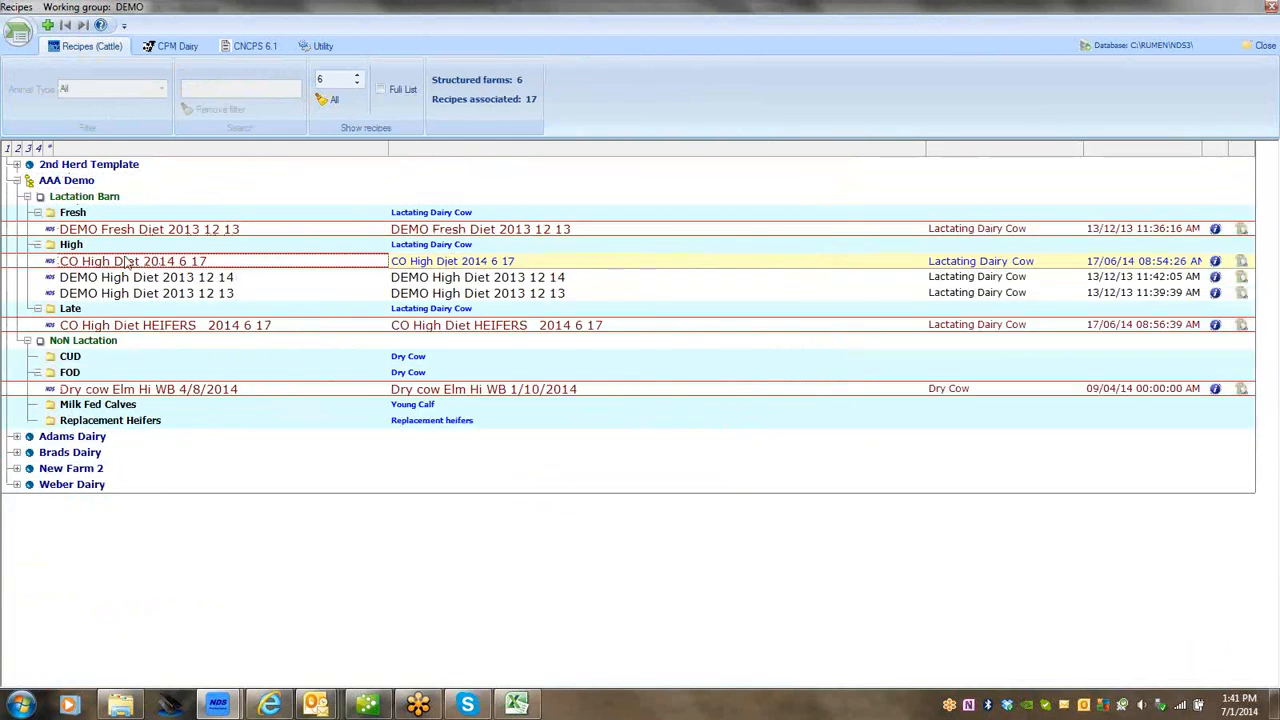
left_click(130, 279)
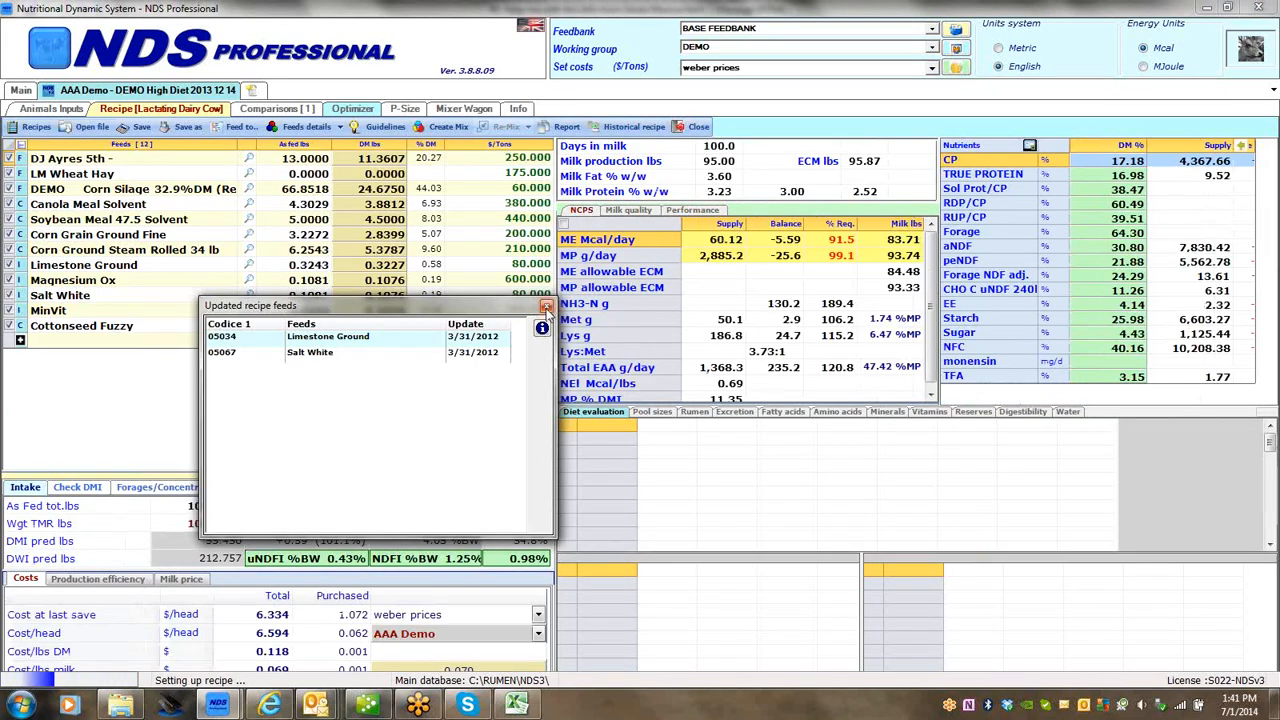
left_click(546, 306)
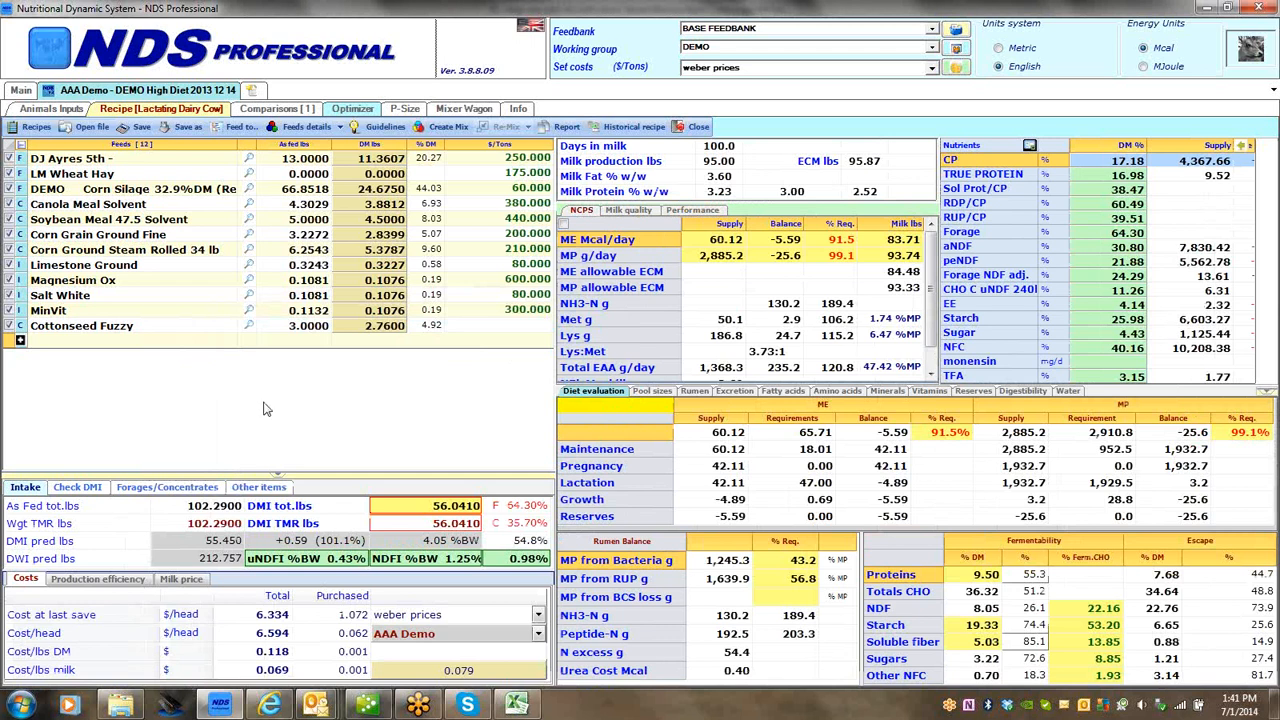
Step: Open the DEMO Corn Silage feed from the recipe, enable kernel processing and classify its physical form as Medium ground (1,2 - 2,0 cm)
left_click(249, 189)
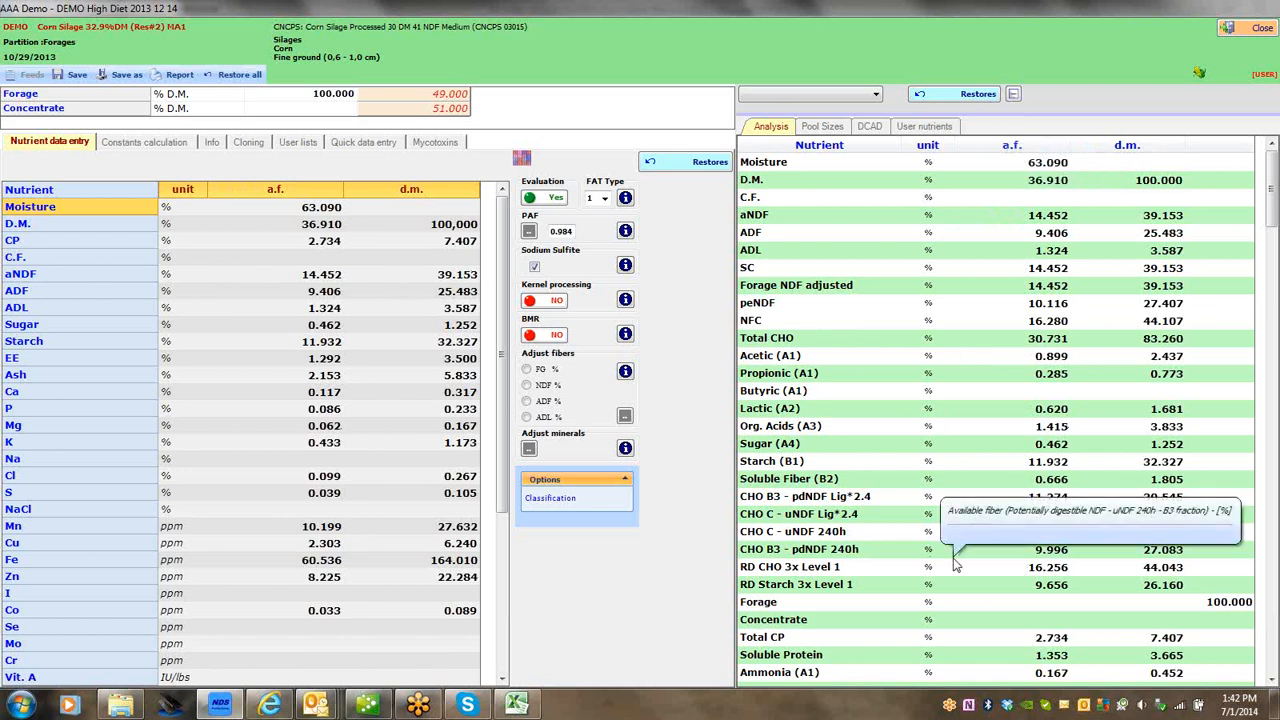
left_click(537, 305)
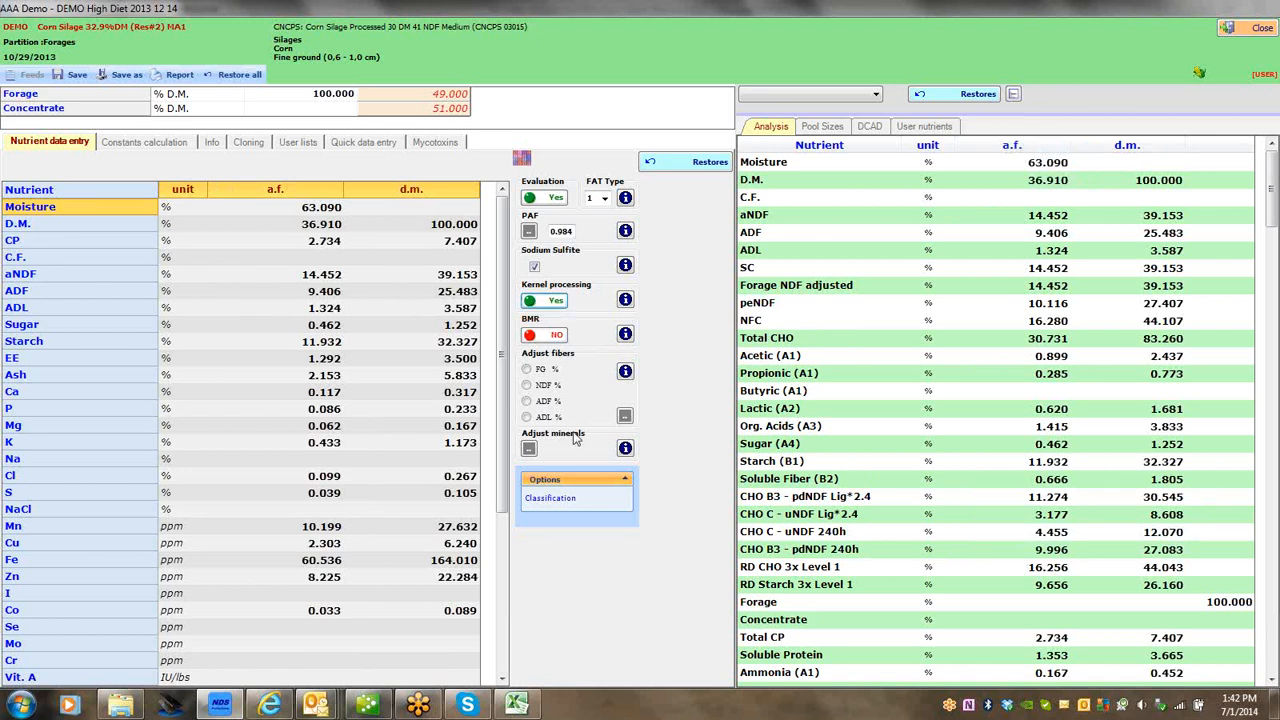
left_click(566, 503)
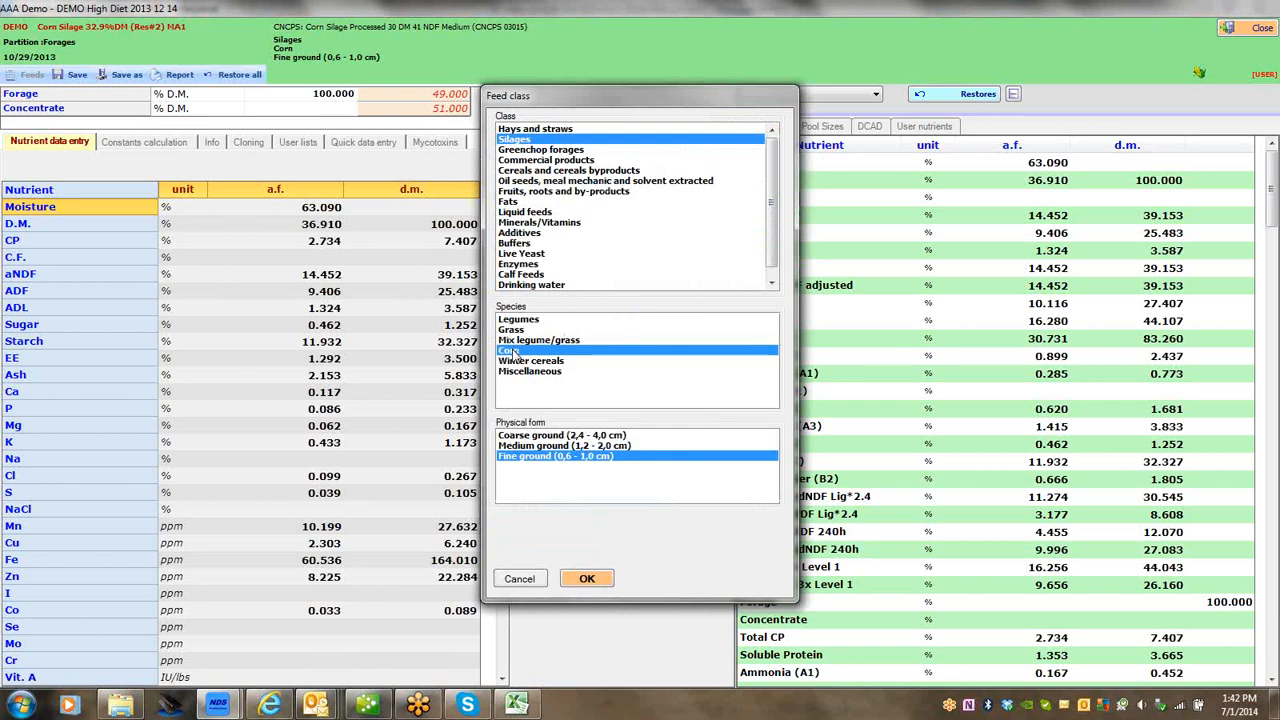
left_click(583, 446)
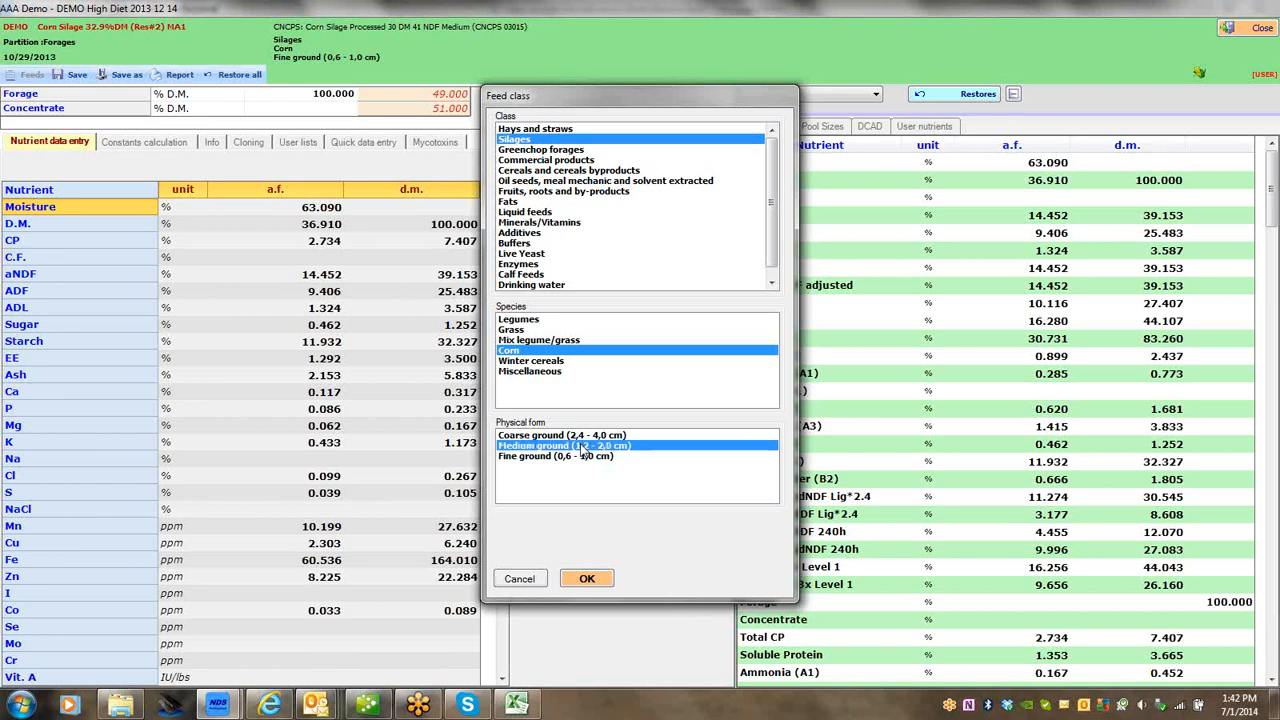
left_click(587, 580)
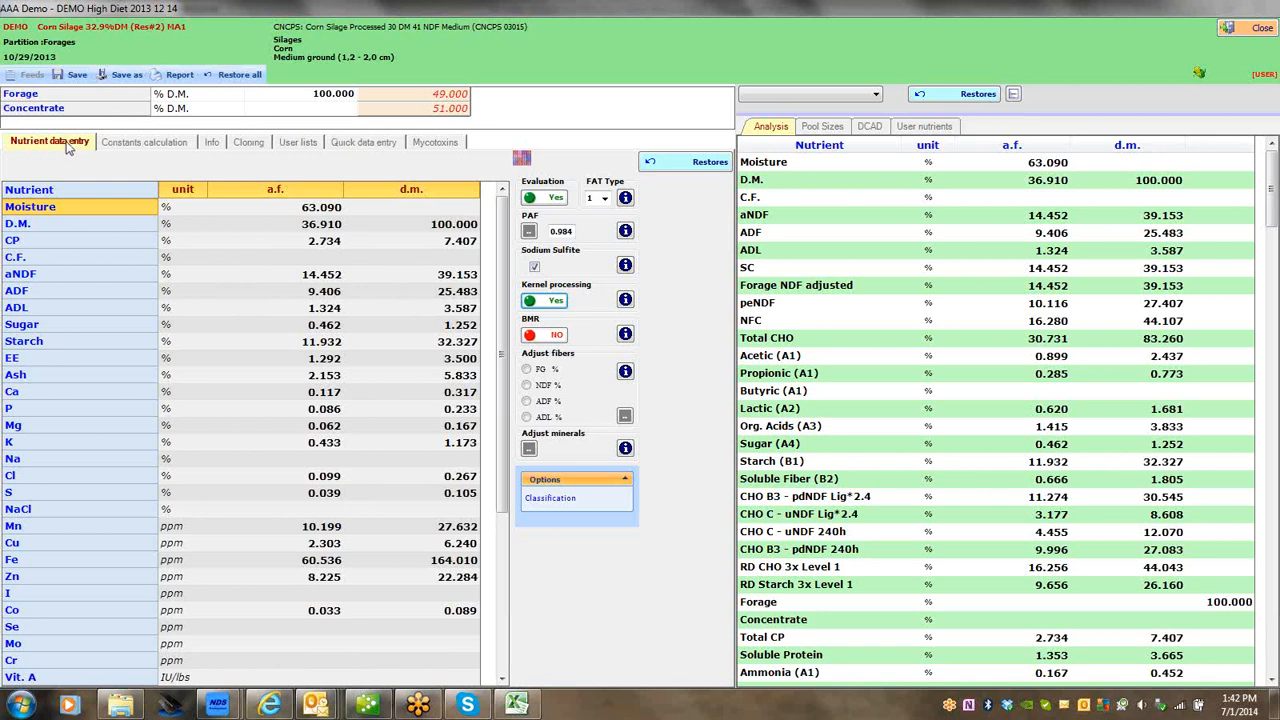
Step: Enter a new CP value of 8 % on a dry matter basis in the corn silage's quick data entry
left_click(369, 145)
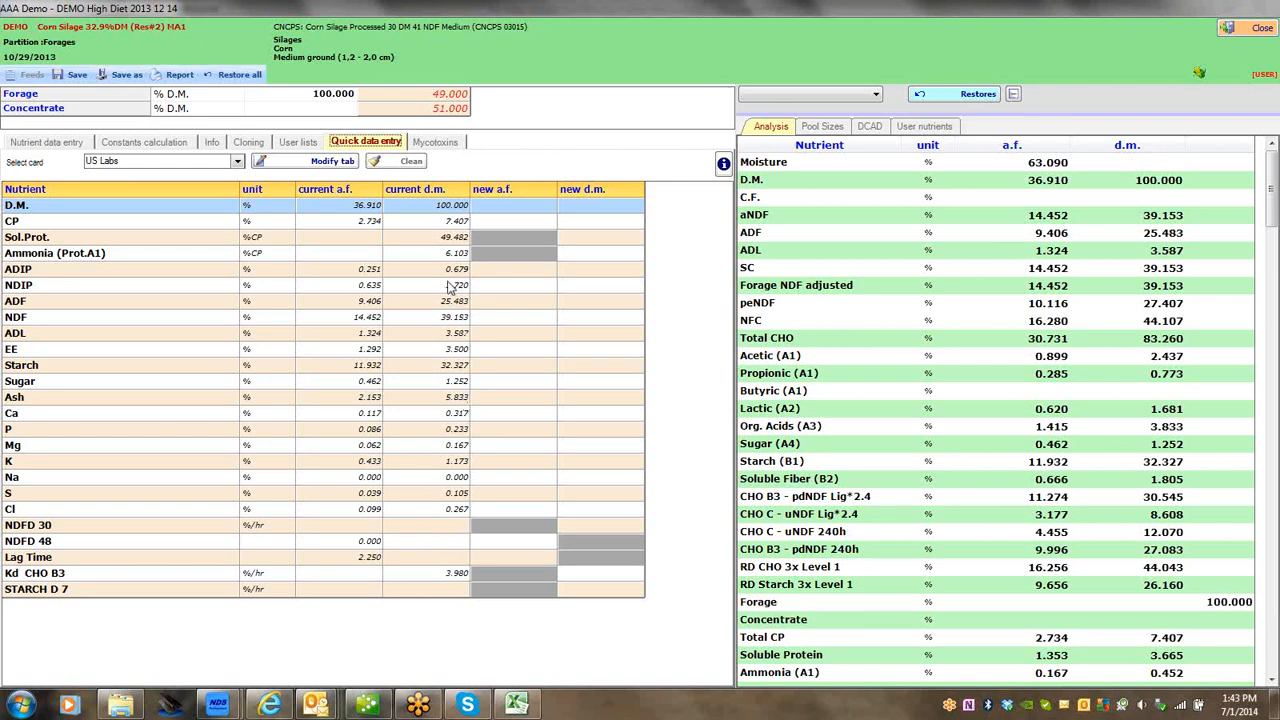
left_click(609, 228)
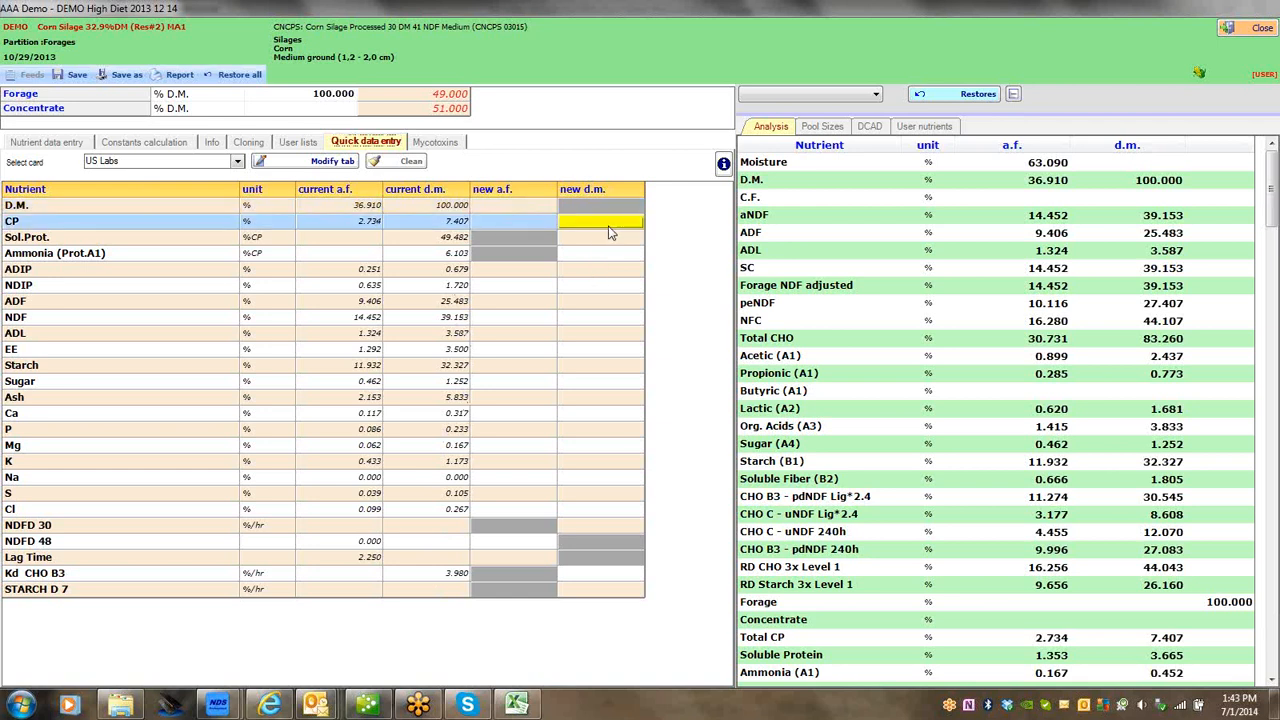
type("8")
key("Return")
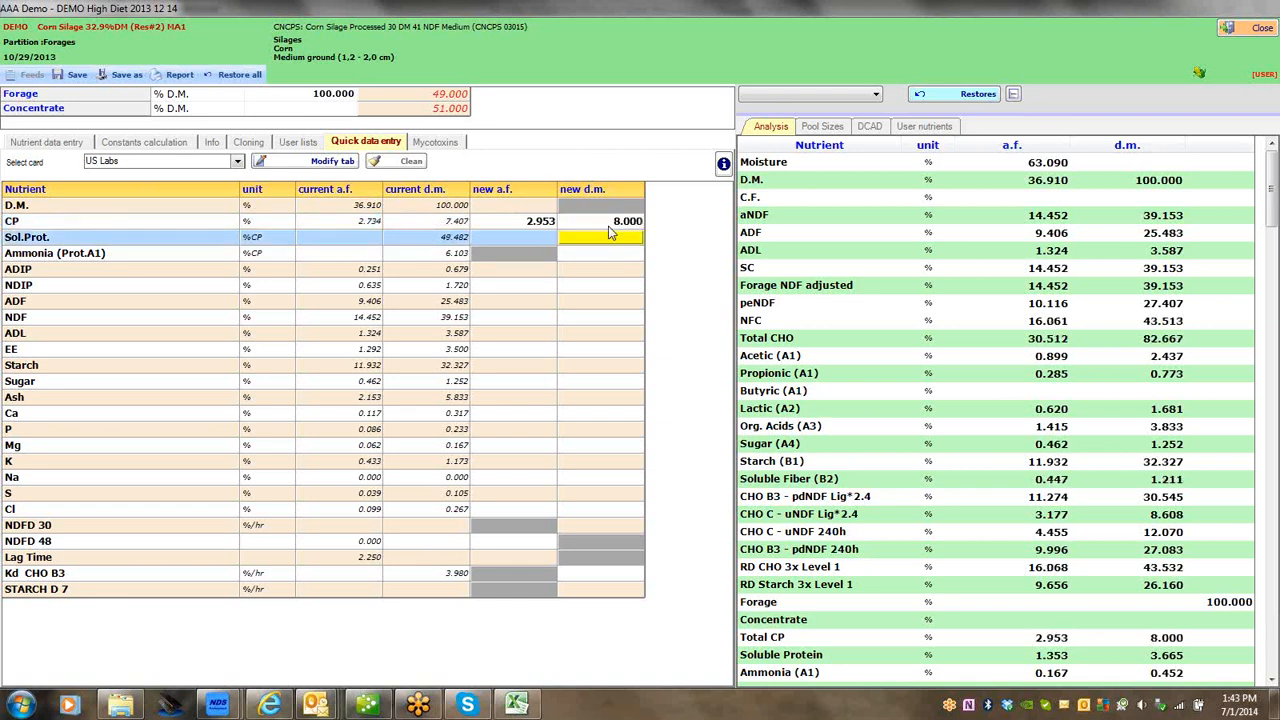
Step: Enter a new Starch value of 30 % on a dry matter basis for the corn silage
key("Down")
key("Down")
key("Down")
key("Down")
key("Down")
key("Down")
key("Down")
key("Down")
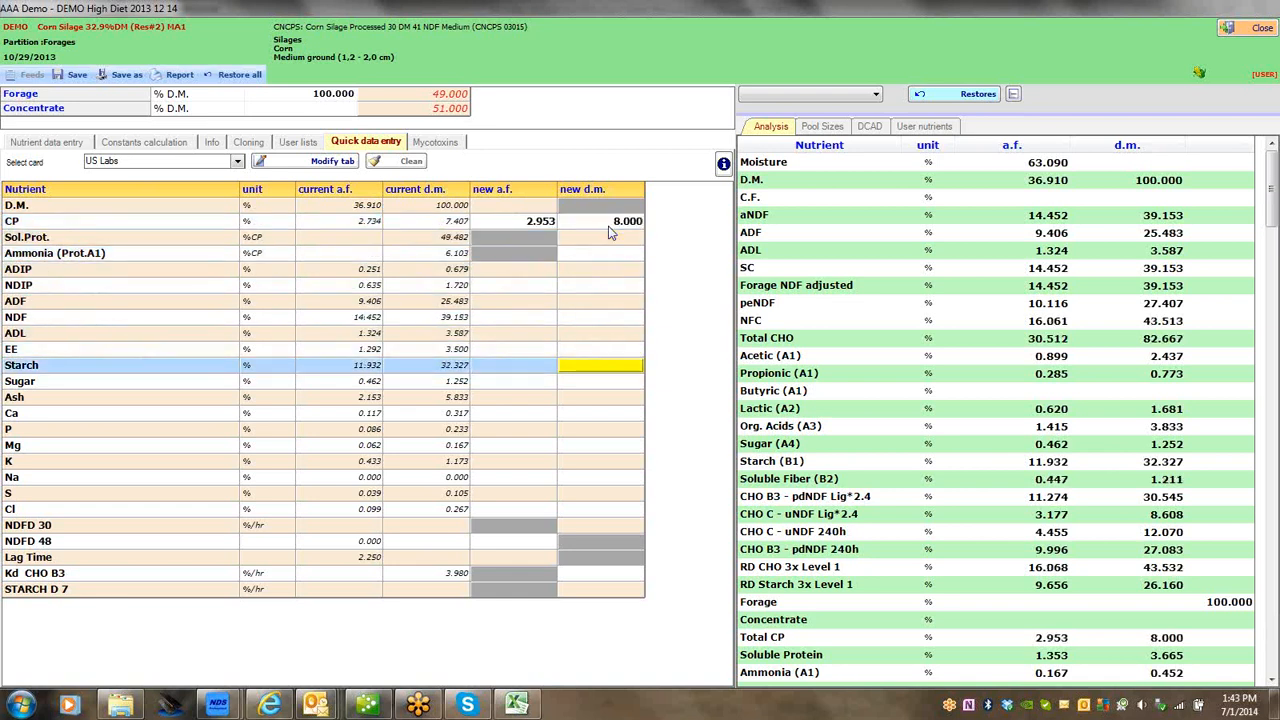
type("30")
key("Return")
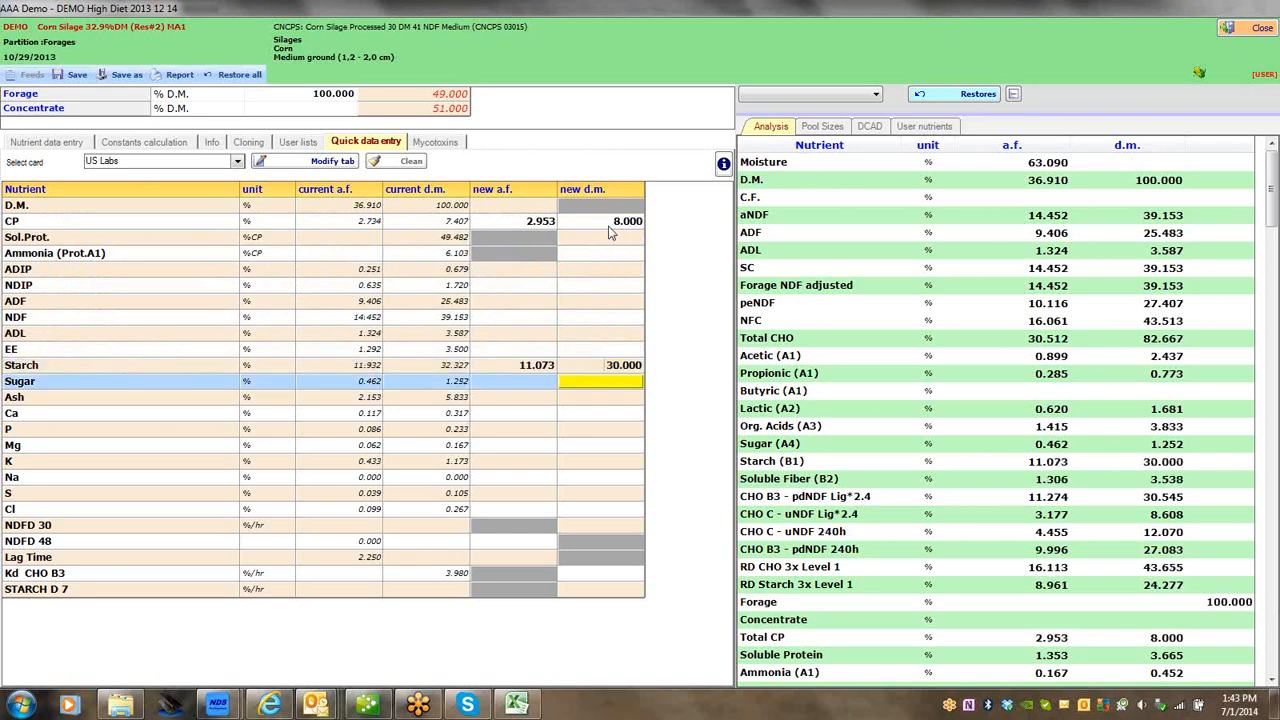
Step: Set the corn silage's new as-fed D.M. to 30 % and save the feed
left_click(530, 209)
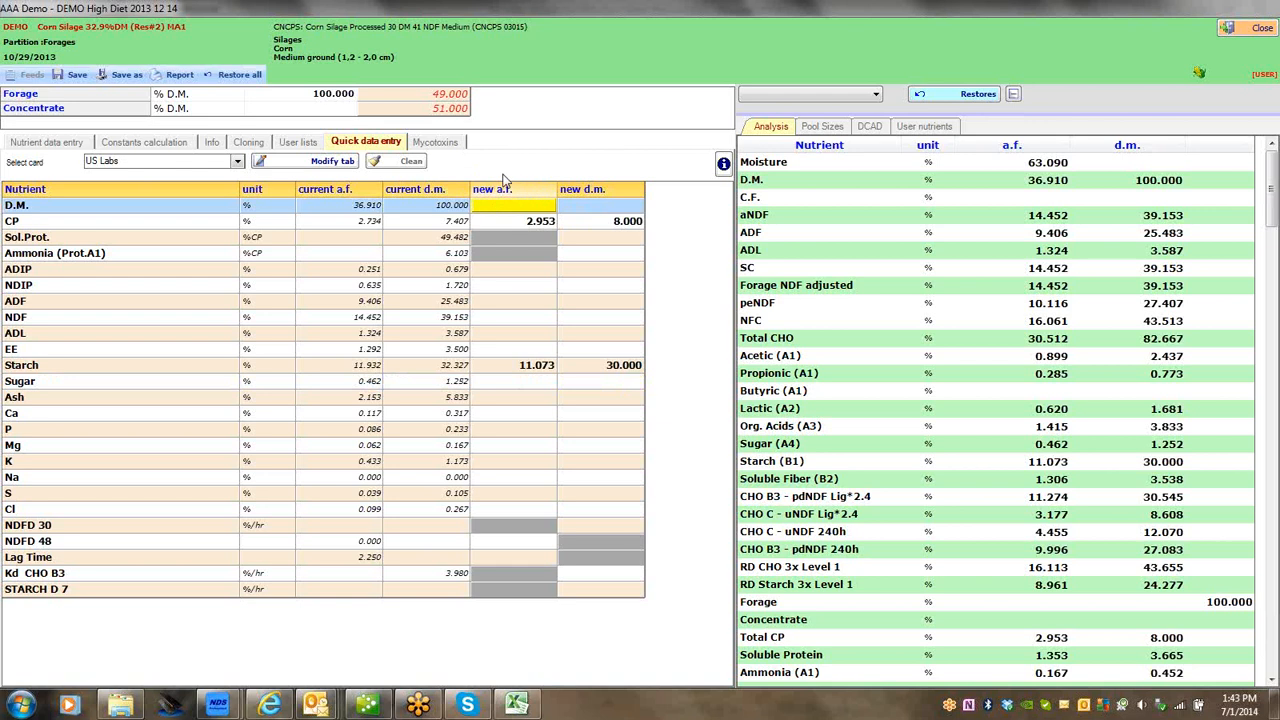
left_click(597, 208)
left_click(520, 208)
type("30")
key("Return")
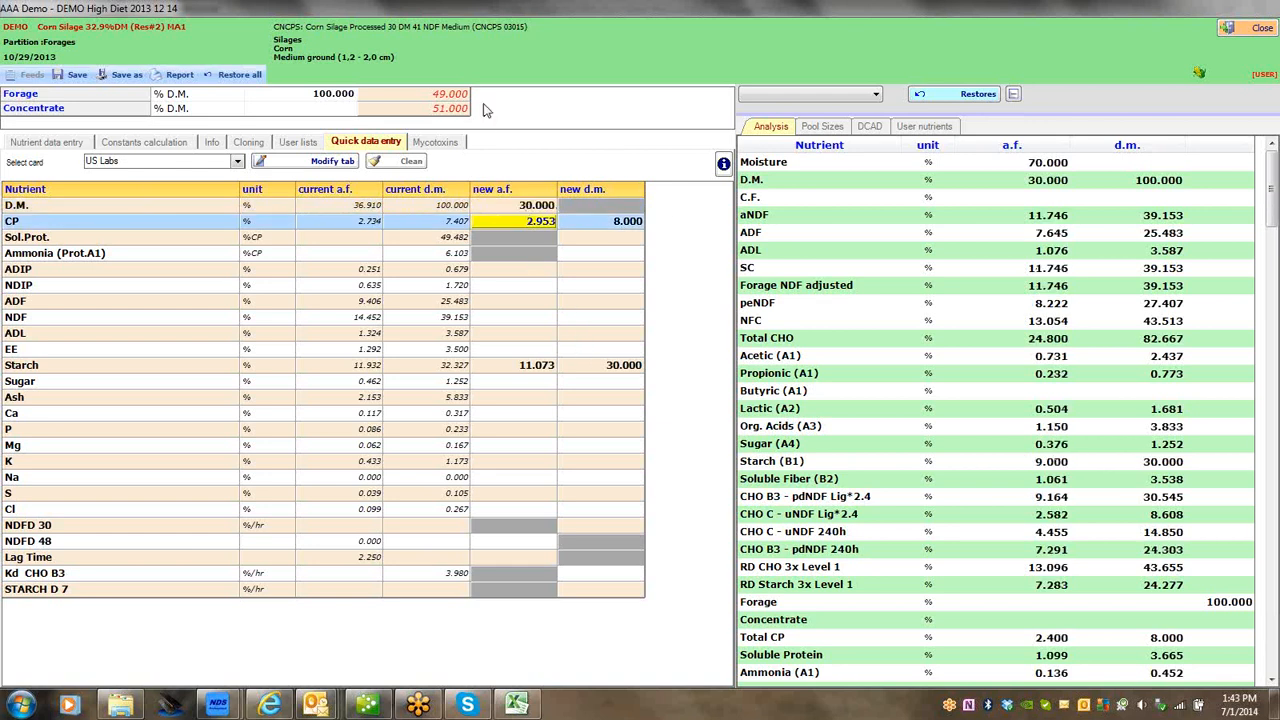
left_click(76, 80)
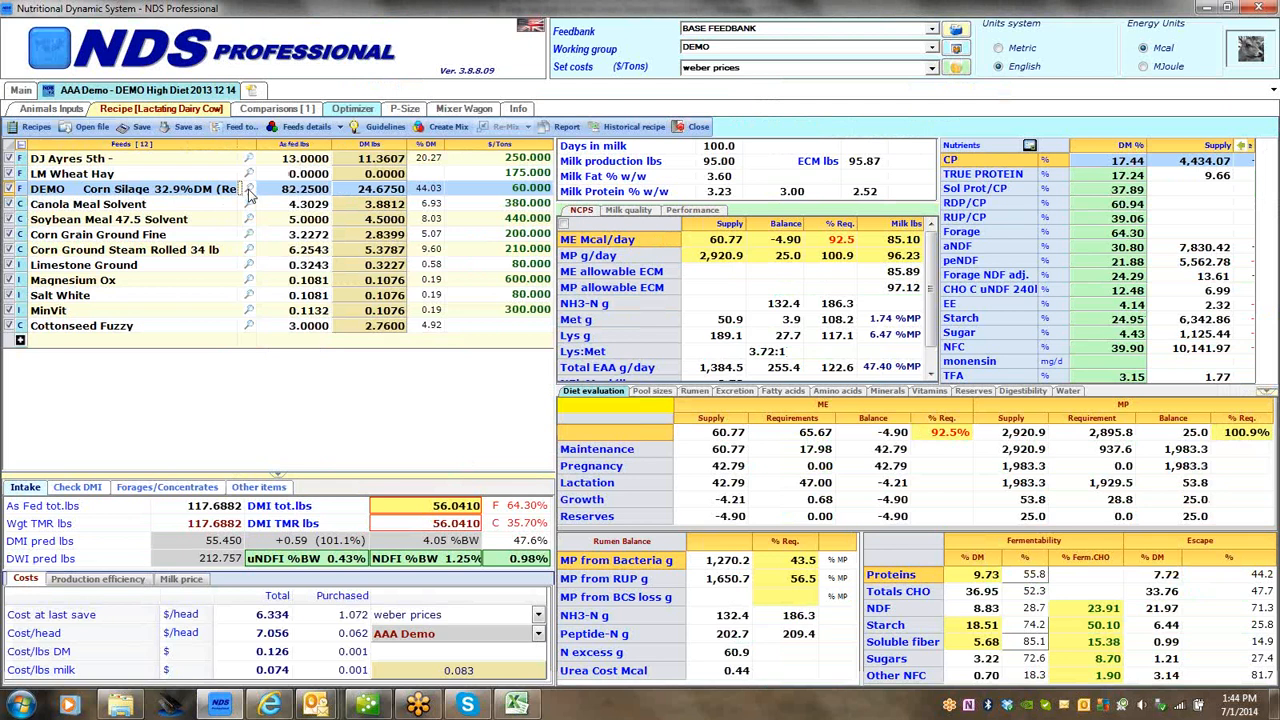
Step: Reopen the DEMO Corn Silage feed, check its list of resampled analyses and review its quick data entry values
left_click(249, 190)
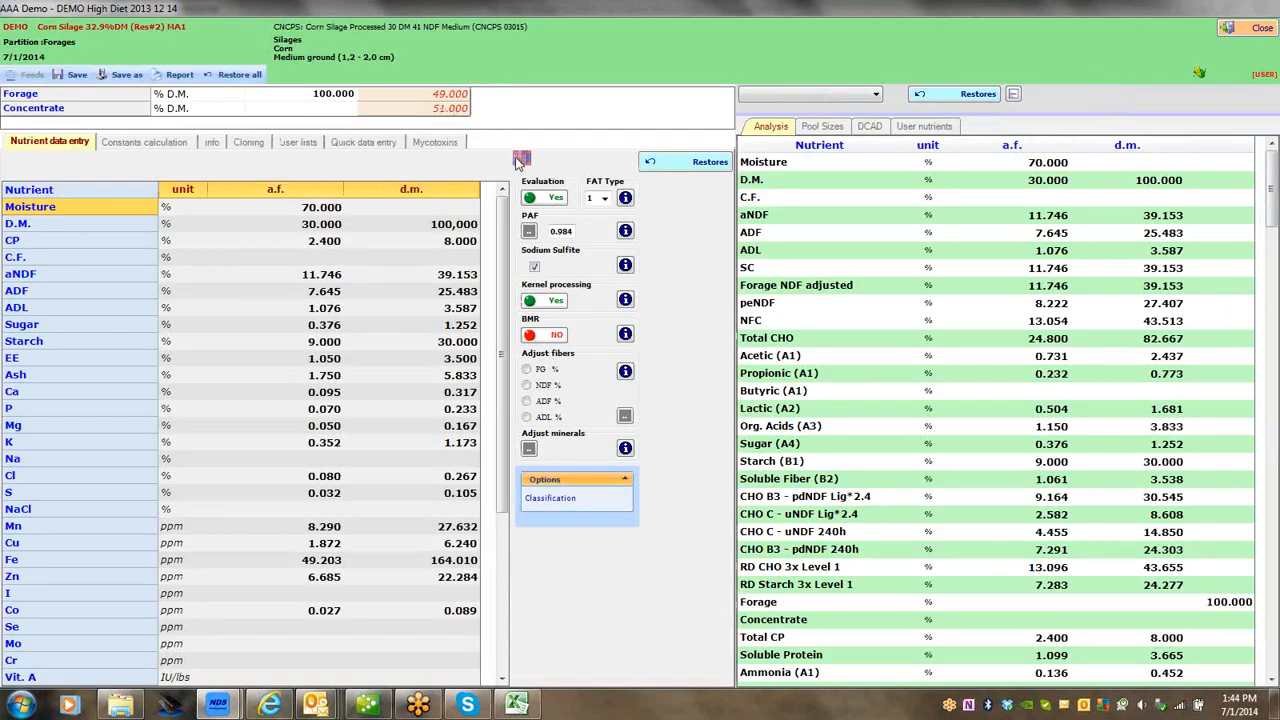
mouse_move(518, 158)
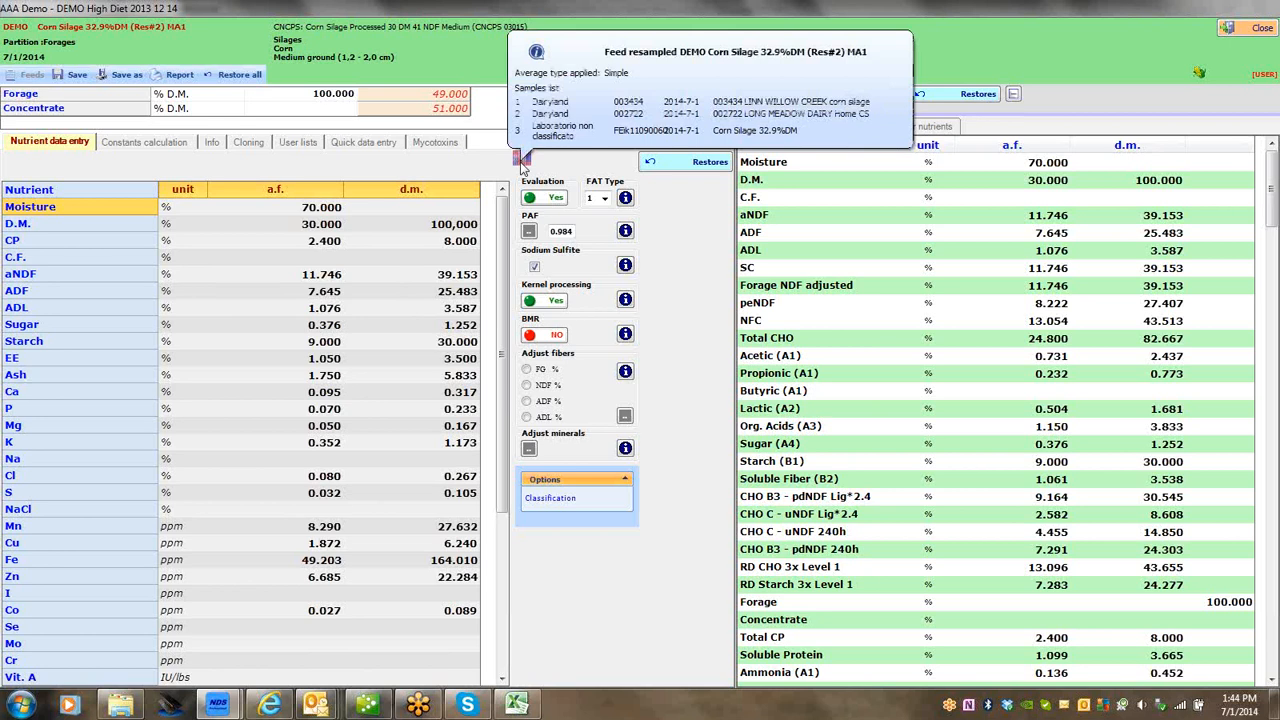
left_click(360, 142)
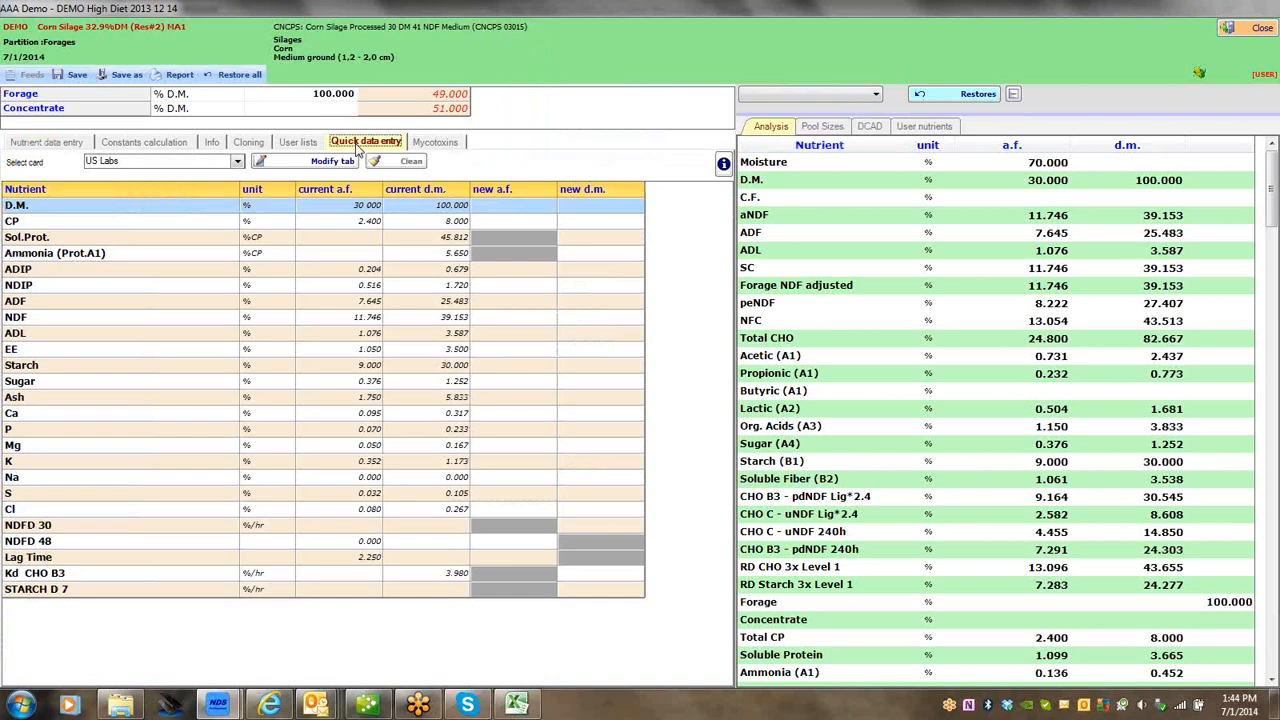
Step: Set the silage's peNDF to the reference value of 78 % NDF in the carbohydrate constants
left_click(158, 142)
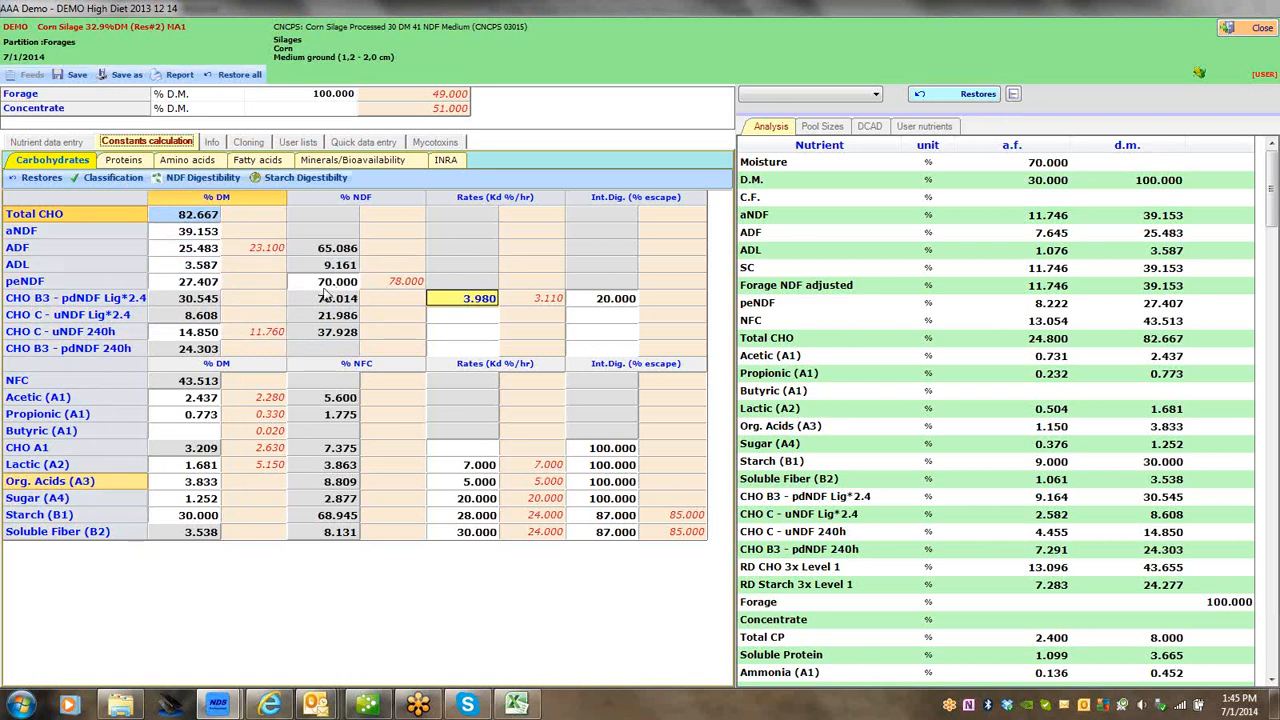
left_click(402, 287)
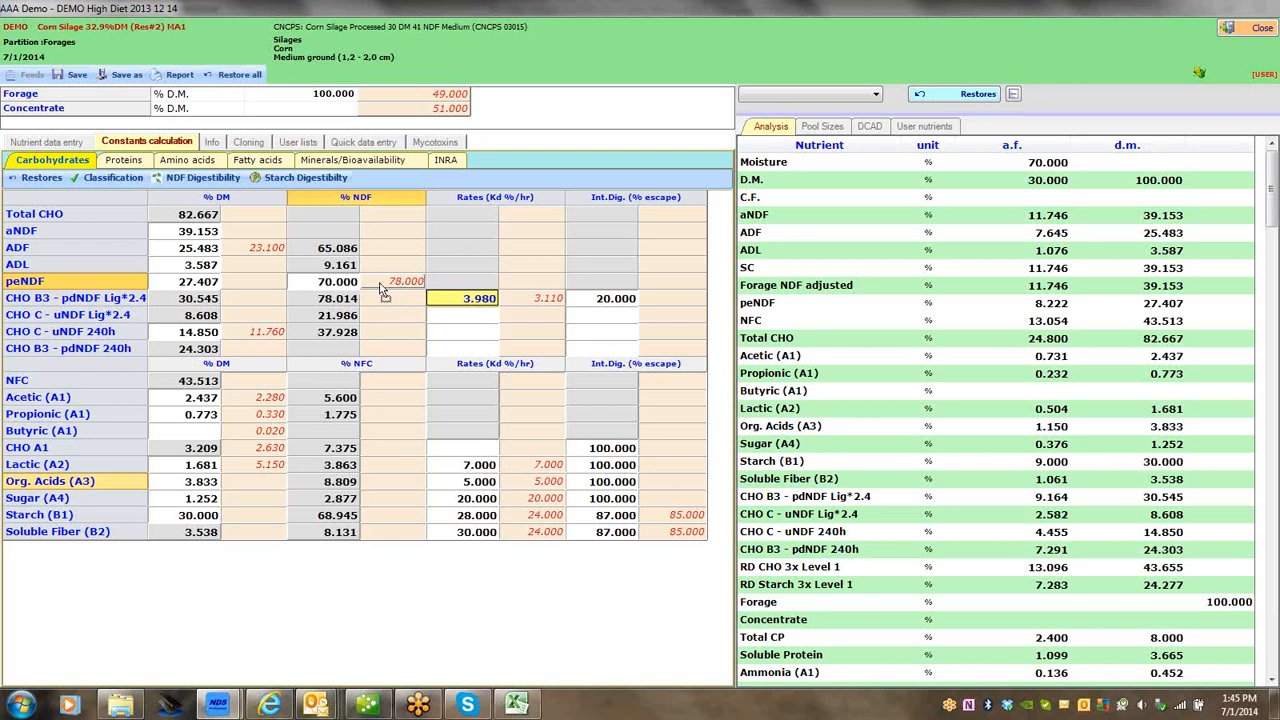
left_click_drag(350, 283, 350, 283)
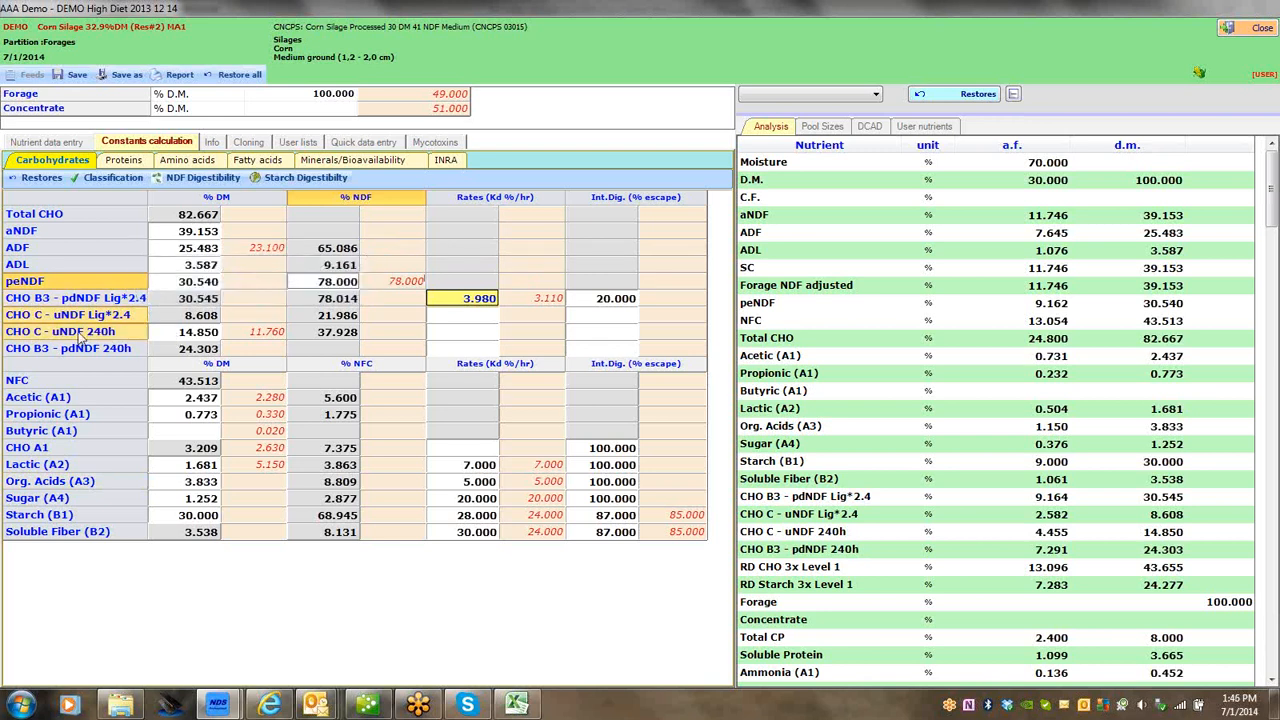
Step: Set the silage's Lactic (A2) acid content to 3 % DM in the carbohydrate constants
left_click(212, 345)
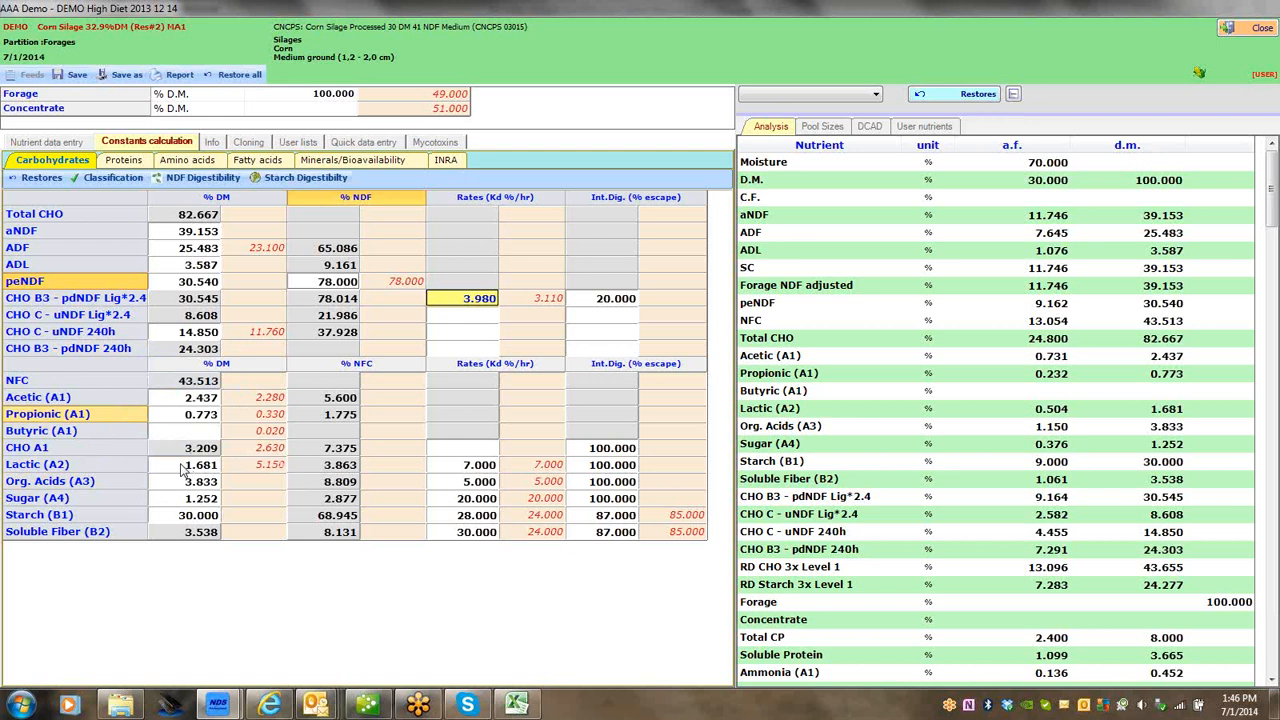
left_click(183, 467)
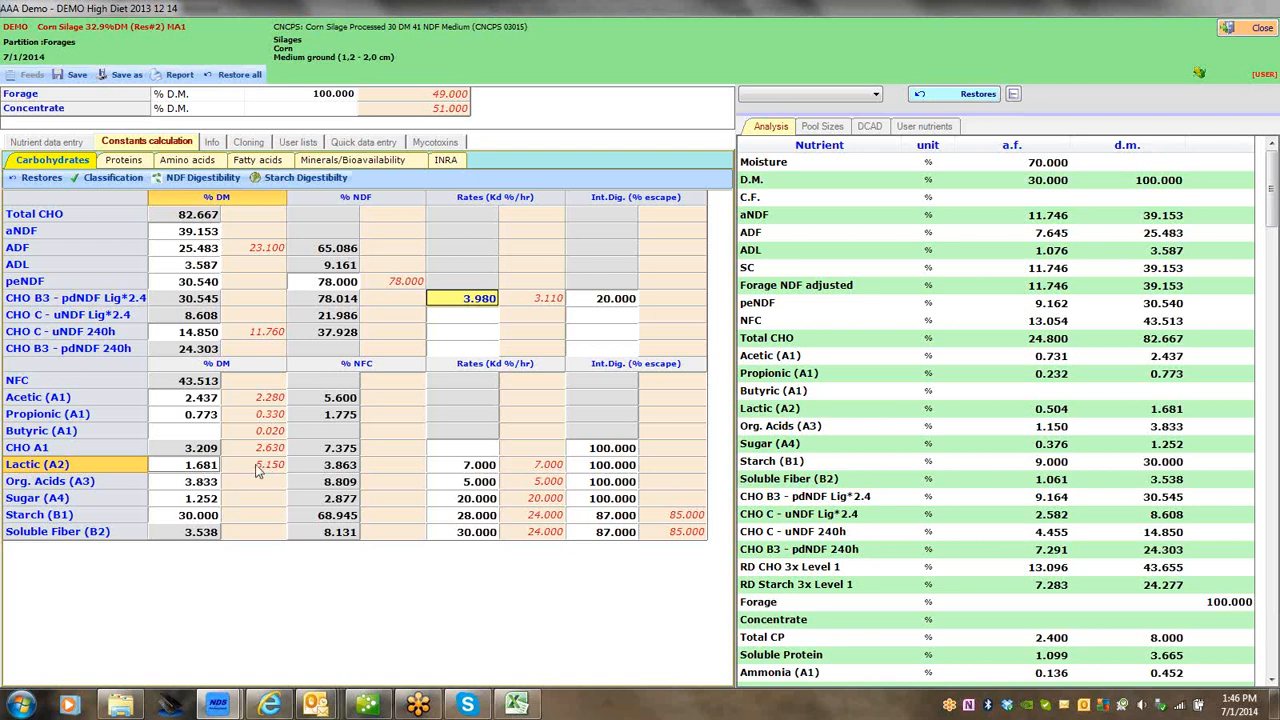
left_click(200, 466)
type("3")
key("Return")
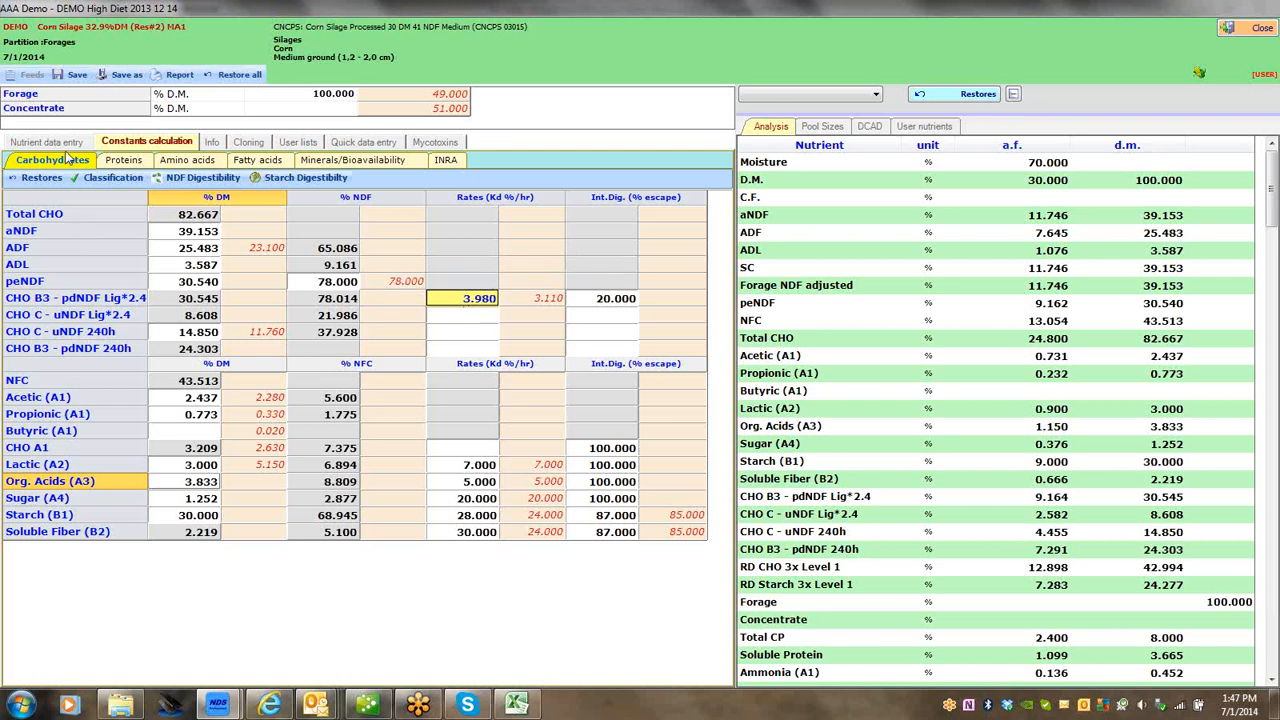
Step: Review the silage's NDF Digestibility and Starch Digestibility calculations and return to its carbohydrate constants
left_click(199, 179)
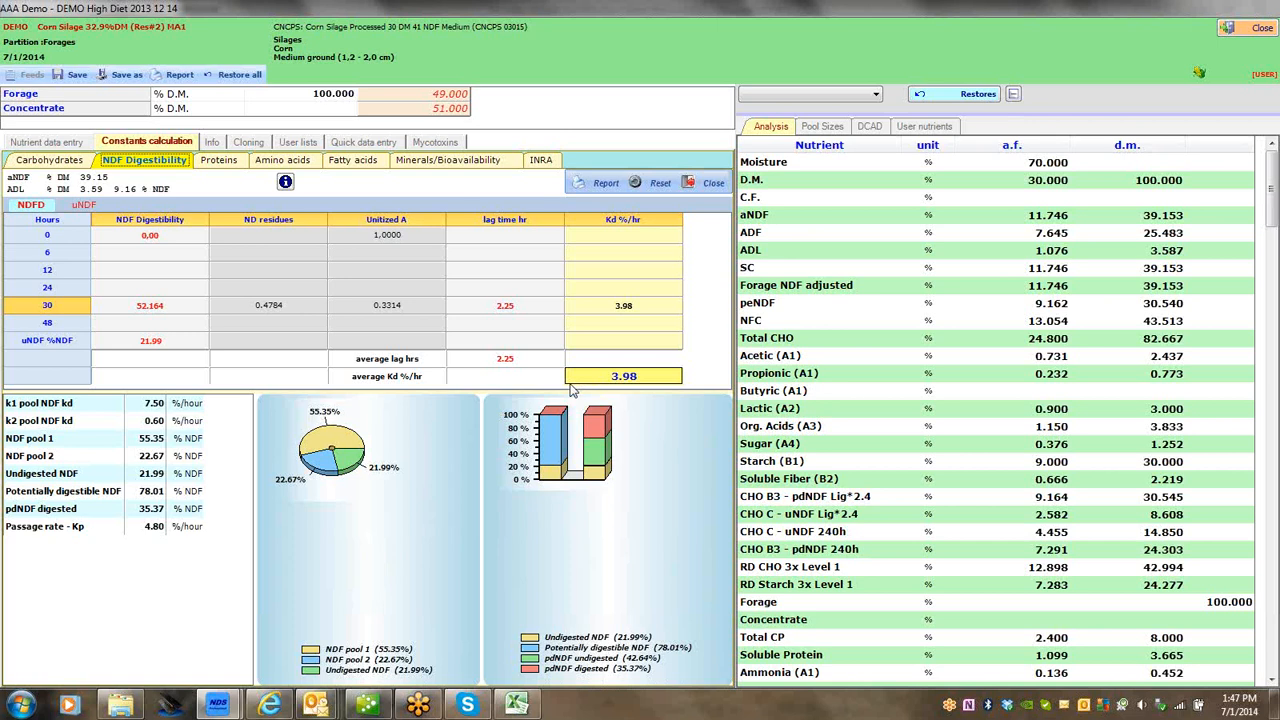
left_click(80, 160)
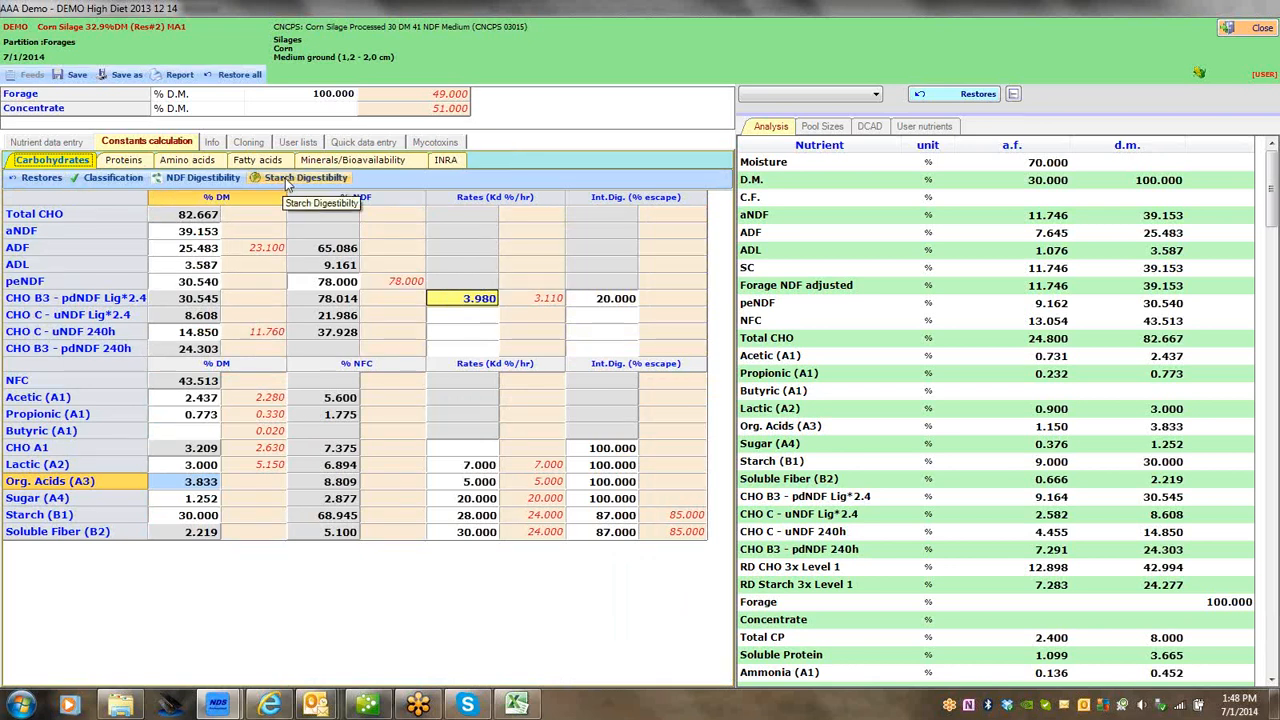
left_click(288, 184)
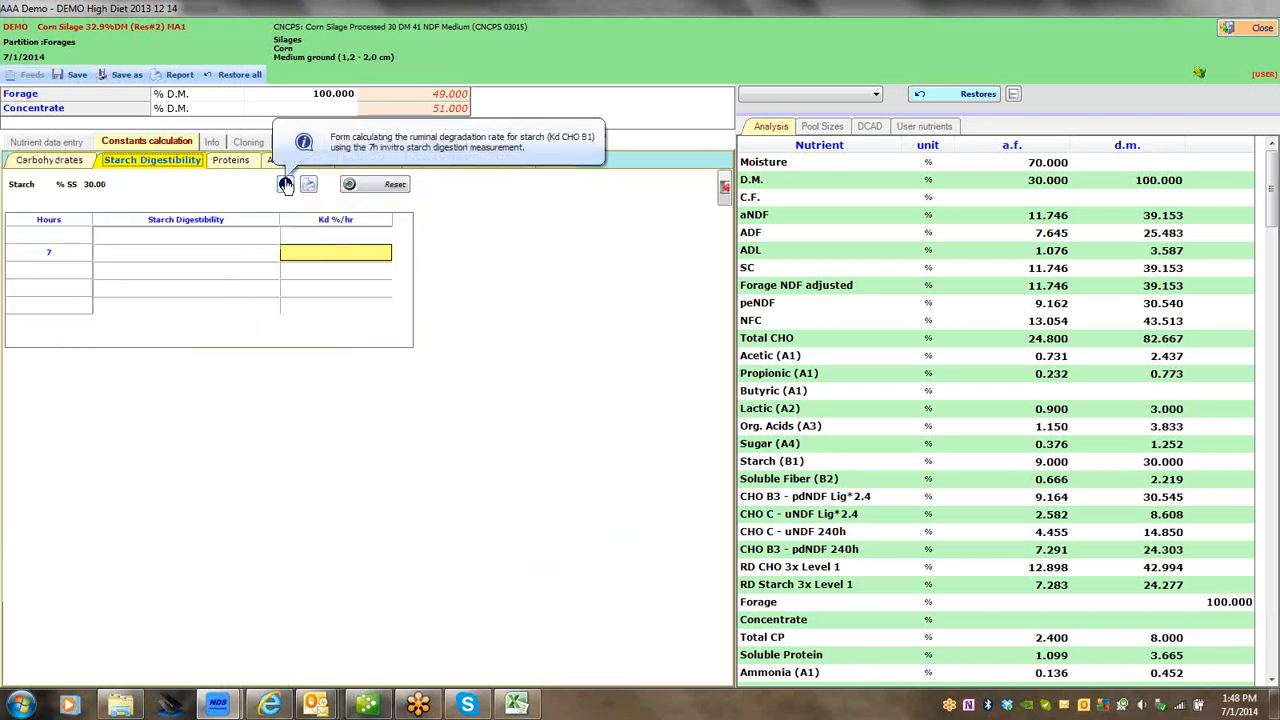
left_click(50, 161)
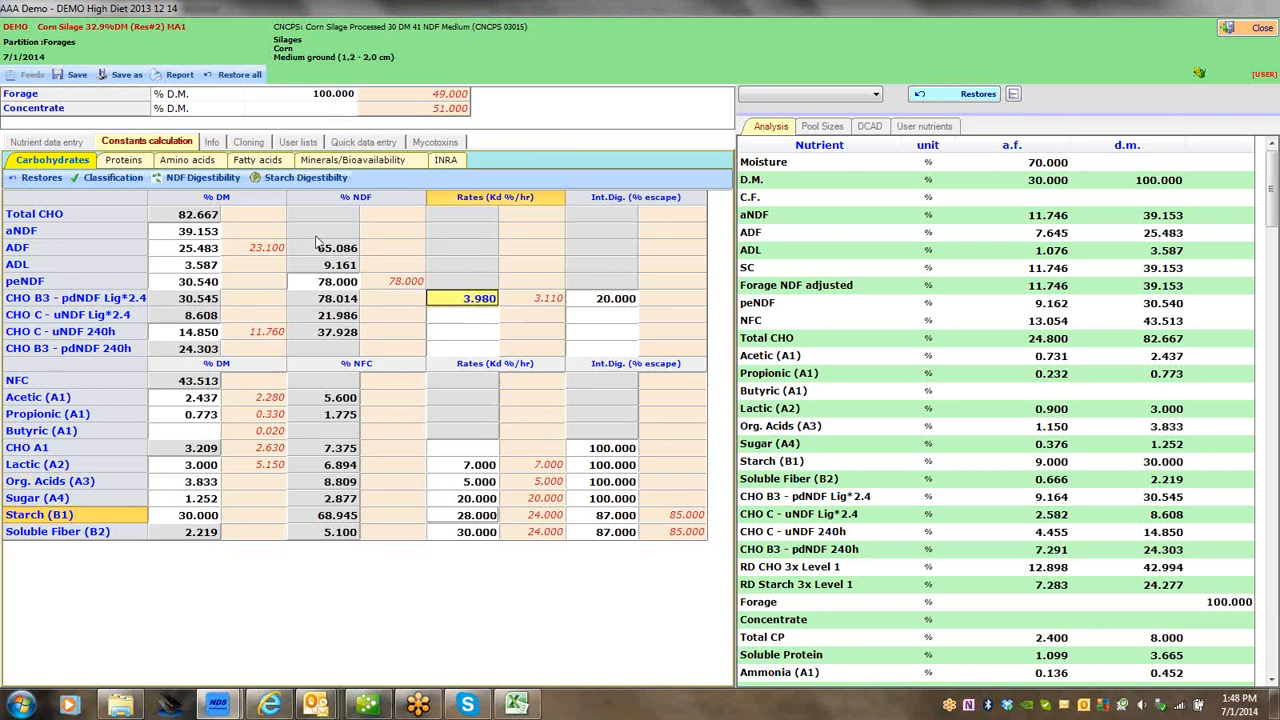
Step: Enter a 7-hour Starch Digestibility of 78 for the silage and return to its carbohydrate constants
left_click(284, 182)
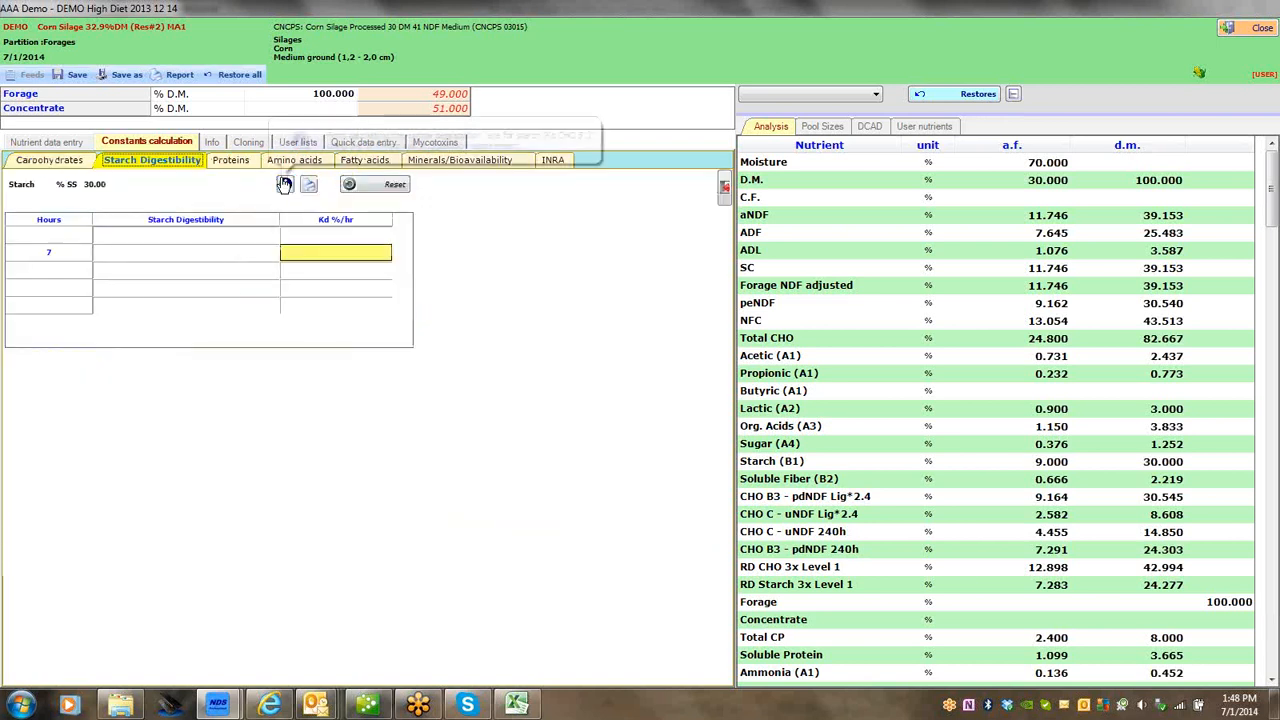
left_click(183, 257)
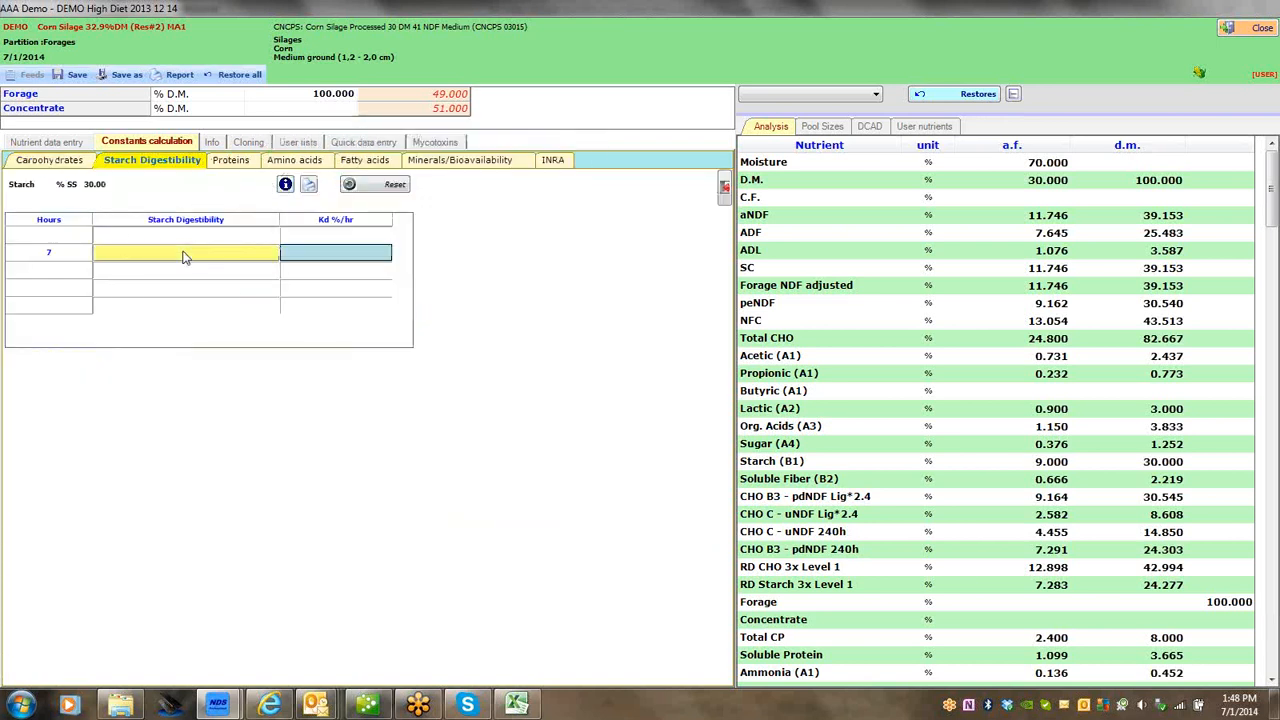
type("78")
key("Return")
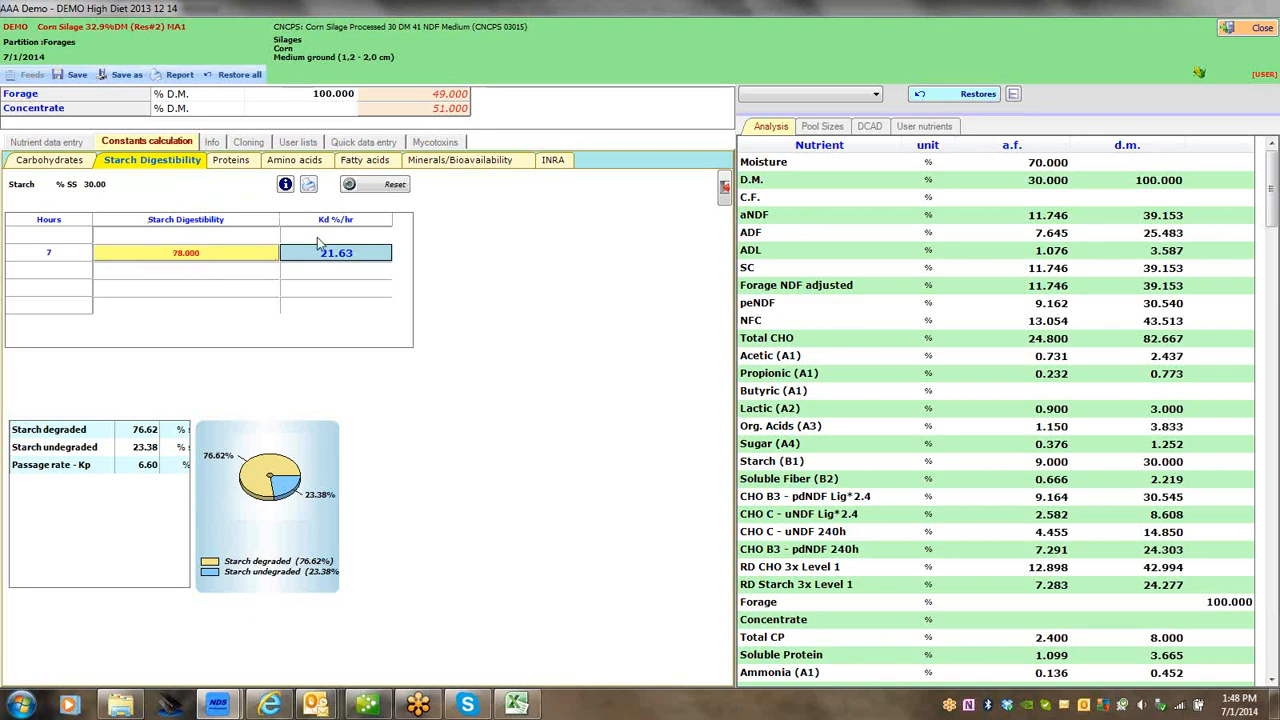
left_click(50, 160)
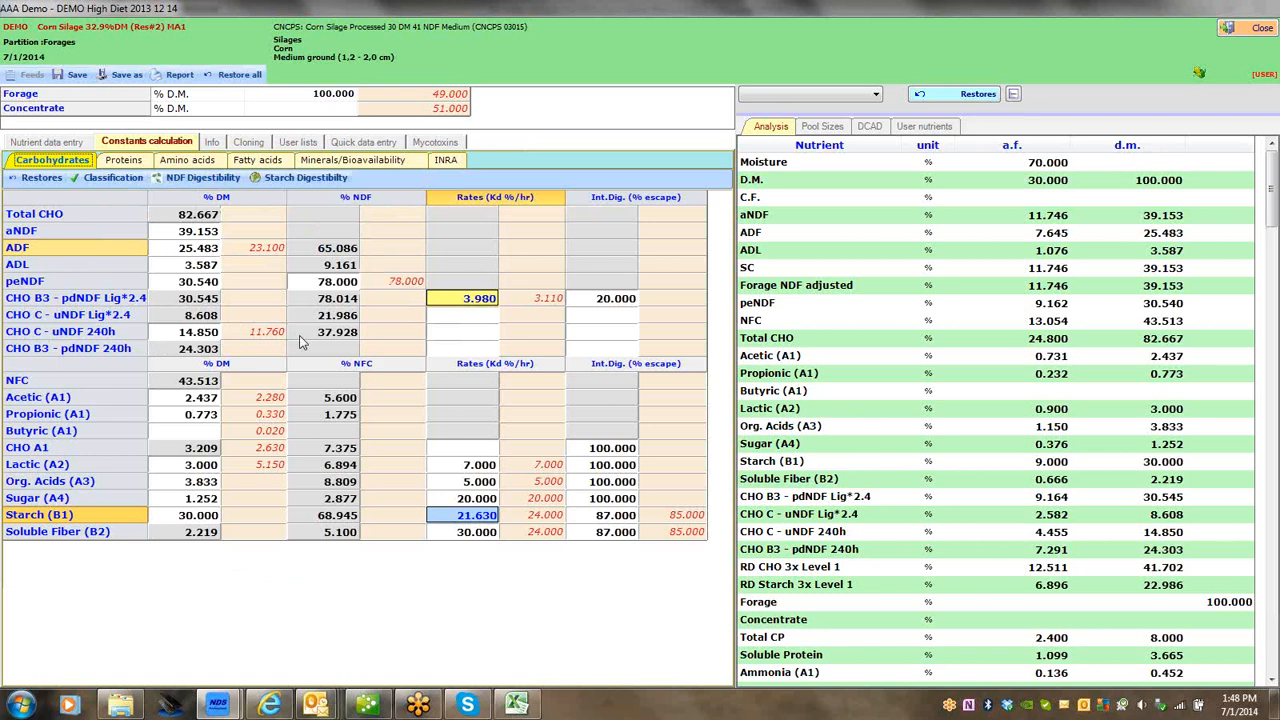
Step: Check the source of the silage's CHO B3 rate, reset its NDF Digestibility data and return to the carbohydrate constants
left_click(449, 415)
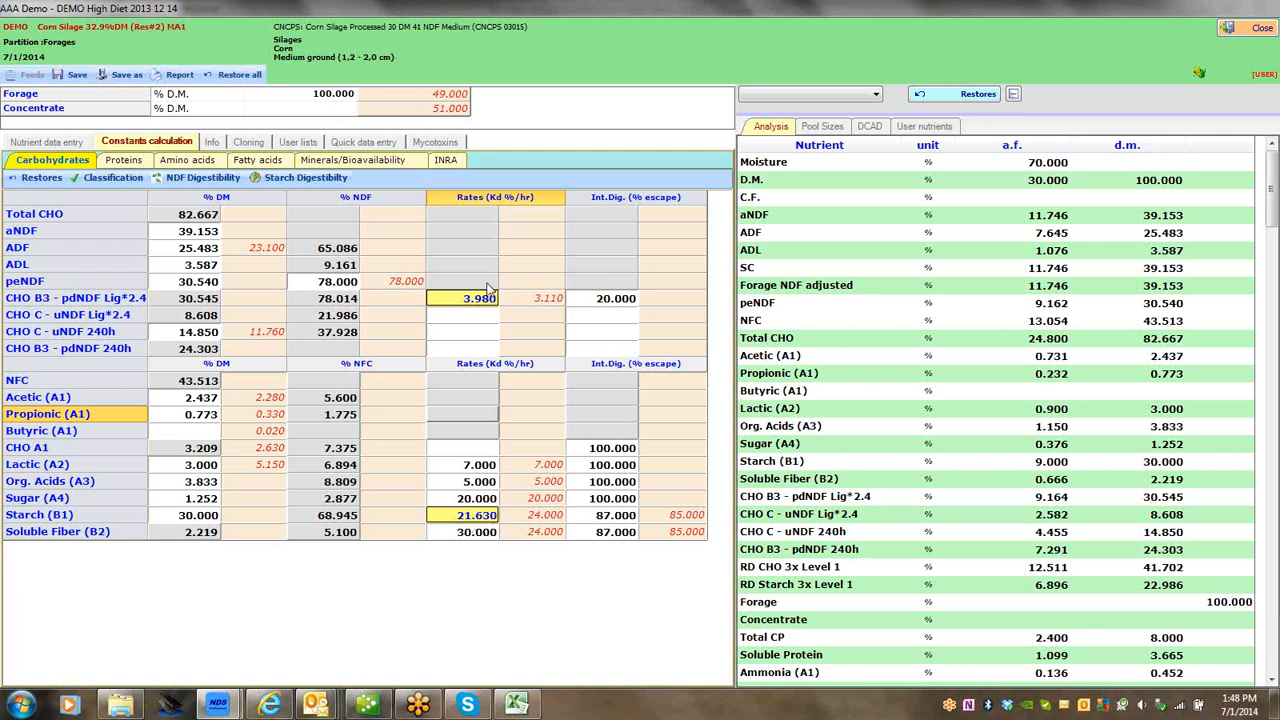
mouse_move(470, 306)
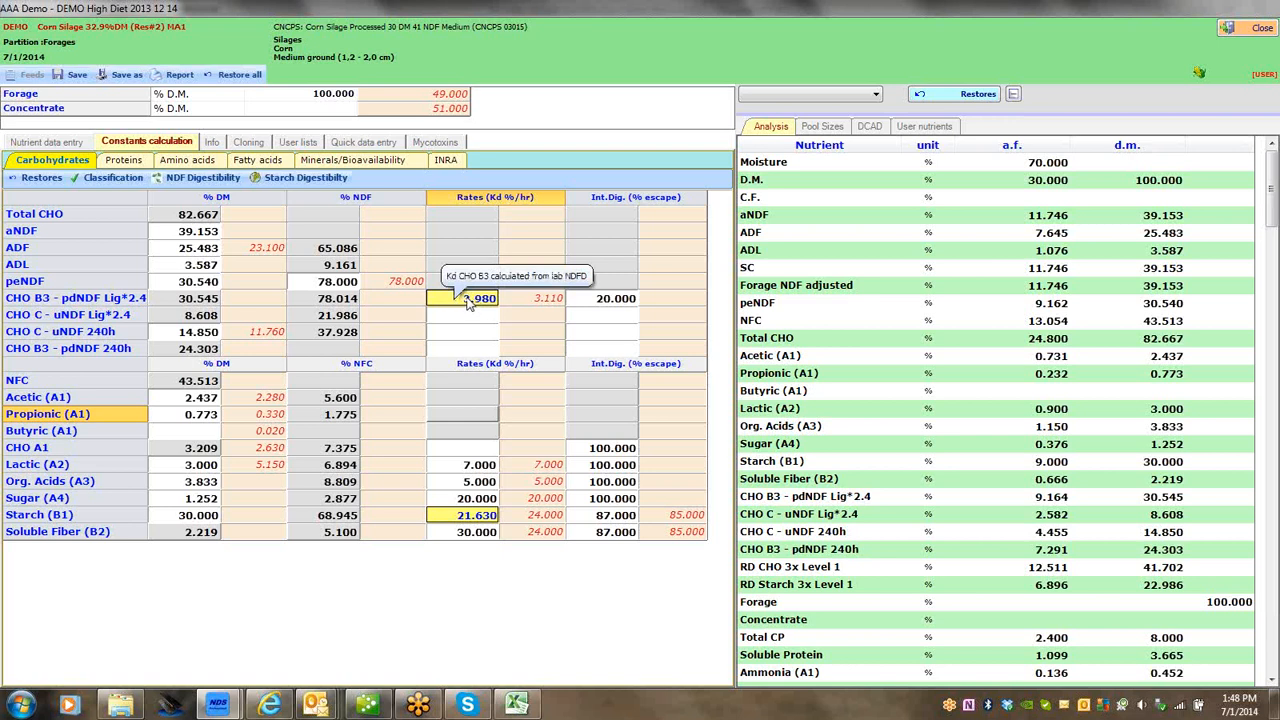
left_click(199, 185)
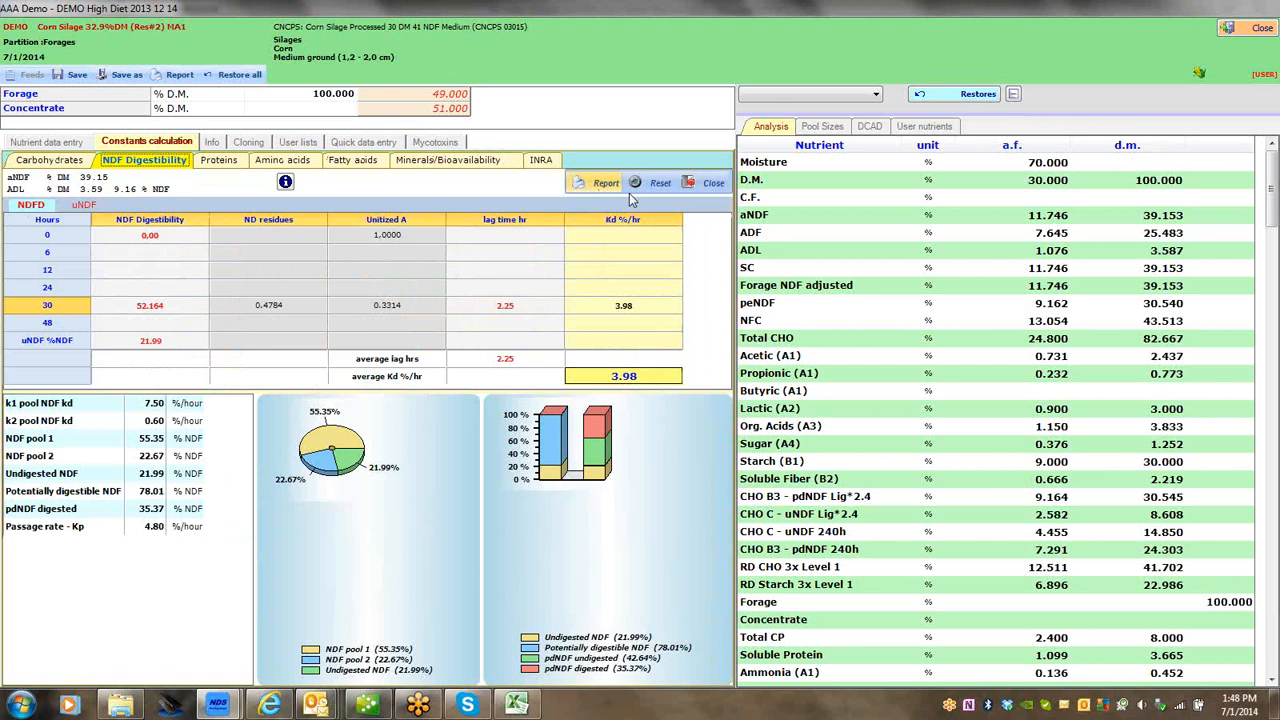
left_click(652, 184)
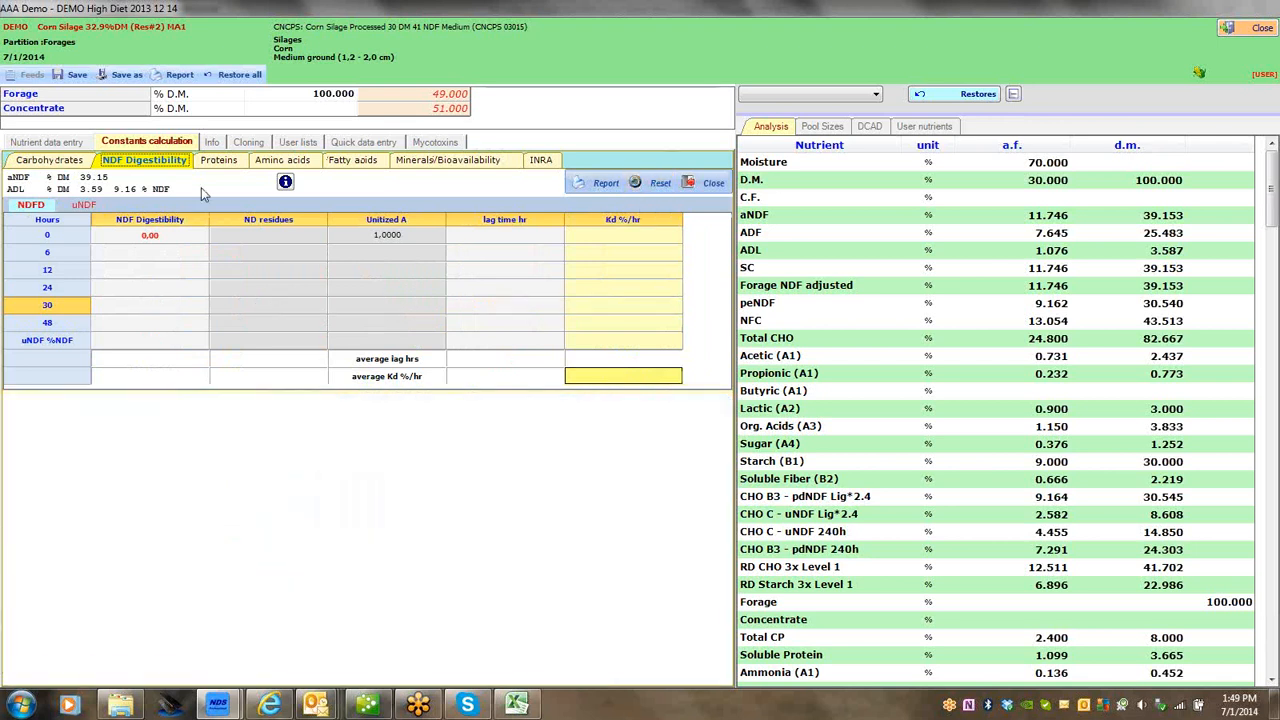
left_click(47, 161)
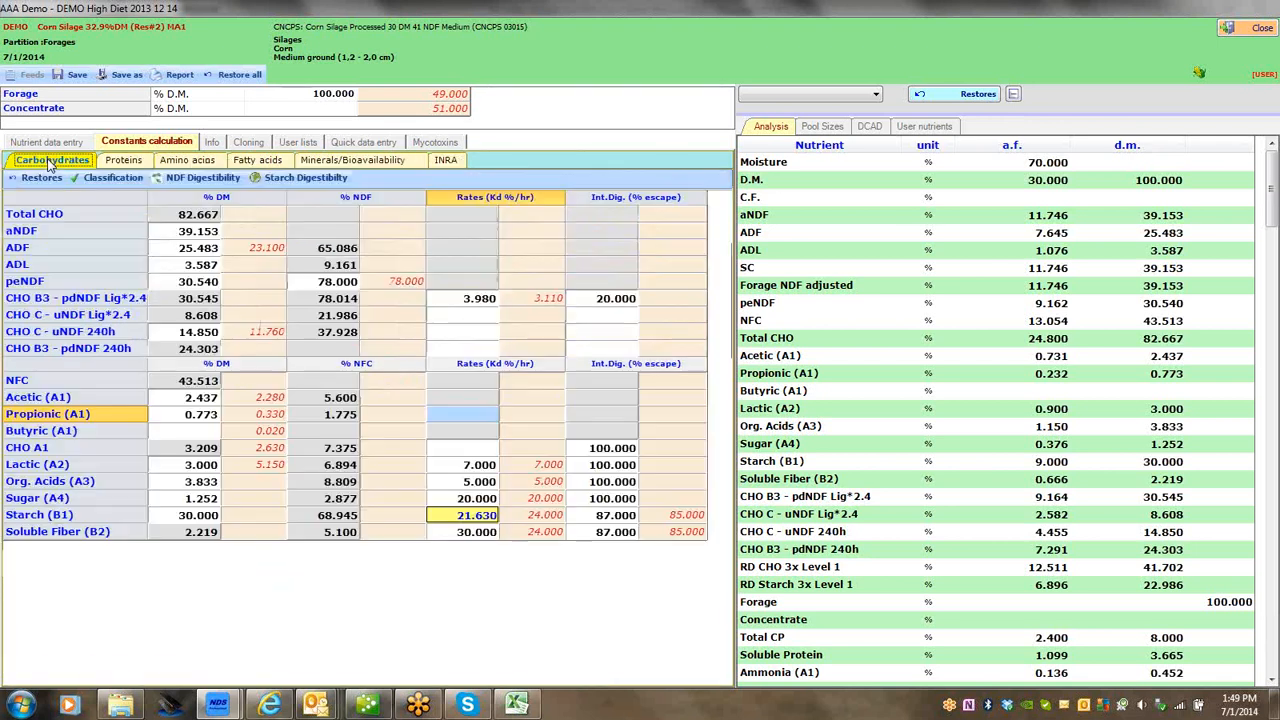
Step: Set the silage's CHO B3 - pdNDF Lig*2.4 rate to 3.1 %/hr in the carbohydrate constants and save the feed
left_click(478, 303)
type("3.")
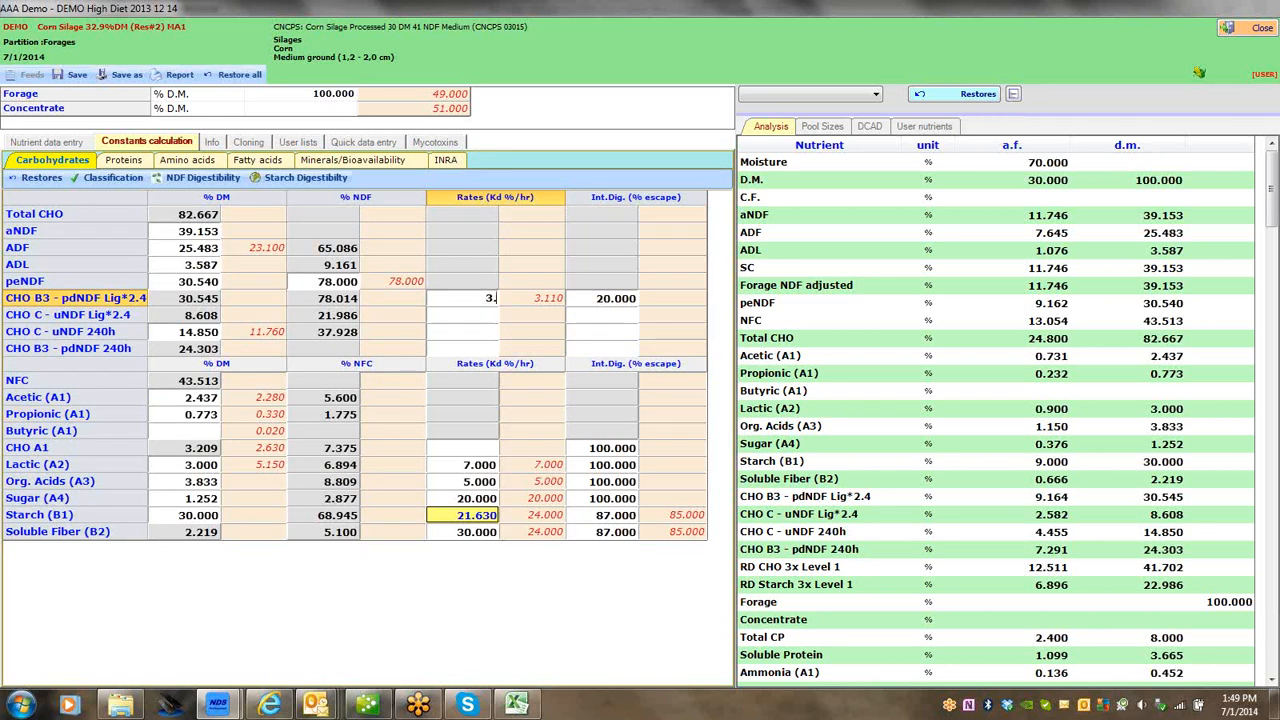
type("100")
key("Return")
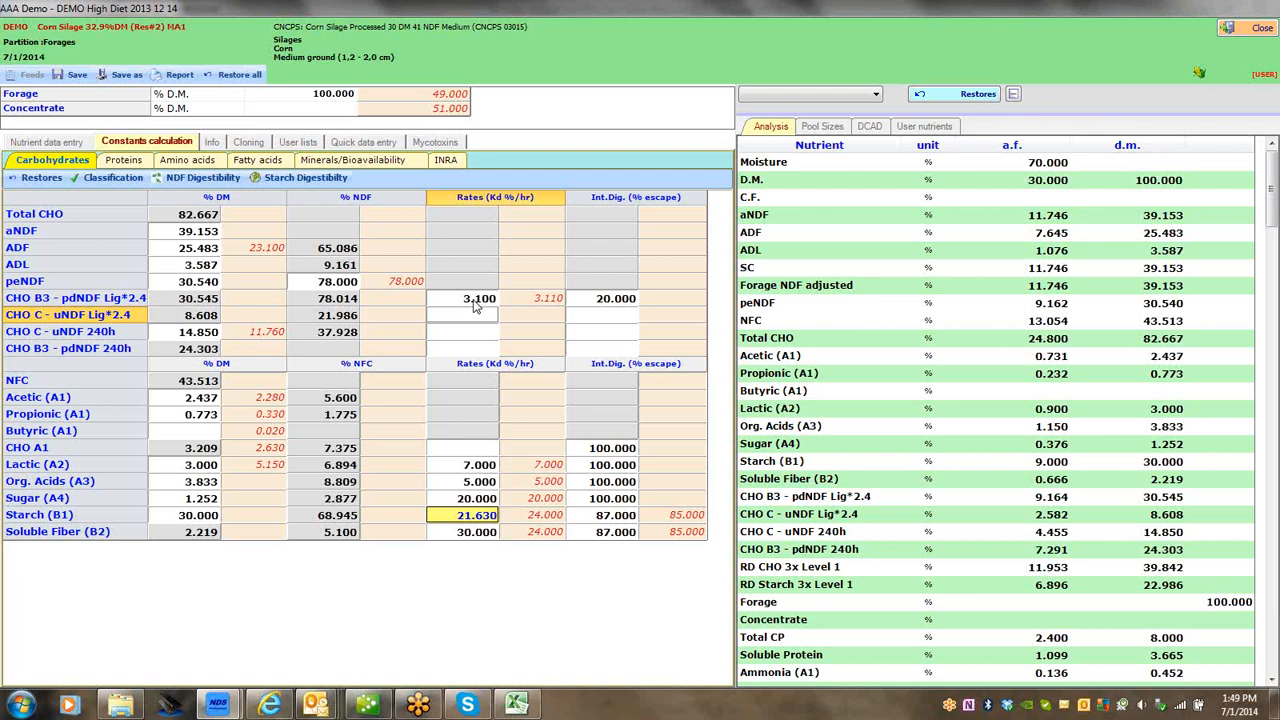
left_click(77, 78)
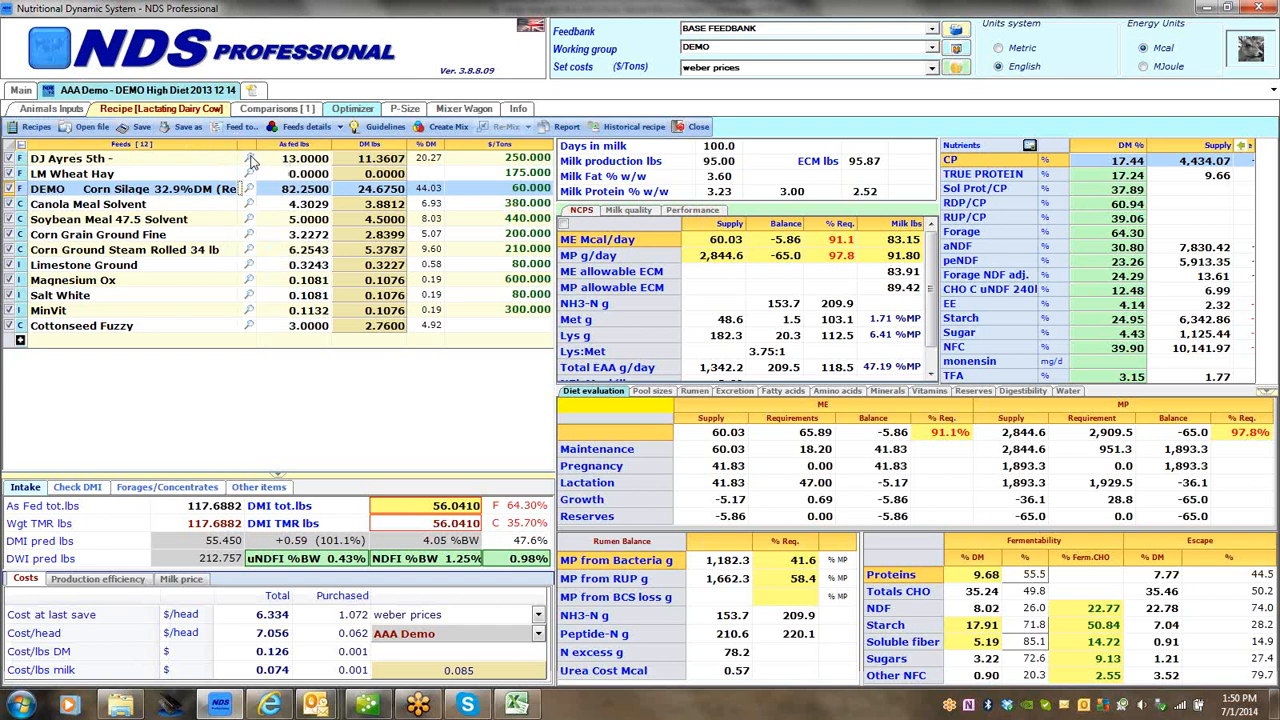
Step: Open the recipe's first forage, the legume hay, and review its quick-entry nutrients, carbohydrate constants and NDF Digestibility data
left_click(251, 160)
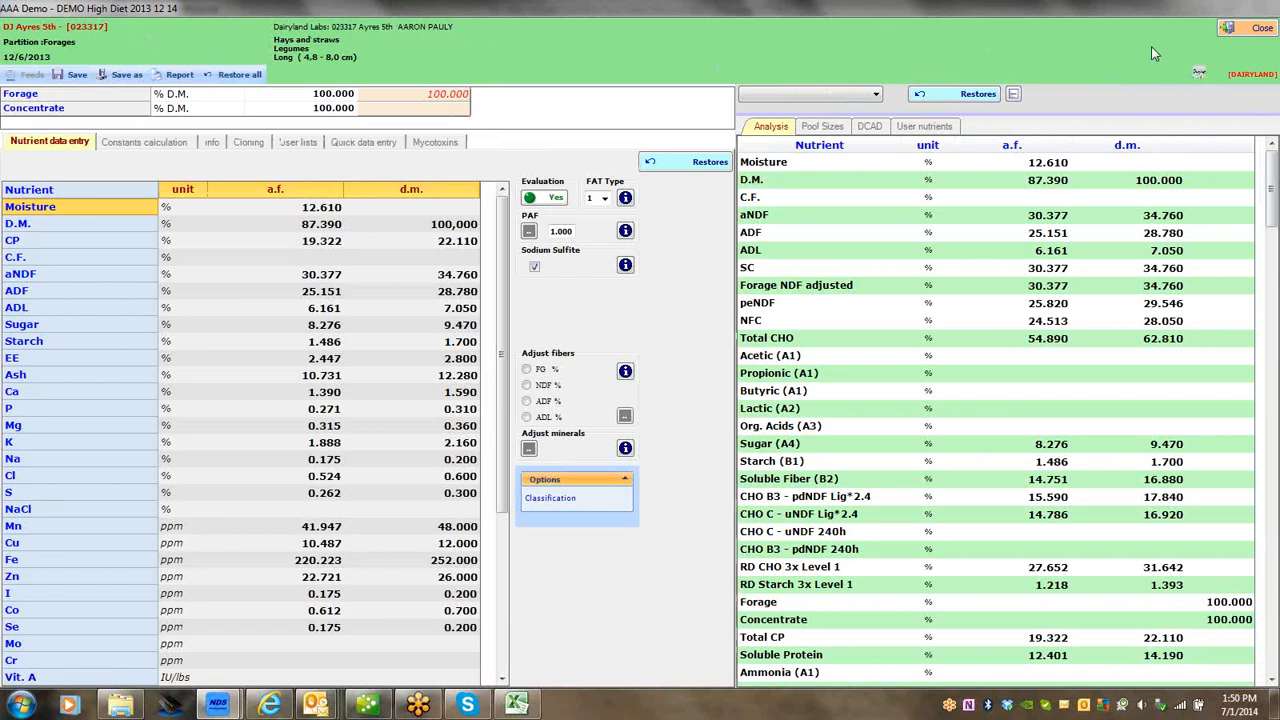
left_click(359, 143)
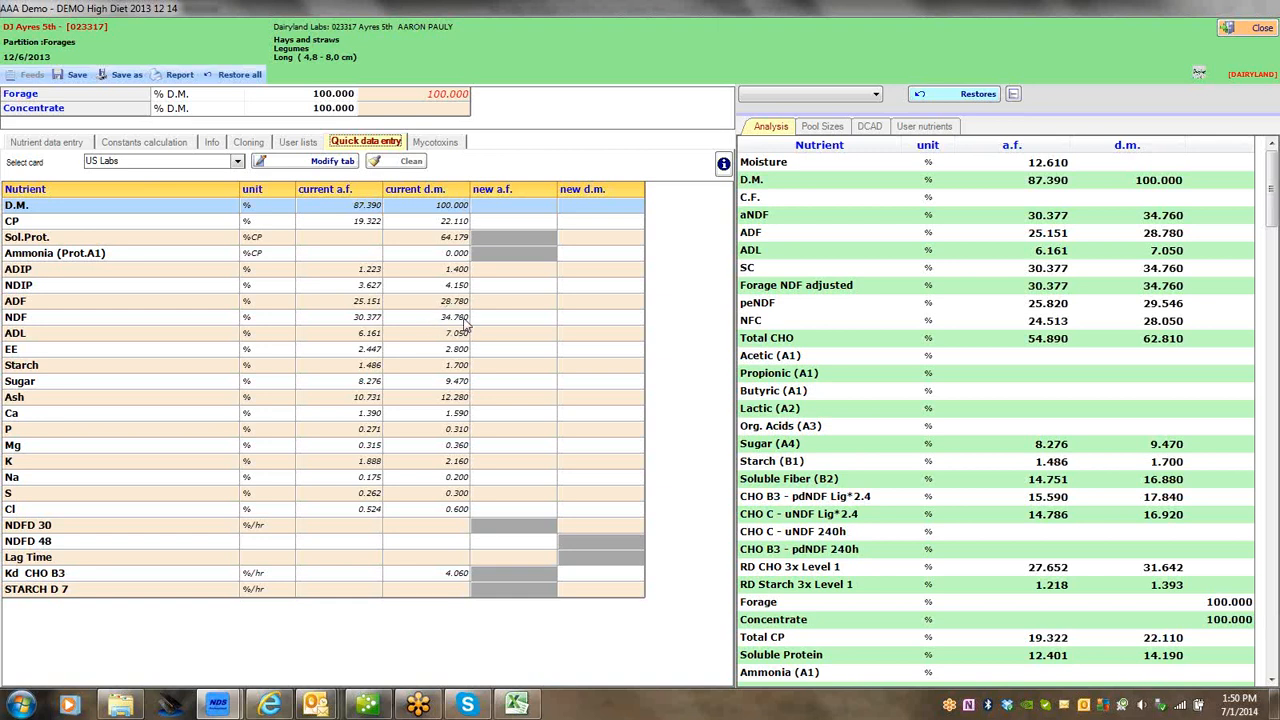
left_click(146, 142)
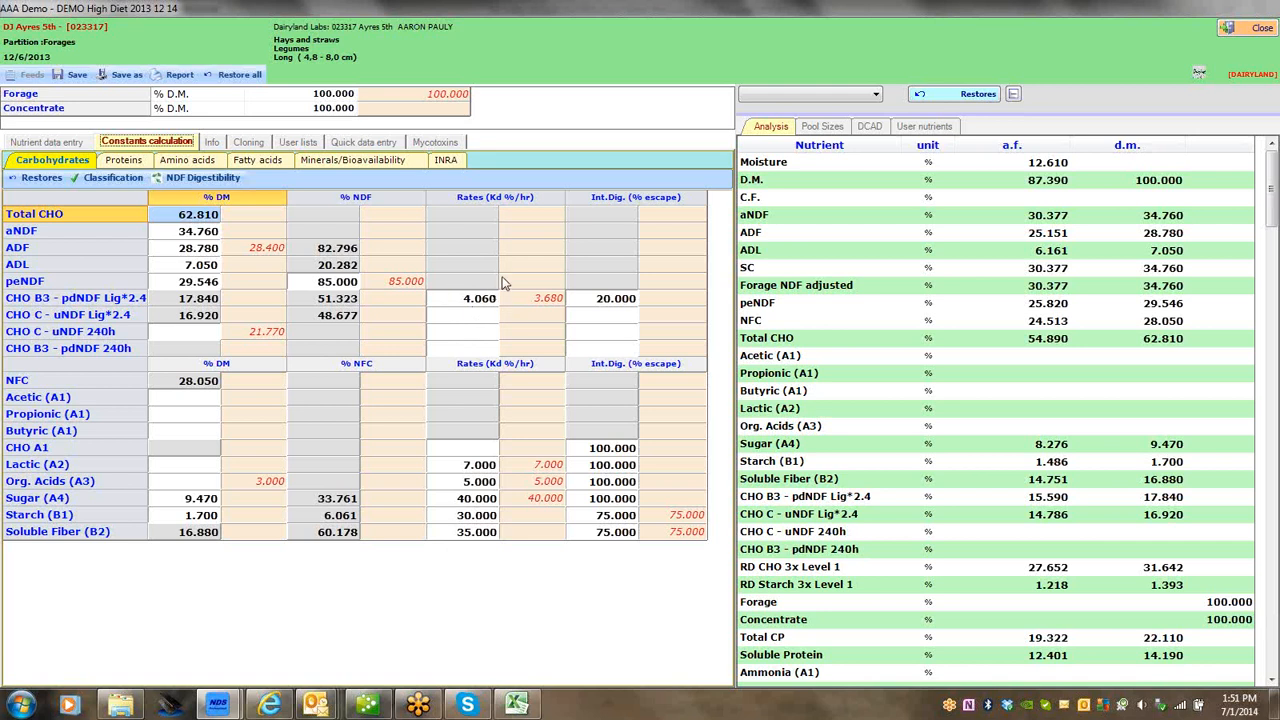
left_click(200, 178)
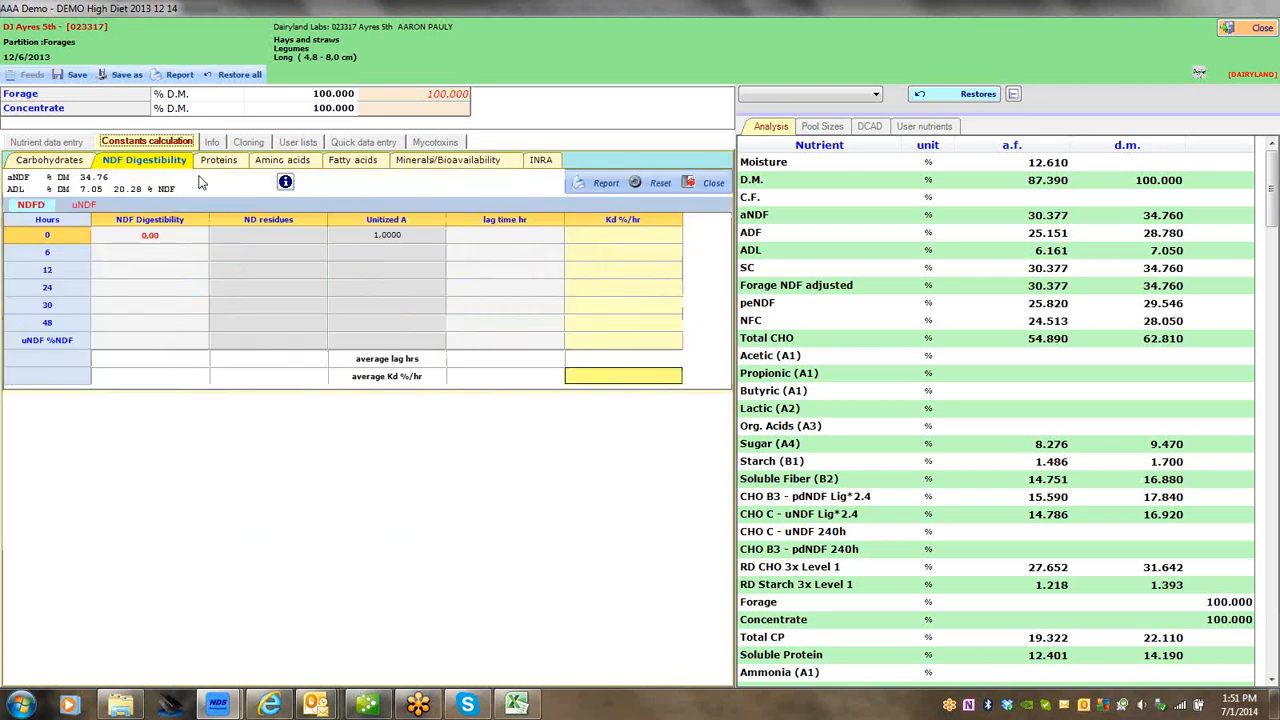
left_click(48, 162)
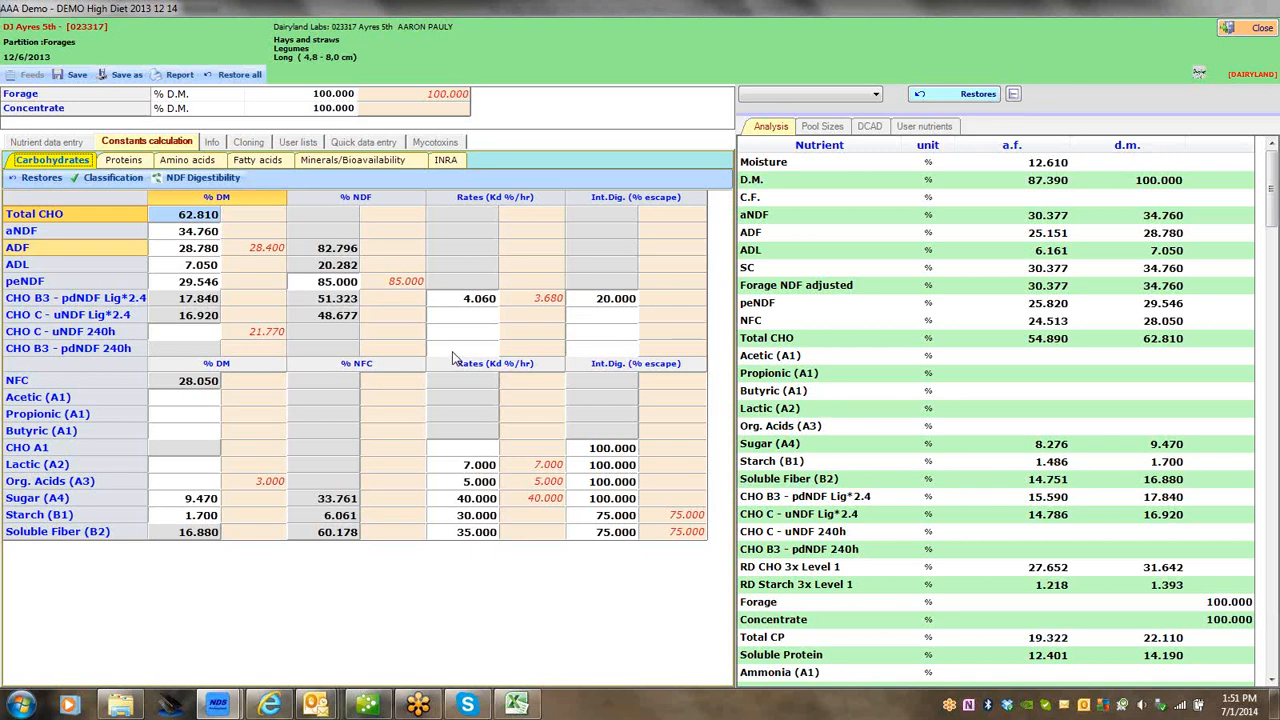
Step: Check the legume hay's CHO B3 rate in the carbohydrate constants and quick data entry, and return to the recipe
left_click(476, 304)
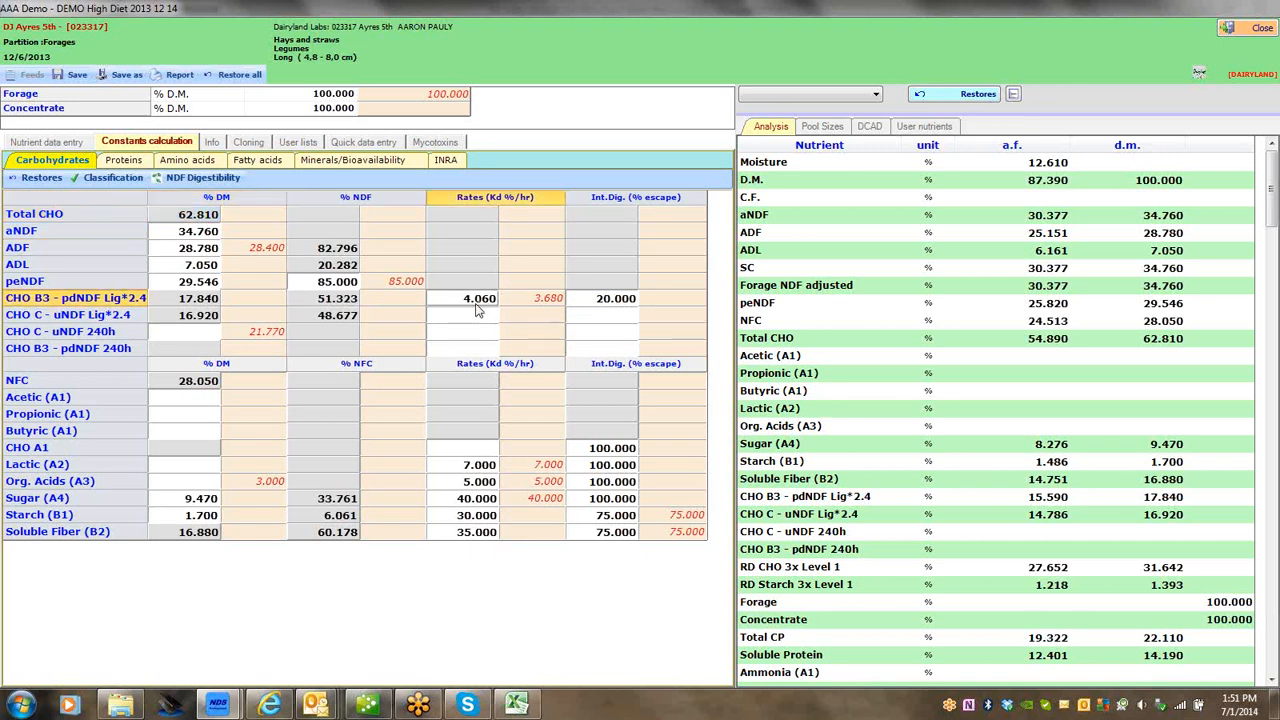
scroll(476, 306, "left", 2)
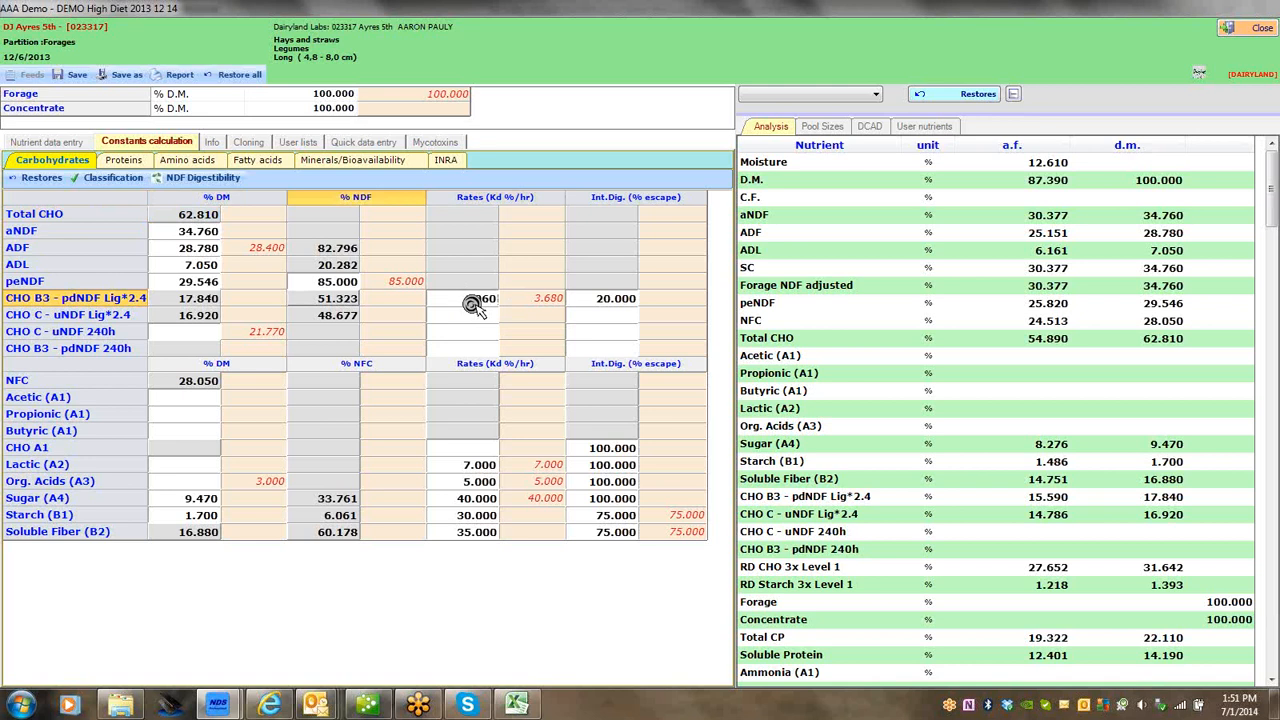
left_click(363, 142)
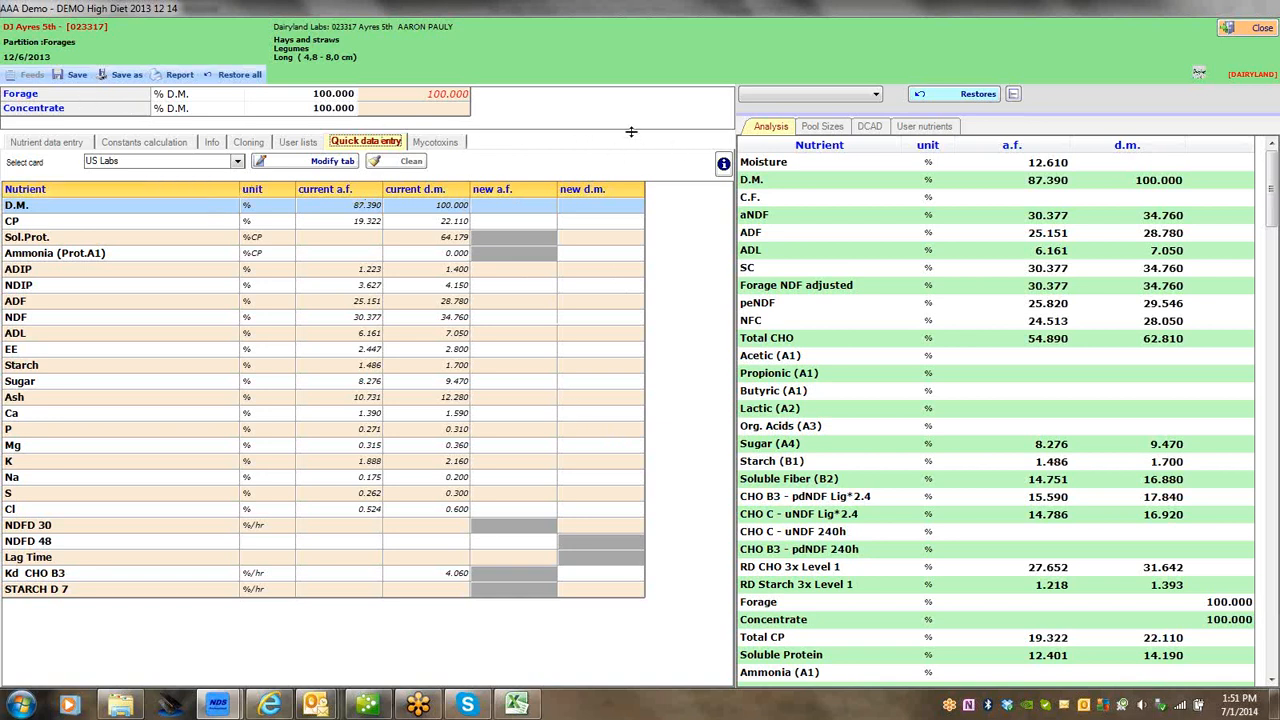
left_click(1259, 30)
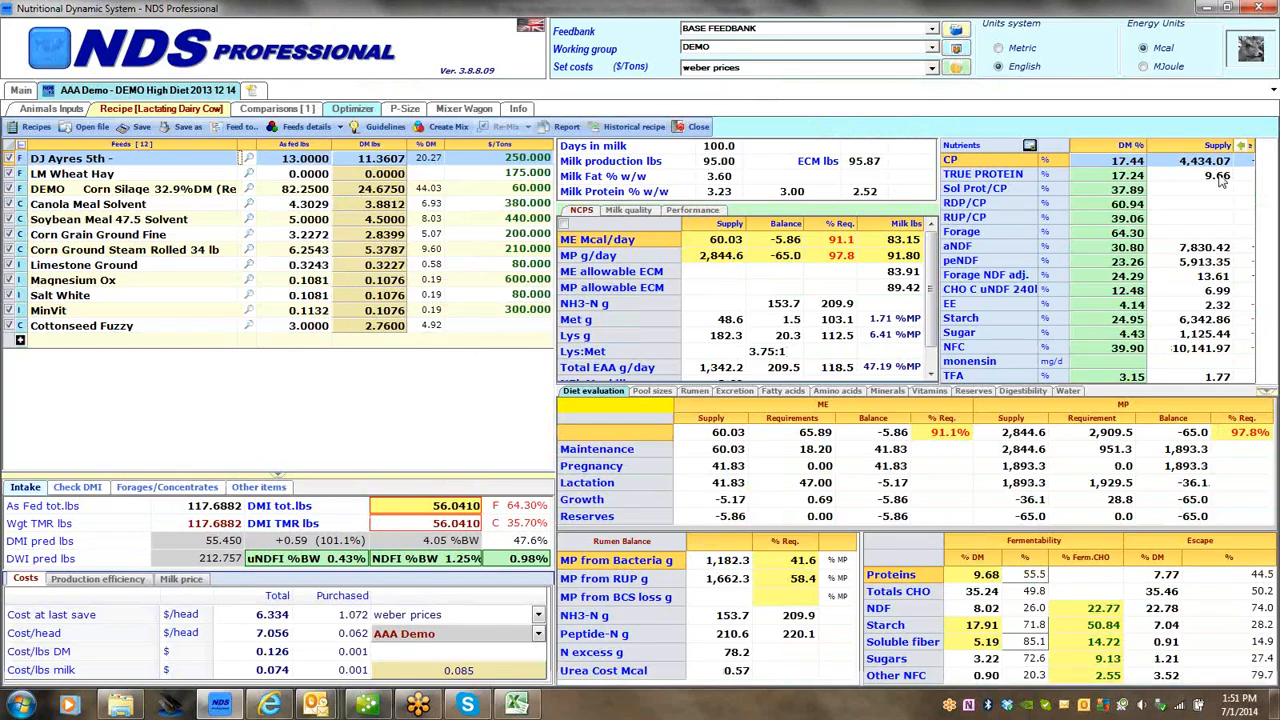